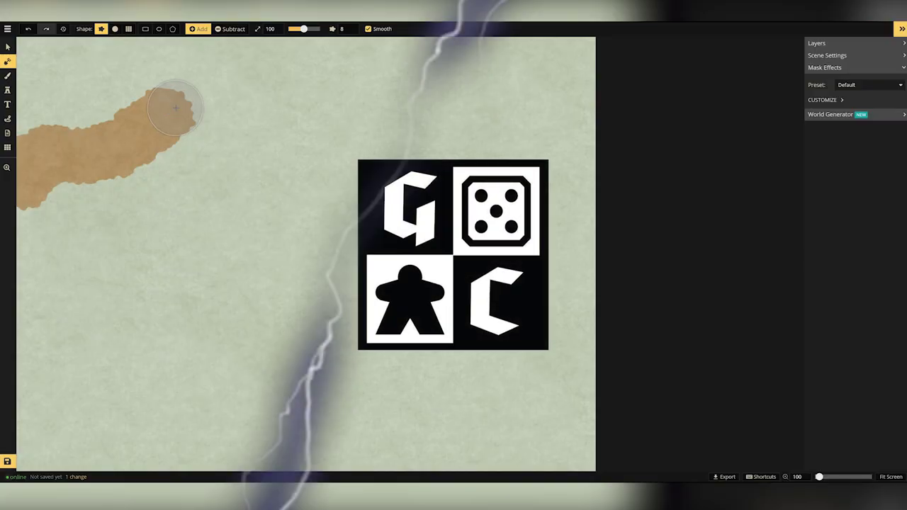
# Paint a landmass over the lower part of the map with the size 100 mask brush, leaving a rugged northern coast
pyautogui.moveTo(195, 99)
pyautogui.mouseDown()
pyautogui.moveTo(309, 182)
pyautogui.moveTo(605, 183)
pyautogui.moveTo(34, 234)
pyautogui.moveTo(227, 259)
pyautogui.moveTo(55, 430)
pyautogui.moveTo(463, 387)
pyautogui.mouseUp()
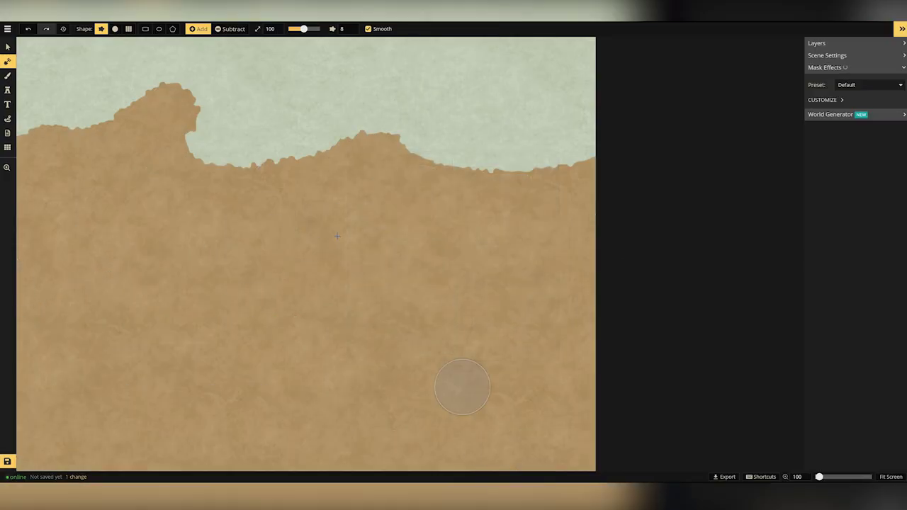
# Customize the land mask's ripples effect with a lighter grey, semi-transparent ripple color
pyautogui.click(838, 99)
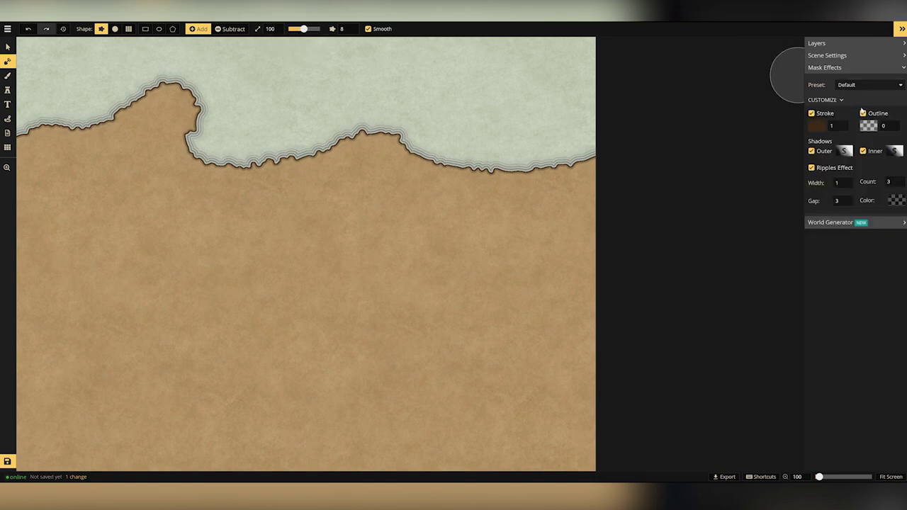
pyautogui.click(814, 171)
pyautogui.click(815, 171)
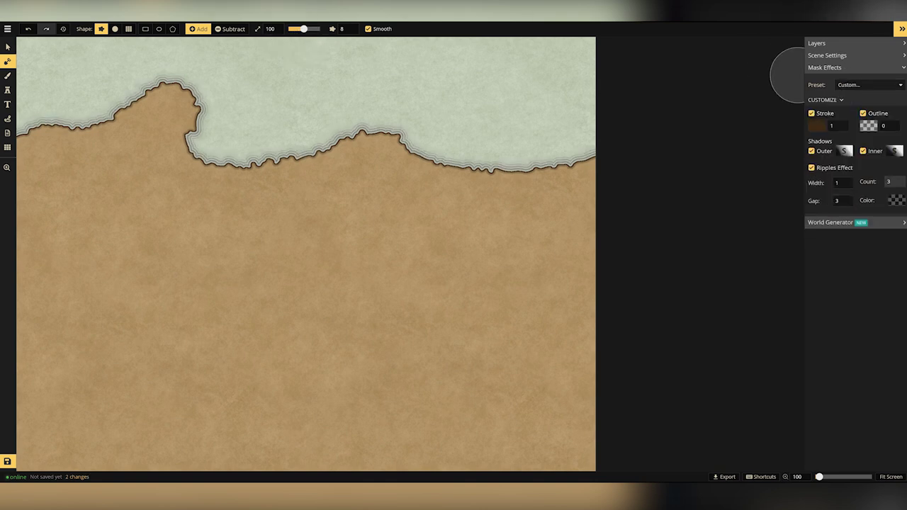
pyautogui.write('2')
pyautogui.click(896, 201)
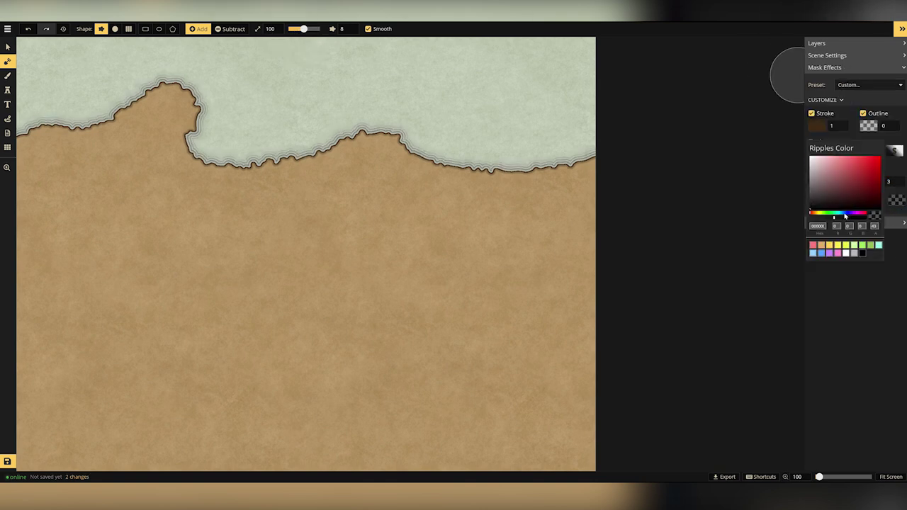
pyautogui.click(845, 213)
pyautogui.click(816, 193)
pyautogui.click(856, 193)
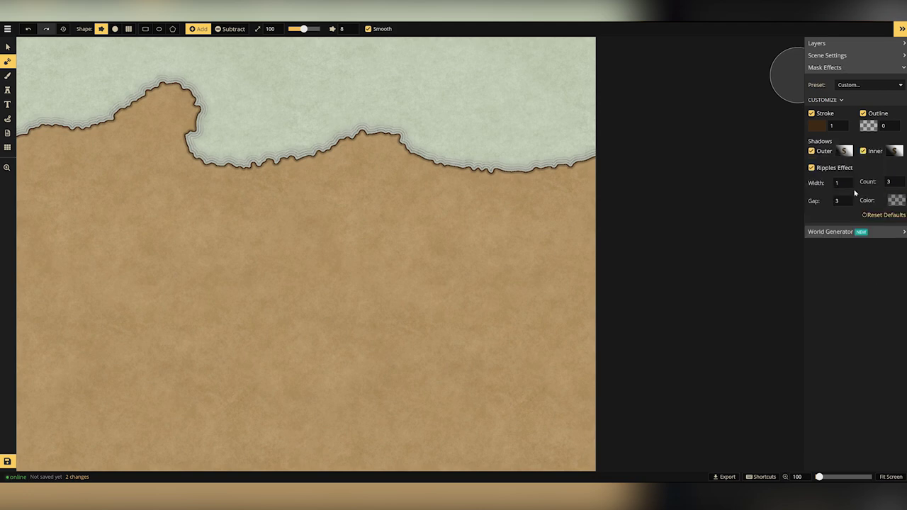
# Change the land mask's stroke color to a muted grey-brown
pyautogui.click(863, 153)
pyautogui.click(817, 126)
pyautogui.click(746, 117)
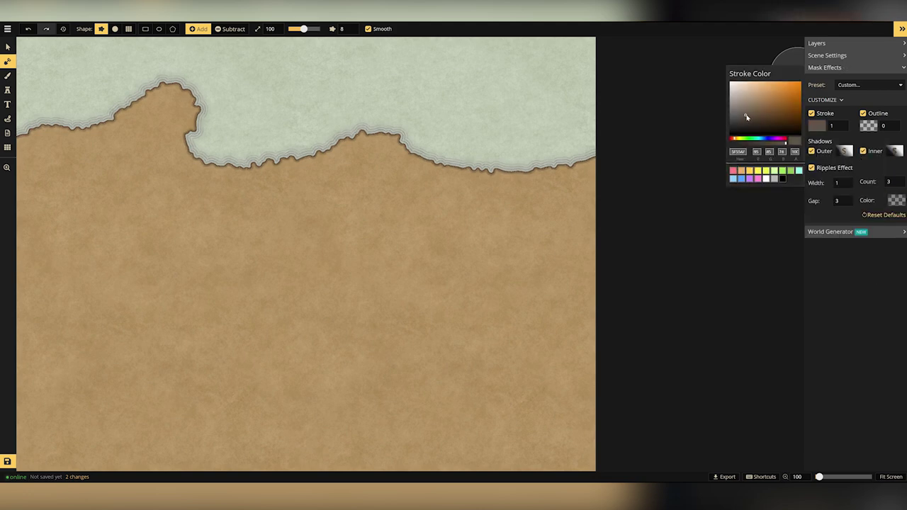
pyautogui.click(857, 289)
pyautogui.click(854, 101)
# Set the mask brush to size 33 and roughness 3, and save an offline backup of the map
pyautogui.moveTo(304, 29); pyautogui.dragTo(293, 29)
pyautogui.moveTo(334, 30)
pyautogui.moveTo(329, 60); pyautogui.dragTo(322, 59)
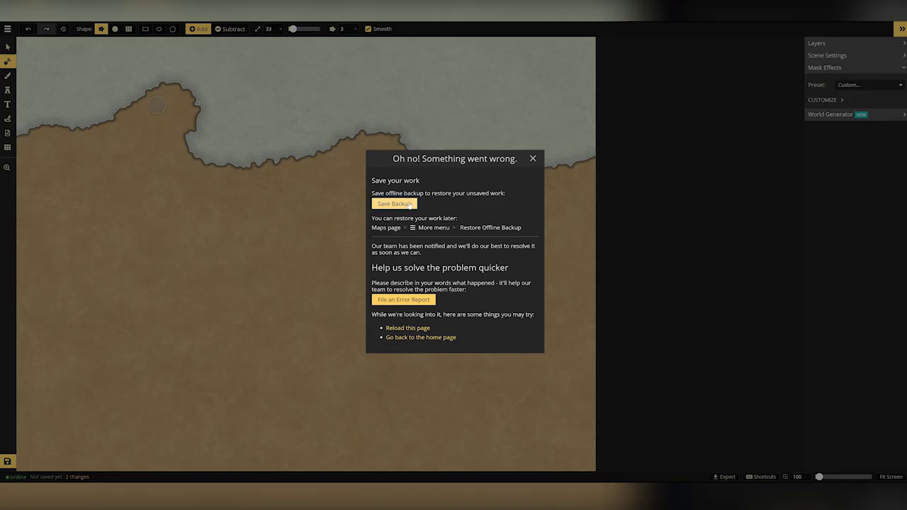
pyautogui.click(409, 204)
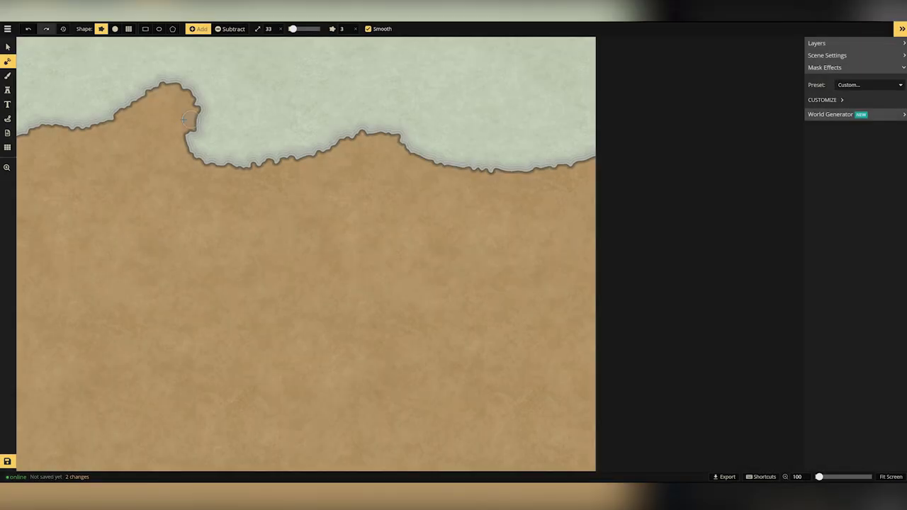
# Extend the tip of the northwestern headland and add four small islands along the northern coast
pyautogui.moveTo(153, 97)
pyautogui.mouseDown()
pyautogui.moveTo(198, 77)
pyautogui.moveTo(284, 62)
pyautogui.mouseUp()
pyautogui.moveTo(434, 126); pyautogui.dragTo(450, 143)
pyautogui.moveTo(588, 145); pyautogui.dragTo(571, 141)
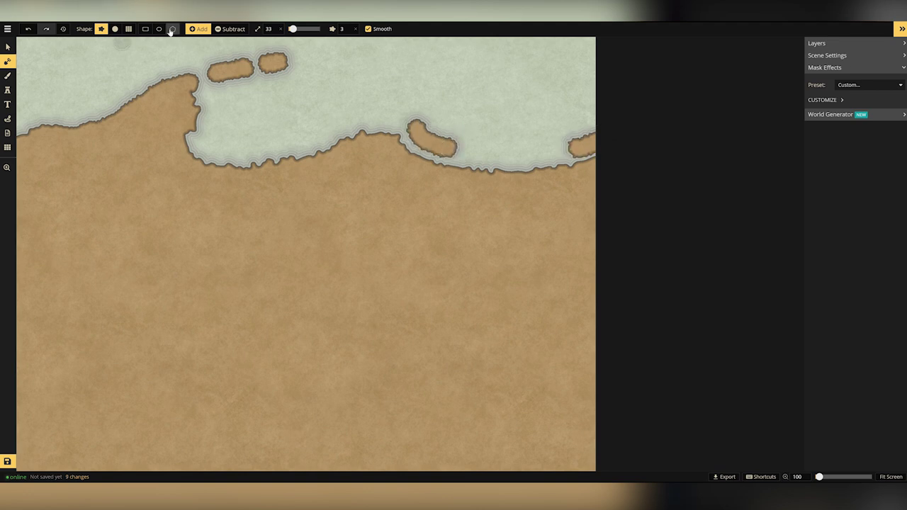
# Subtract land with a size 30 brush to round out the bay behind the headland and thin the two nearby islands
pyautogui.click(230, 29)
pyautogui.moveTo(75, 117); pyautogui.dragTo(28, 122)
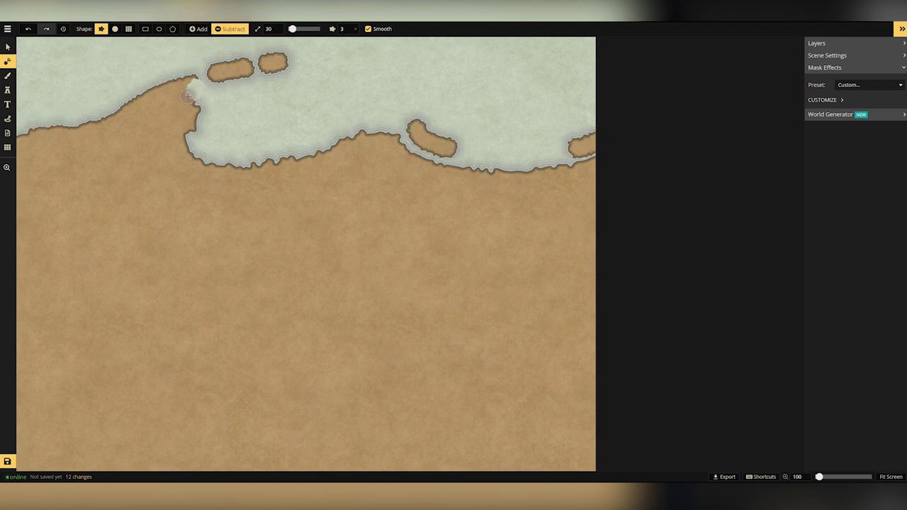
pyautogui.moveTo(178, 122); pyautogui.dragTo(199, 121)
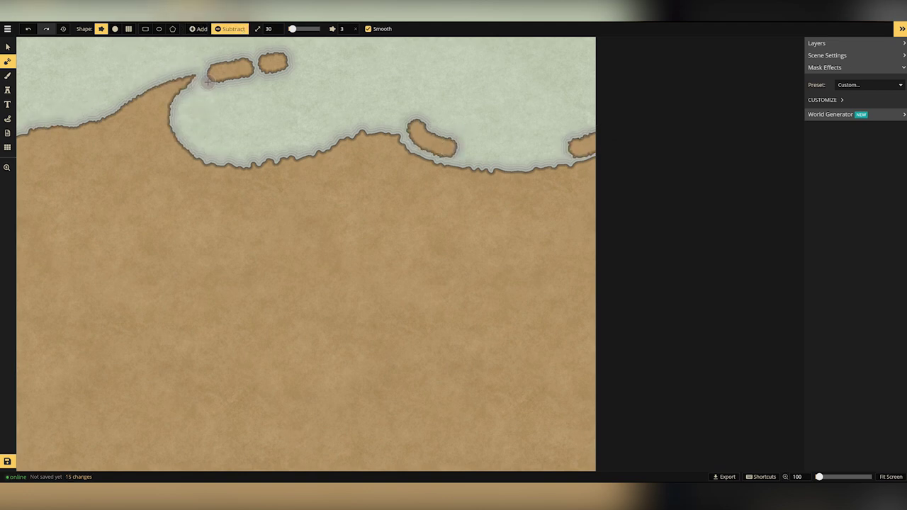
pyautogui.moveTo(208, 82)
pyautogui.mouseDown()
pyautogui.moveTo(235, 82)
pyautogui.moveTo(206, 63)
pyautogui.moveTo(237, 52)
pyautogui.mouseUp()
pyautogui.click(290, 66)
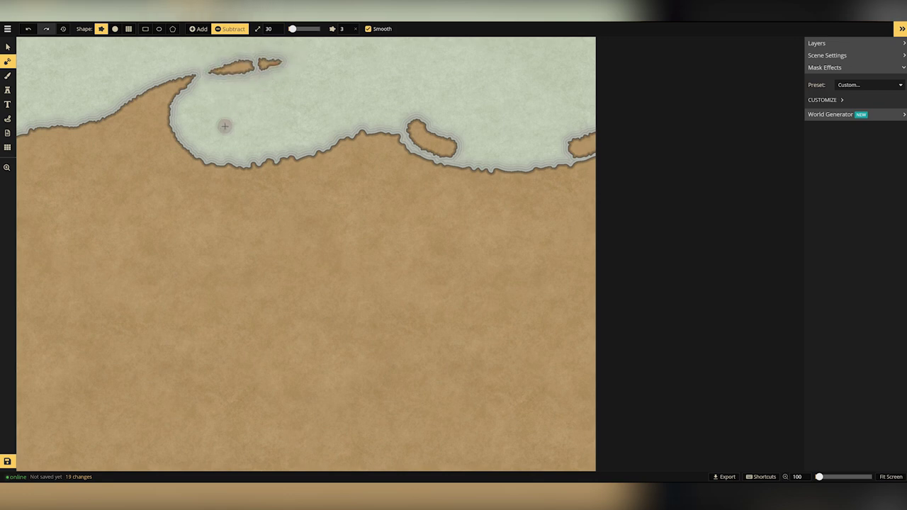
# Carve an inlet in the northern coast and two river arms meeting inland, using a size 8 subtract brush for the rivers
pyautogui.moveTo(356, 126); pyautogui.dragTo(346, 157)
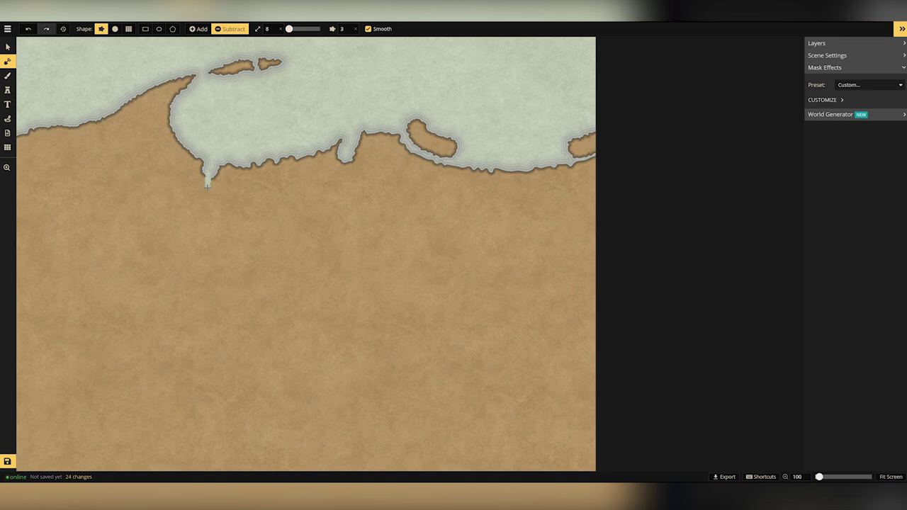
pyautogui.moveTo(345, 151); pyautogui.dragTo(303, 213)
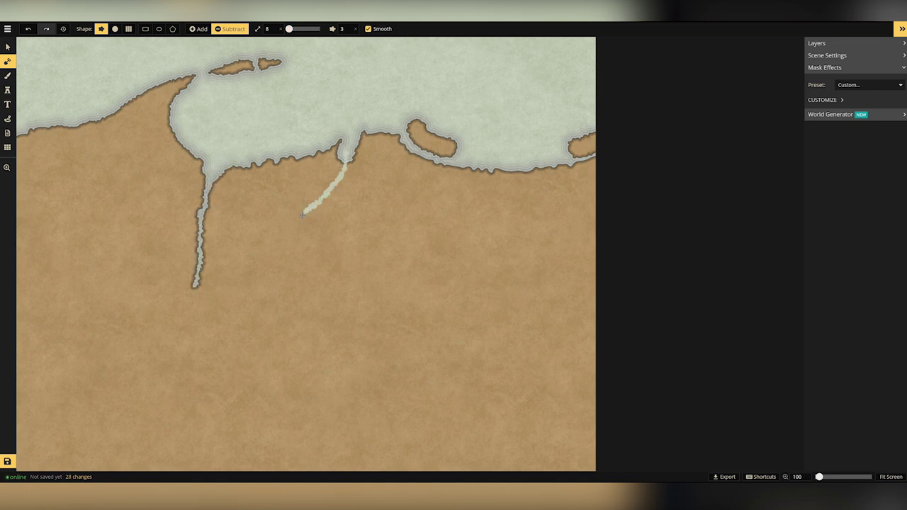
pyautogui.moveTo(207, 291); pyautogui.dragTo(195, 288)
pyautogui.click(344, 151)
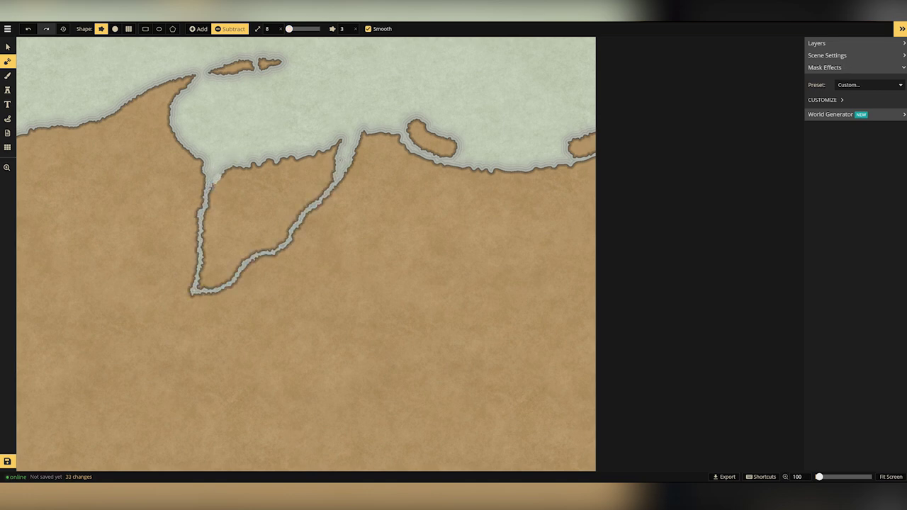
# Carve the main river down to the southern map edge with two tributaries branching west
pyautogui.moveTo(128, 350); pyautogui.dragTo(67, 323)
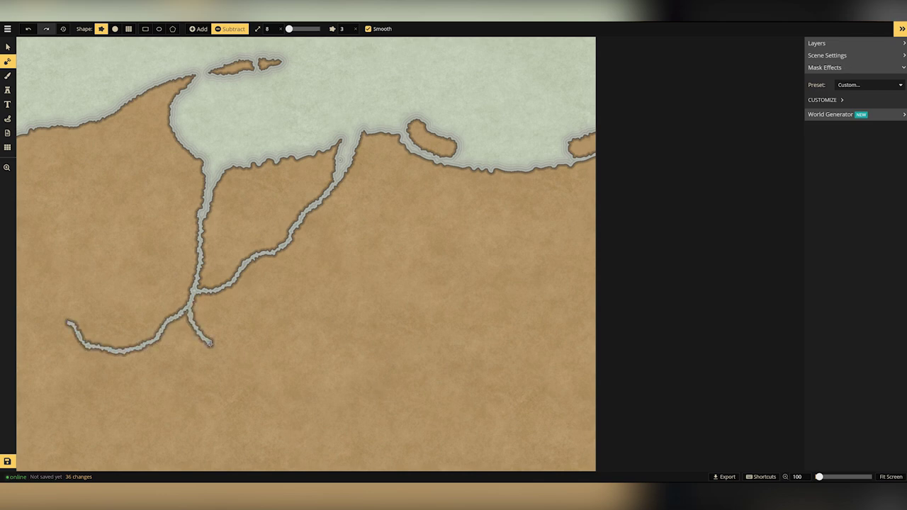
pyautogui.moveTo(179, 406); pyautogui.dragTo(83, 428)
pyautogui.moveTo(213, 438); pyautogui.dragTo(218, 470)
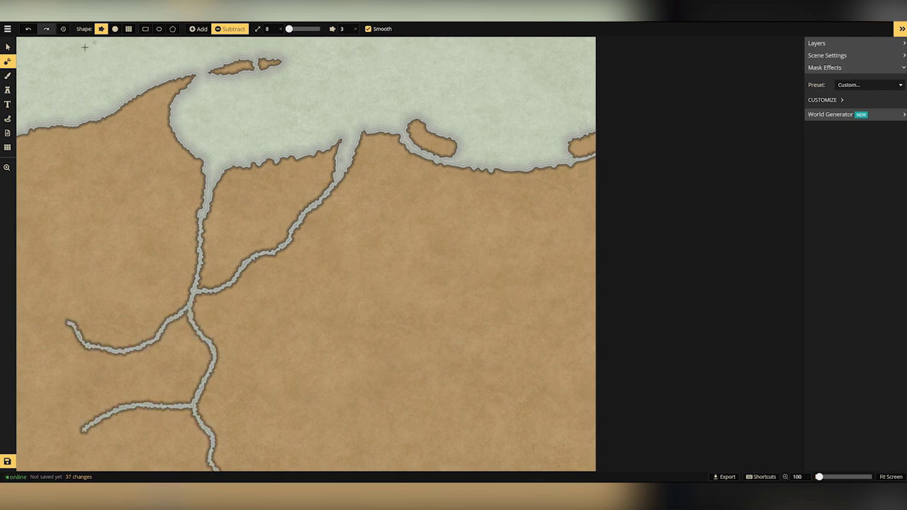
# Fill in the upper western tributary with land and recarve it northwestward from the fork of the two river arms
pyautogui.click(198, 29)
pyautogui.moveTo(138, 344); pyautogui.dragTo(71, 323)
pyautogui.press('x')
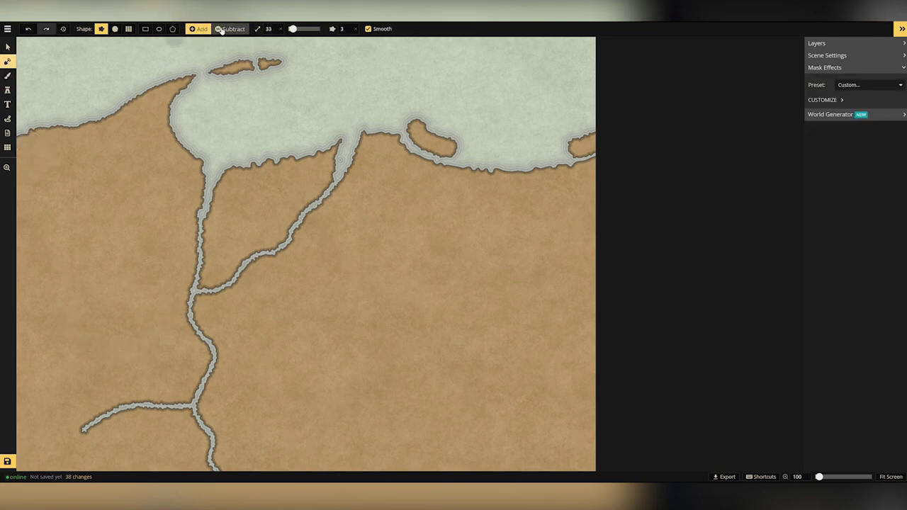
pyautogui.scroll(-5, 192, 283)
pyautogui.moveTo(147, 291); pyautogui.dragTo(101, 246)
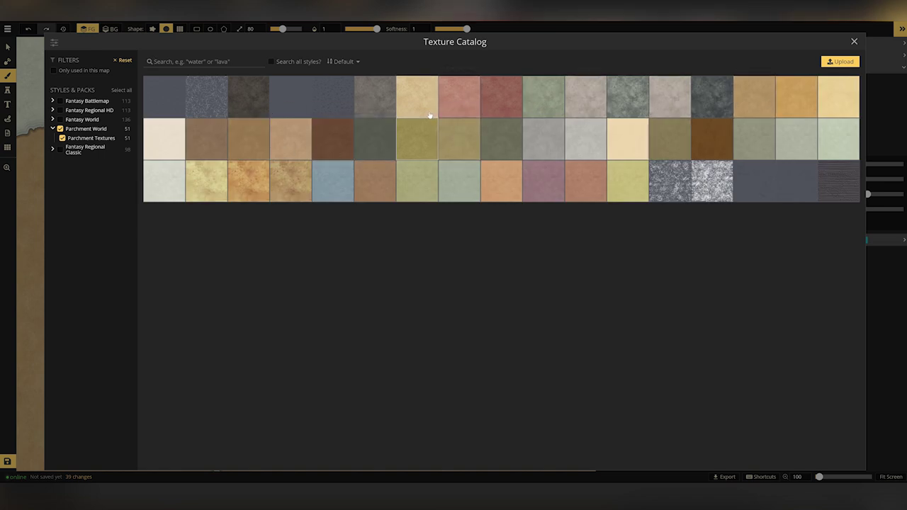
# Set up the texture brush with the tan parchment texture, size 136 and softness 0
pyautogui.click(754, 96)
pyautogui.click(291, 29)
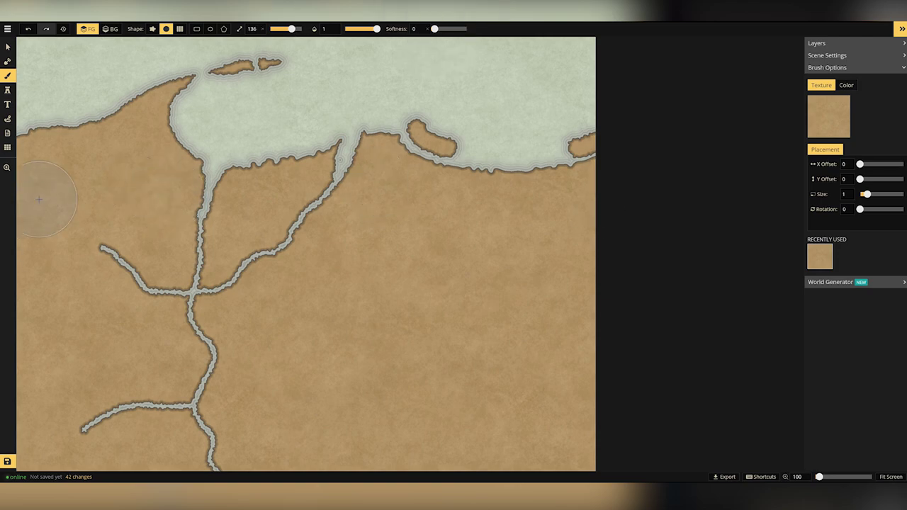
# Try out the pale yellow and pinkish-red parchment textures on the land
pyautogui.click(828, 127)
pyautogui.click(838, 97)
pyautogui.moveTo(524, 217); pyautogui.dragTo(390, 205)
pyautogui.click(828, 117)
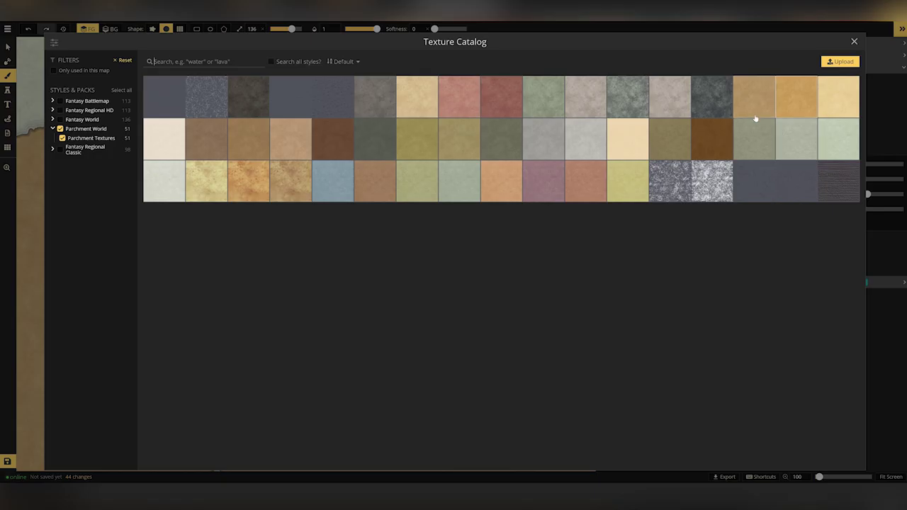
pyautogui.click(469, 112)
pyautogui.moveTo(251, 236); pyautogui.dragTo(585, 231)
# Paint the whole landmass with the light reddish-brown parchment texture
pyautogui.click(828, 117)
pyautogui.click(290, 139)
pyautogui.moveTo(266, 248); pyautogui.dragTo(592, 253)
pyautogui.moveTo(427, 223); pyautogui.dragTo(42, 206)
pyautogui.moveTo(495, 196)
pyautogui.mouseDown()
pyautogui.moveTo(260, 203)
pyautogui.moveTo(454, 426)
pyautogui.moveTo(90, 385)
pyautogui.mouseUp()
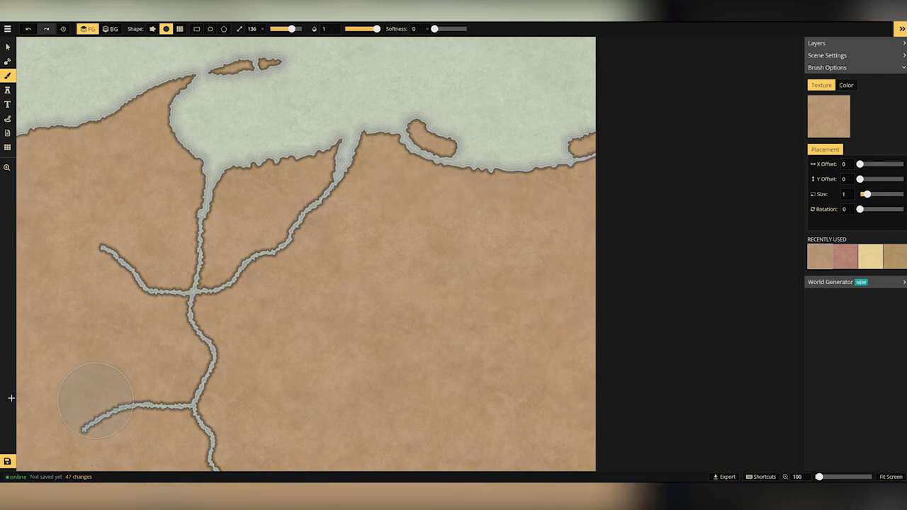
# Paint the sea and rivers on the background layer with the grey parchment texture
pyautogui.click(110, 29)
pyautogui.click(829, 116)
pyautogui.click(543, 102)
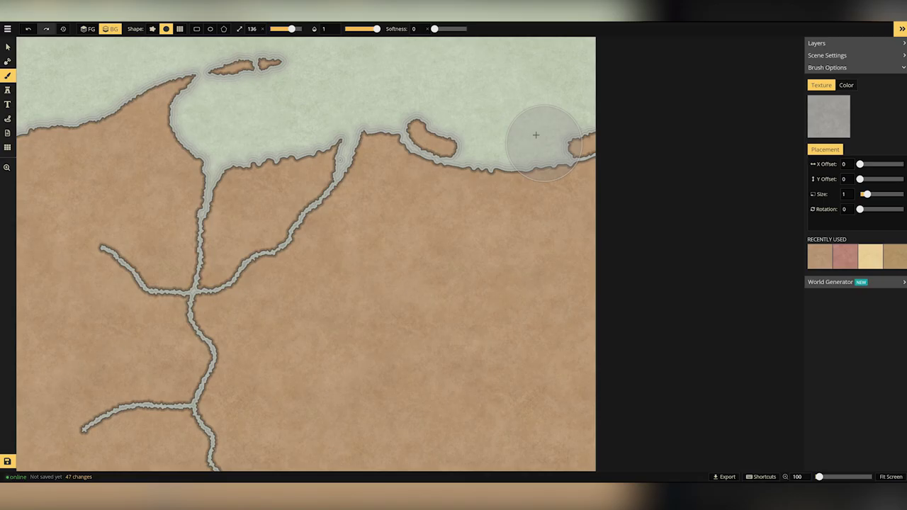
pyautogui.moveTo(536, 127); pyautogui.dragTo(117, 106)
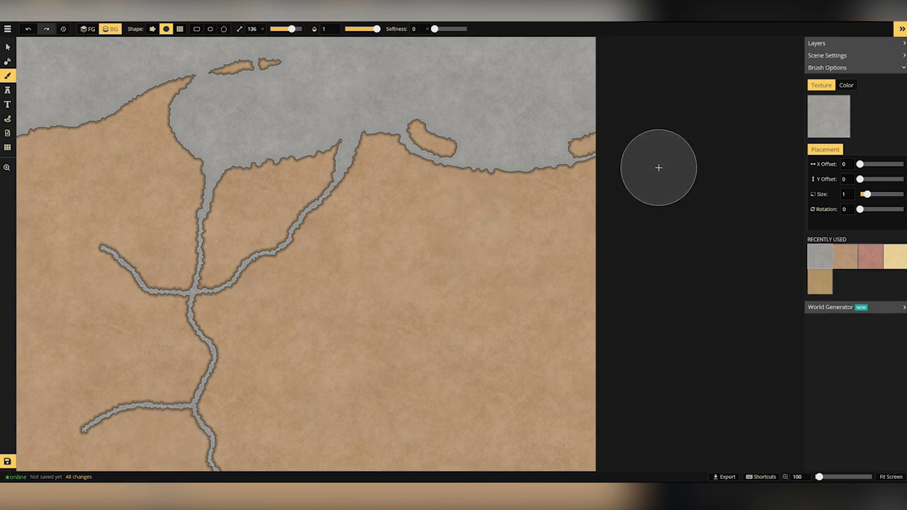
# Paint dark brown foreground patches along the western edge and a curved band from the southern to the eastern edge, with softness 1
pyautogui.click(846, 85)
pyautogui.click(822, 85)
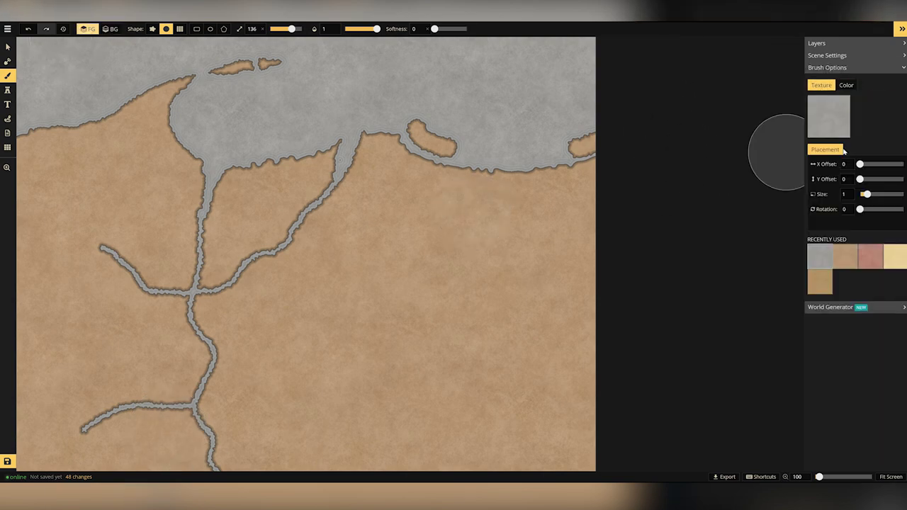
pyautogui.click(829, 116)
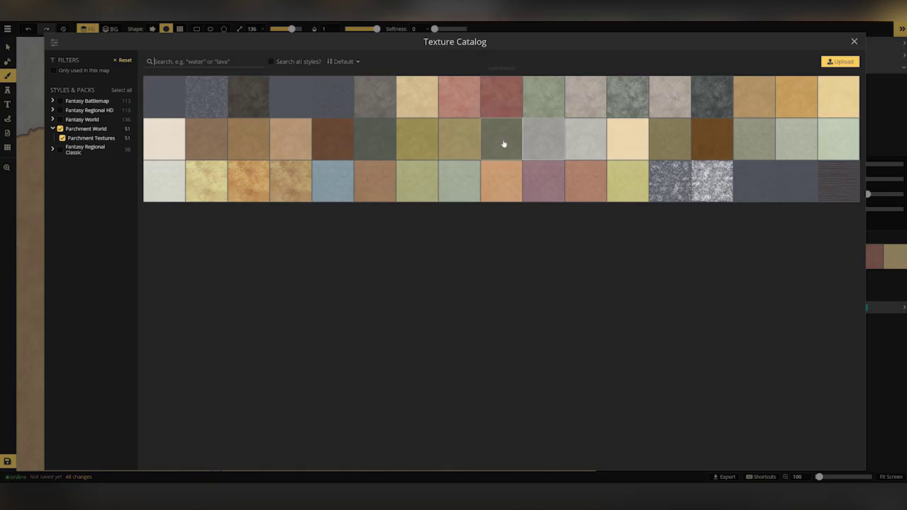
pyautogui.click(212, 150)
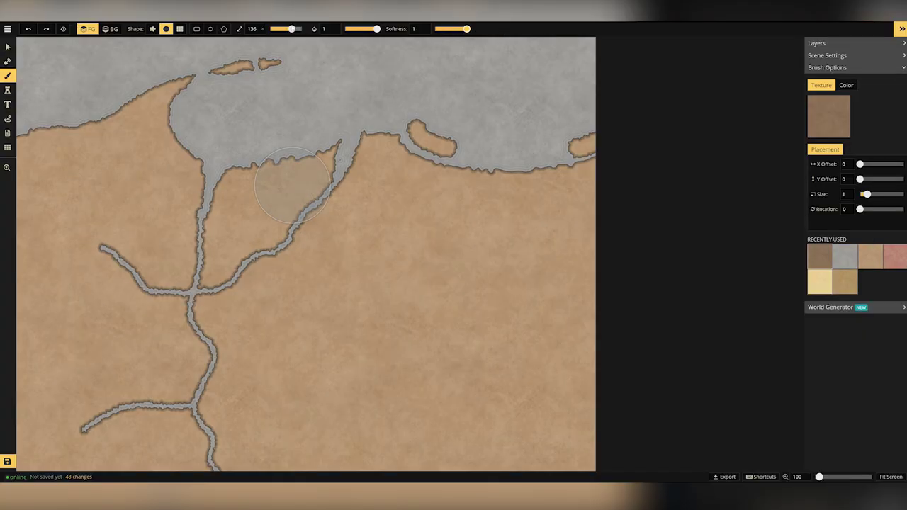
pyautogui.moveTo(19, 168)
pyautogui.mouseDown()
pyautogui.moveTo(83, 153)
pyautogui.moveTo(9, 270)
pyautogui.moveTo(26, 245)
pyautogui.moveTo(30, 192)
pyautogui.moveTo(20, 257)
pyautogui.mouseUp()
pyautogui.moveTo(21, 302)
pyautogui.mouseDown()
pyautogui.moveTo(39, 381)
pyautogui.moveTo(31, 338)
pyautogui.moveTo(31, 393)
pyautogui.mouseUp()
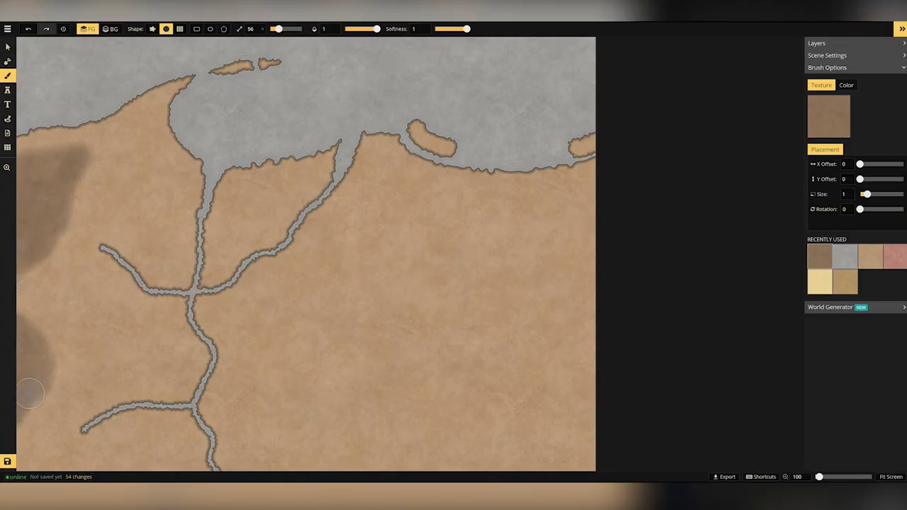
pyautogui.moveTo(267, 460)
pyautogui.mouseDown()
pyautogui.moveTo(271, 374)
pyautogui.moveTo(283, 343)
pyautogui.moveTo(381, 283)
pyautogui.moveTo(409, 205)
pyautogui.moveTo(601, 273)
pyautogui.moveTo(601, 290)
pyautogui.moveTo(436, 235)
pyautogui.moveTo(362, 303)
pyautogui.moveTo(312, 412)
pyautogui.moveTo(301, 356)
pyautogui.moveTo(321, 391)
pyautogui.mouseUp()
pyautogui.moveTo(375, 291)
pyautogui.mouseDown()
pyautogui.moveTo(582, 288)
pyautogui.moveTo(551, 287)
pyautogui.mouseUp()
# Carve a lake in the southeast with a river flowing out to the southern edge, outlining at size 8 and clearing its interior
pyautogui.click(7, 62)
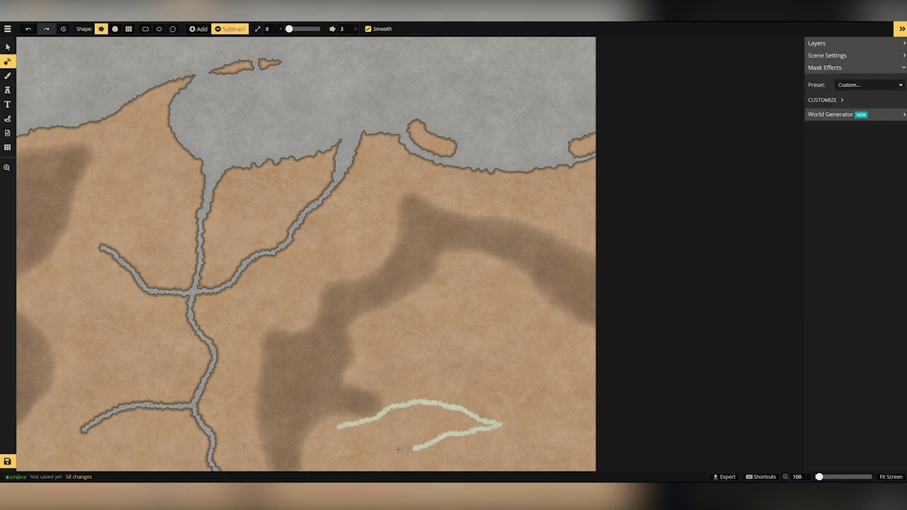
pyautogui.moveTo(399, 449); pyautogui.dragTo(339, 428)
pyautogui.moveTo(530, 459); pyautogui.dragTo(574, 472)
pyautogui.moveTo(289, 29); pyautogui.dragTo(292, 29)
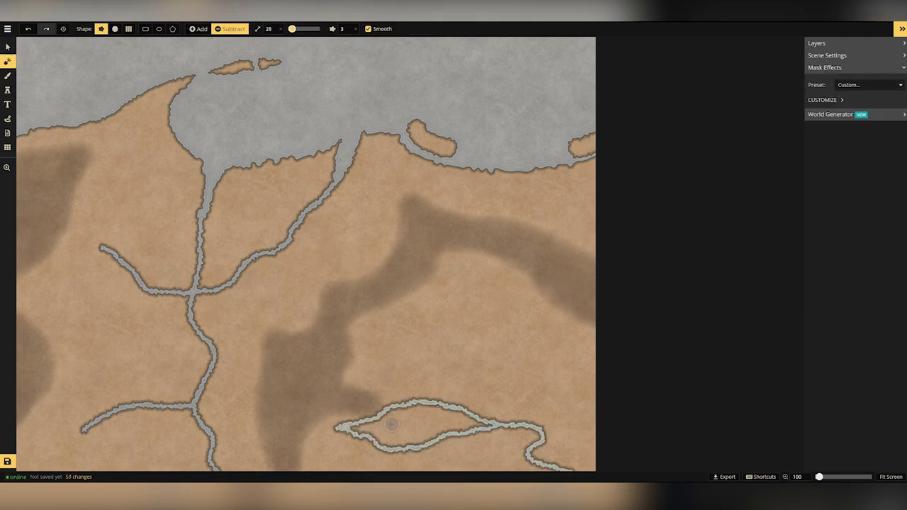
pyautogui.moveTo(417, 412)
pyautogui.mouseDown()
pyautogui.moveTo(455, 418)
pyautogui.moveTo(458, 430)
pyautogui.moveTo(379, 436)
pyautogui.moveTo(440, 422)
pyautogui.mouseUp()
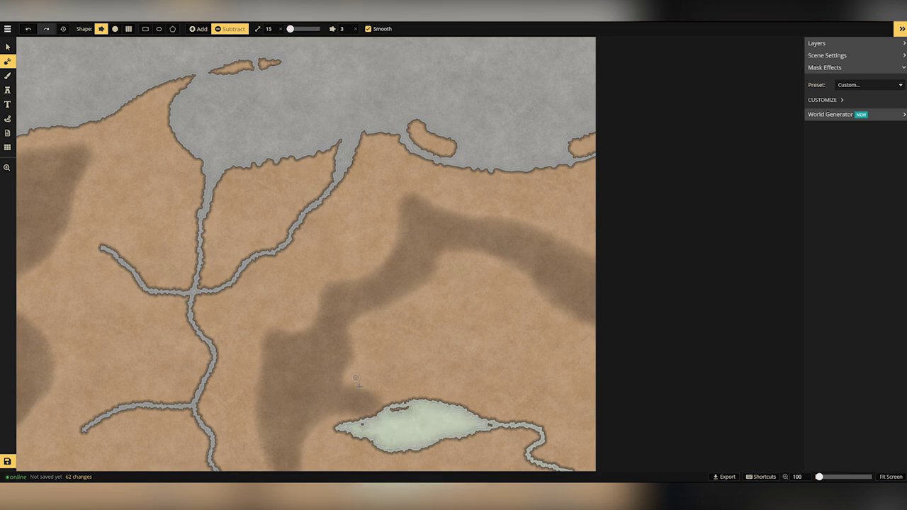
# Soften the edges of the dark brown areas and shade the land between the two northern river arms in dark brown
pyautogui.click(7, 76)
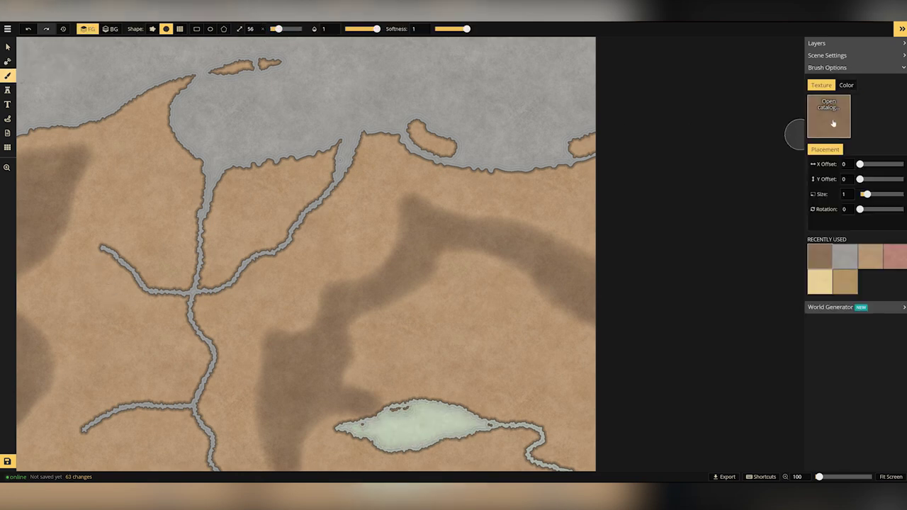
pyautogui.moveTo(338, 269)
pyautogui.mouseDown()
pyautogui.moveTo(385, 196)
pyautogui.moveTo(594, 249)
pyautogui.moveTo(531, 284)
pyautogui.moveTo(376, 312)
pyautogui.moveTo(334, 420)
pyautogui.moveTo(340, 453)
pyautogui.moveTo(261, 387)
pyautogui.moveTo(383, 266)
pyautogui.mouseUp()
pyautogui.moveTo(47, 252)
pyautogui.mouseDown()
pyautogui.moveTo(64, 186)
pyautogui.moveTo(36, 312)
pyautogui.moveTo(25, 422)
pyautogui.mouseUp()
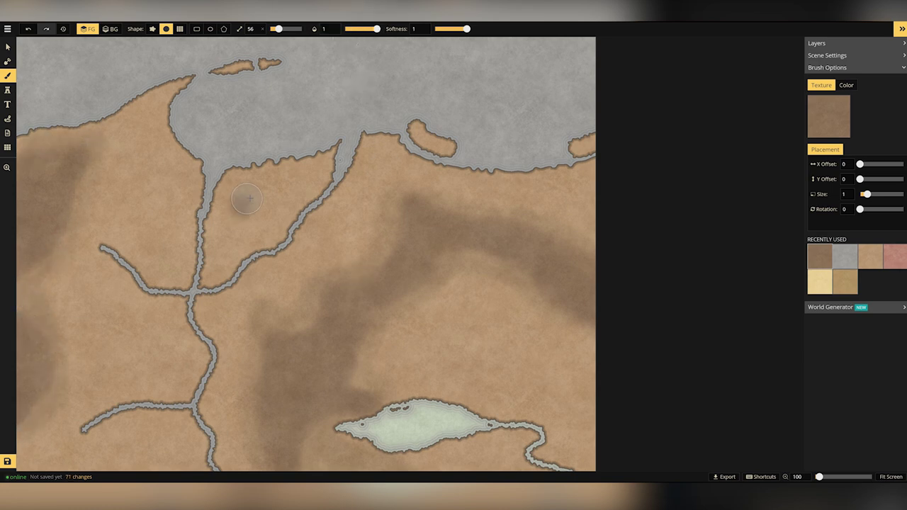
pyautogui.moveTo(247, 199)
pyautogui.mouseDown()
pyautogui.moveTo(227, 244)
pyautogui.moveTo(236, 199)
pyautogui.moveTo(256, 227)
pyautogui.mouseUp()
pyautogui.moveTo(227, 184)
pyautogui.mouseDown()
pyautogui.moveTo(234, 262)
pyautogui.moveTo(305, 146)
pyautogui.mouseUp()
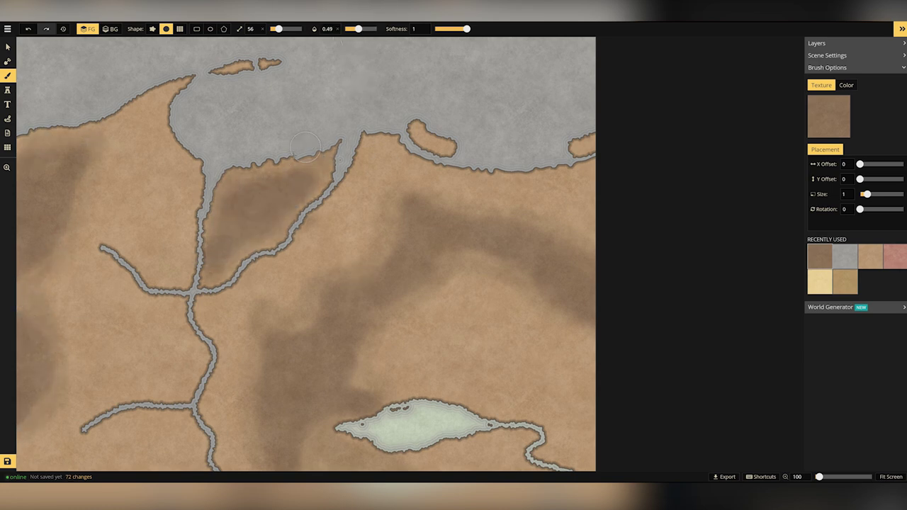
# Paint Parchment Dark Grey 1 patches down the western land and in the southeast corner at opacity 0.57
pyautogui.click(828, 115)
pyautogui.click(371, 147)
pyautogui.click(363, 29)
pyautogui.moveTo(63, 223)
pyautogui.mouseDown()
pyautogui.moveTo(93, 263)
pyautogui.moveTo(56, 347)
pyautogui.moveTo(99, 284)
pyautogui.moveTo(98, 438)
pyautogui.mouseUp()
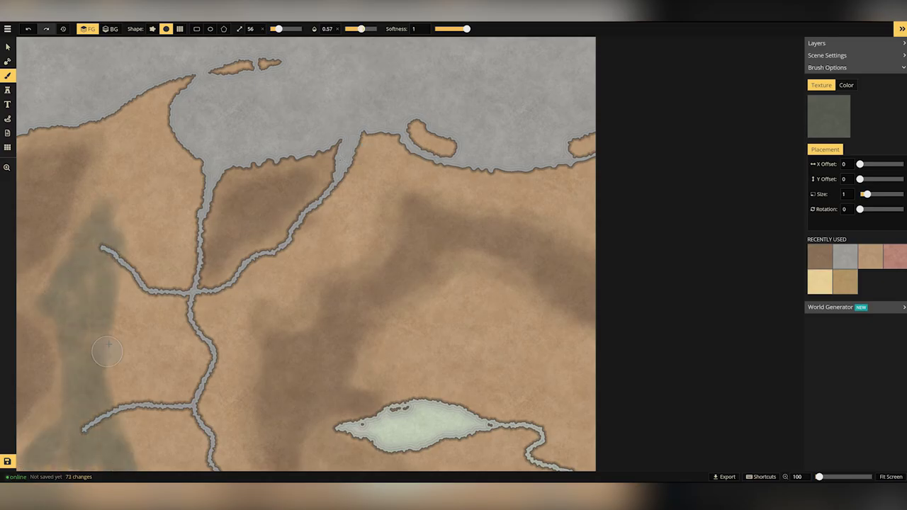
pyautogui.moveTo(597, 306)
pyautogui.mouseDown()
pyautogui.moveTo(542, 352)
pyautogui.moveTo(563, 427)
pyautogui.moveTo(557, 381)
pyautogui.moveTo(607, 464)
pyautogui.moveTo(516, 470)
pyautogui.mouseUp()
# Soften and extend the western and southeastern dark grey patches with strokes at opacity 0.35
pyautogui.click(354, 30)
pyautogui.moveTo(116, 276)
pyautogui.mouseDown()
pyautogui.moveTo(110, 351)
pyautogui.moveTo(170, 420)
pyautogui.moveTo(174, 450)
pyautogui.mouseUp()
pyautogui.moveTo(61, 414)
pyautogui.mouseDown()
pyautogui.moveTo(105, 184)
pyautogui.moveTo(127, 312)
pyautogui.moveTo(116, 397)
pyautogui.mouseUp()
pyautogui.moveTo(531, 350)
pyautogui.mouseDown()
pyautogui.moveTo(529, 388)
pyautogui.moveTo(483, 476)
pyautogui.mouseUp()
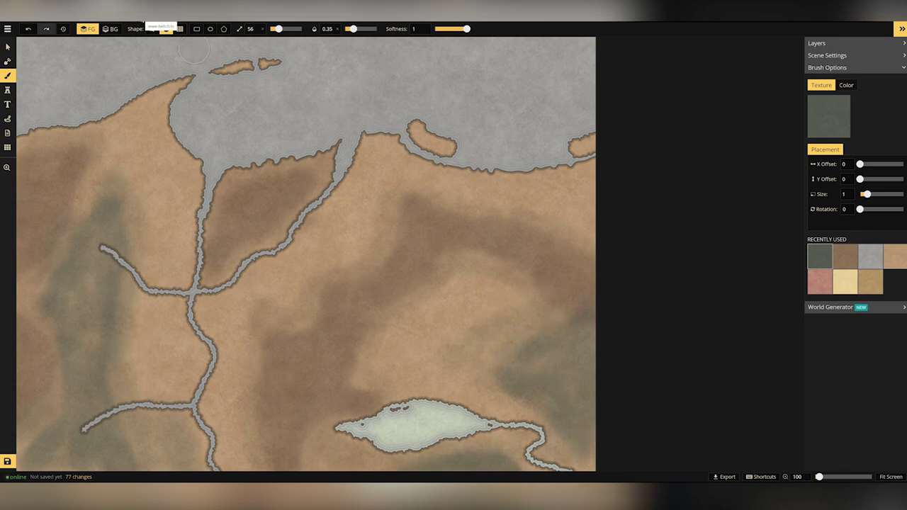
# Stamp tall peaks from the six-variant parchment mountain set at size 211 at the western rivers' heads and in the southwest
pyautogui.click(7, 90)
pyautogui.click(828, 118)
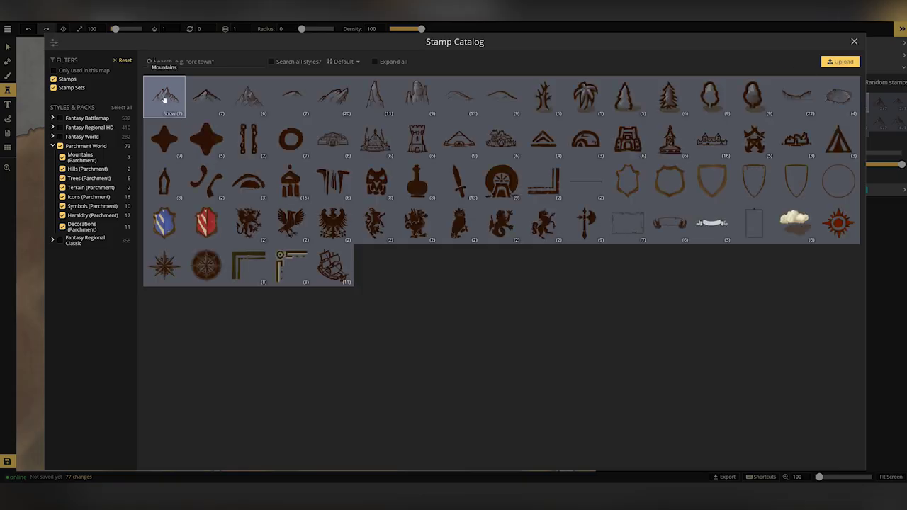
pyautogui.click(248, 97)
pyautogui.scroll(3, 376, 286)
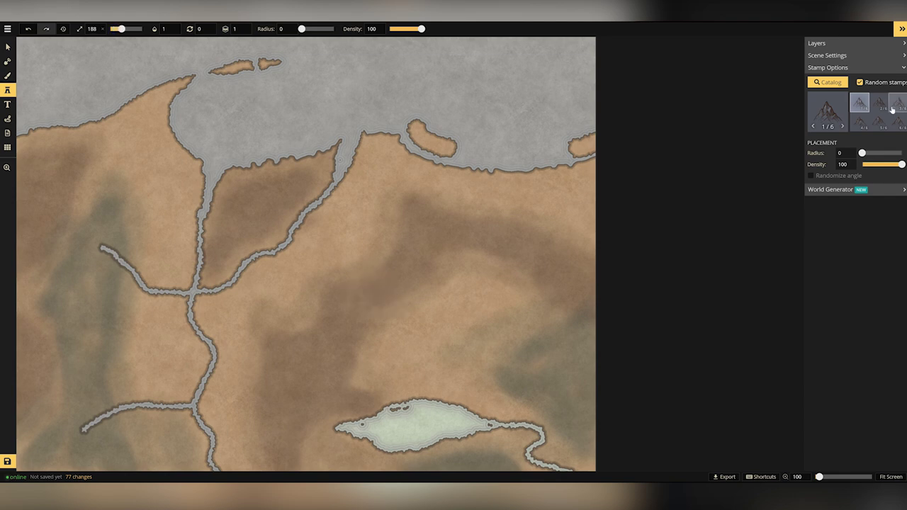
pyautogui.click(893, 108)
pyautogui.click(878, 123)
pyautogui.click(860, 123)
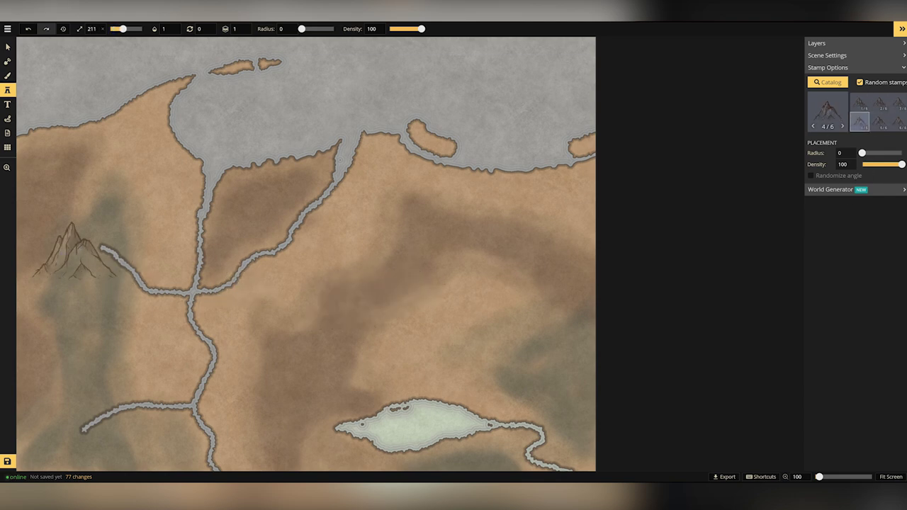
pyautogui.click(78, 244)
pyautogui.click(69, 379)
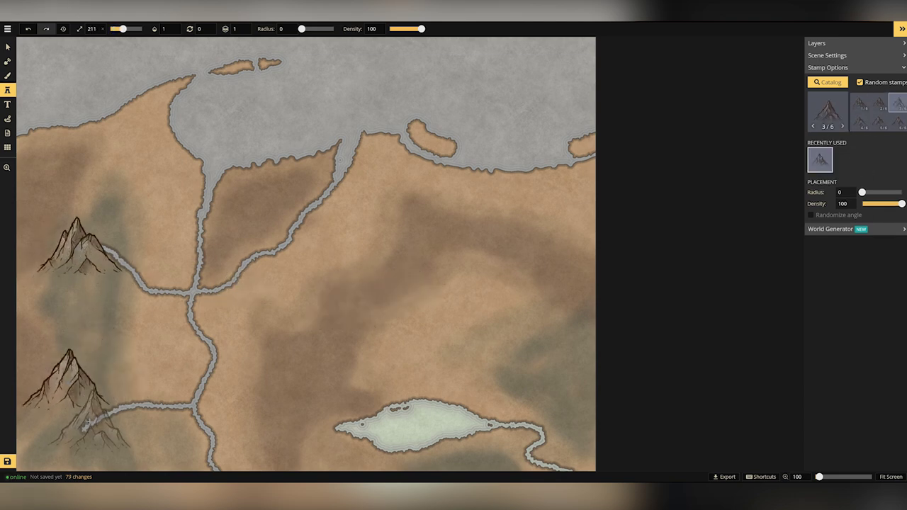
pyautogui.click(92, 415)
pyautogui.click(69, 432)
# Stamp tall peaks over the southeastern dark grey area and one on the southern edge below the lake
pyautogui.click(585, 305)
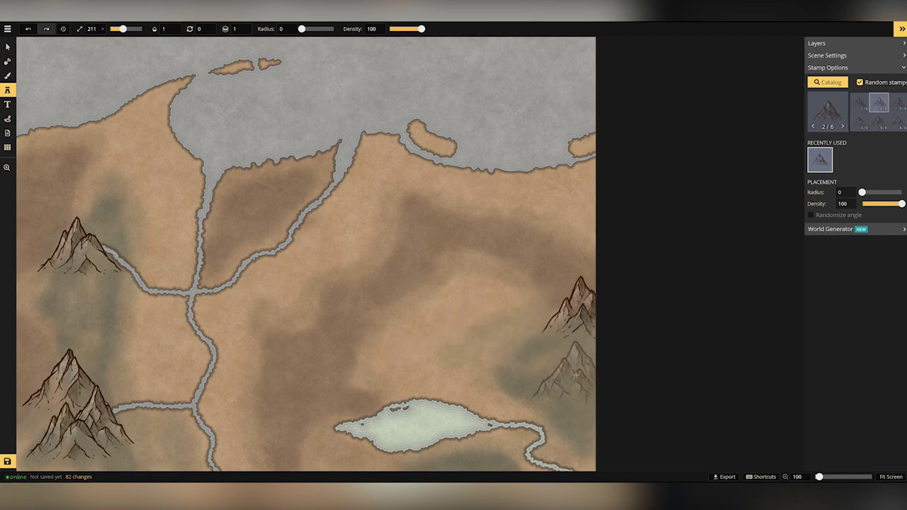
pyautogui.click(573, 371)
pyautogui.click(552, 364)
pyautogui.click(502, 459)
# Fill out the western range from its northern end to the southern edge with stamps from the broad seven-variant Mountains set
pyautogui.click(828, 82)
pyautogui.click(164, 95)
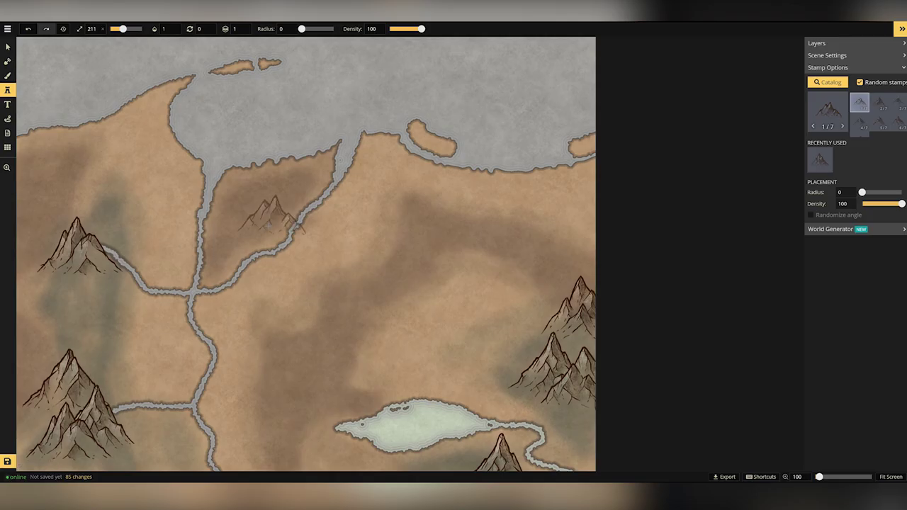
pyautogui.moveTo(105, 282)
pyautogui.mouseDown()
pyautogui.moveTo(96, 351)
pyautogui.moveTo(61, 433)
pyautogui.moveTo(130, 459)
pyautogui.mouseUp()
pyautogui.click(130, 458)
pyautogui.click(55, 462)
pyautogui.click(116, 221)
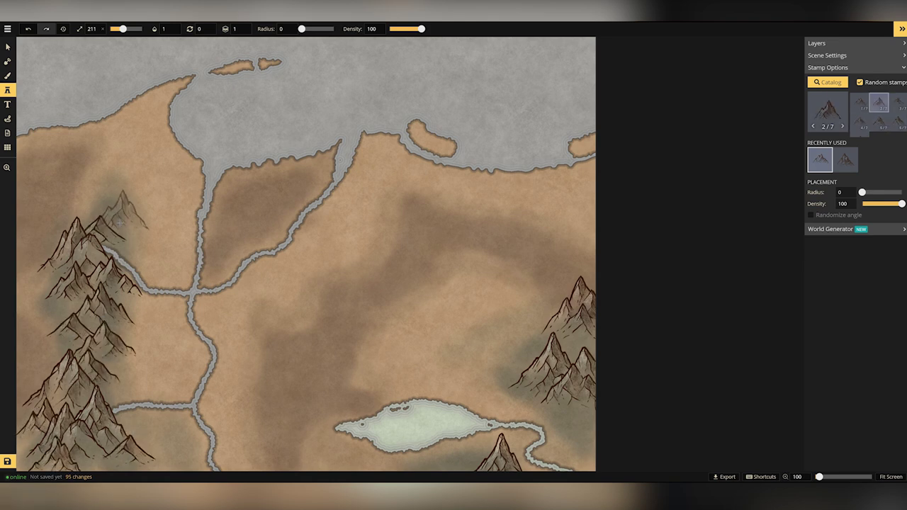
pyautogui.click(110, 215)
# Extend the southeastern range with more broad mountain stamps around its tall peaks
pyautogui.click(558, 357)
pyautogui.click(532, 369)
pyautogui.click(573, 409)
pyautogui.click(595, 430)
pyautogui.click(600, 351)
# Add broad mountains beside the southern-edge peak and nudge the westernmost one slightly down
pyautogui.click(485, 457)
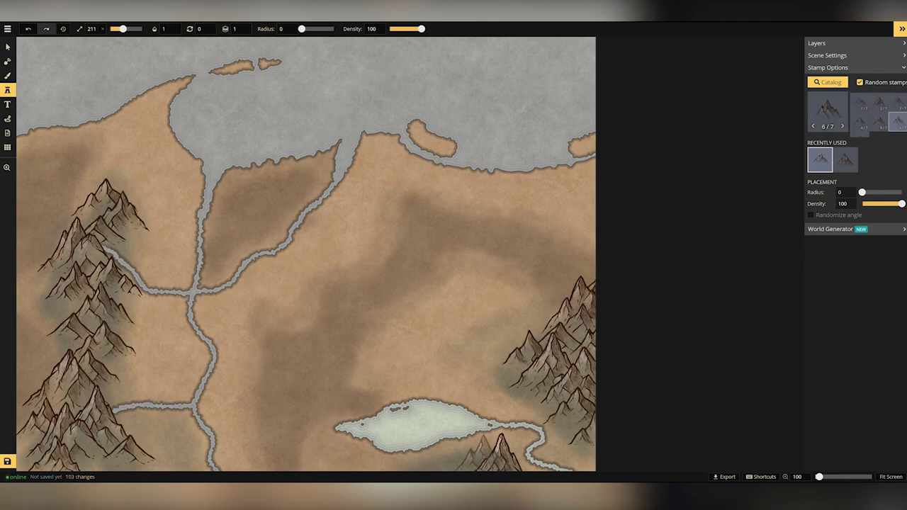
pyautogui.click(467, 452)
pyautogui.press('v')
pyautogui.moveTo(469, 453); pyautogui.dragTo(473, 465)
pyautogui.press('s')
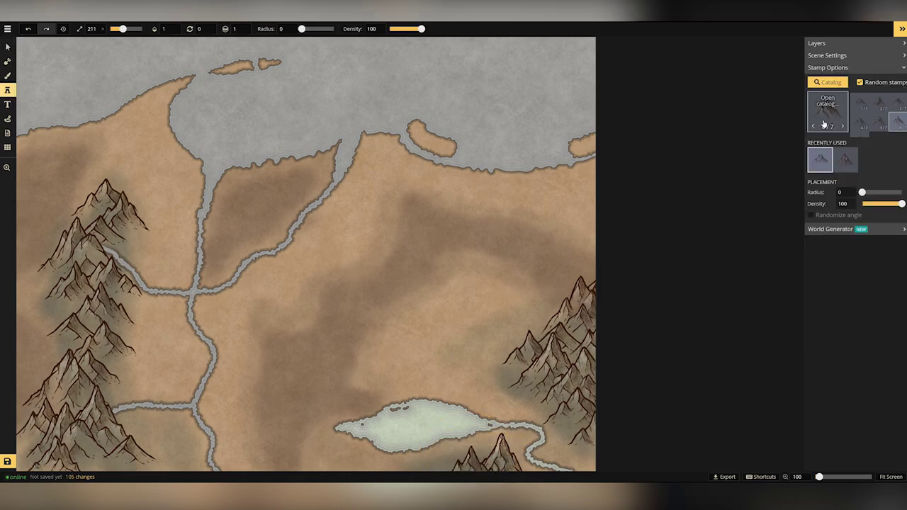
# Place smaller mountains from the second seven-variant set along the western range's eastern flank, around the upper river's source
pyautogui.click(825, 123)
pyautogui.click(206, 97)
pyautogui.click(131, 236)
pyautogui.click(117, 284)
pyautogui.click(129, 294)
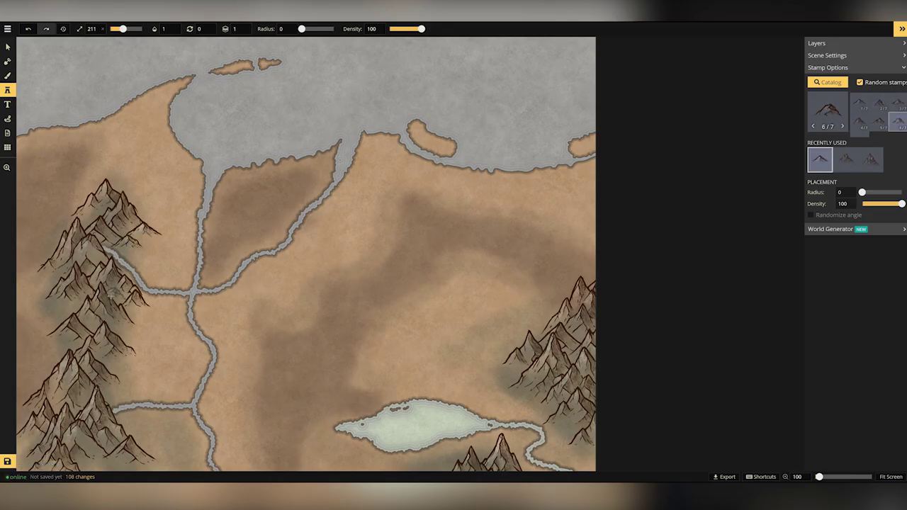
# Fill the western range's outer flank, southern half and northern tip with smaller mountain stamps
pyautogui.click(71, 298)
pyautogui.click(84, 301)
pyautogui.click(50, 298)
pyautogui.click(64, 308)
pyautogui.click(71, 357)
pyautogui.click(119, 363)
pyautogui.click(95, 397)
pyautogui.click(51, 415)
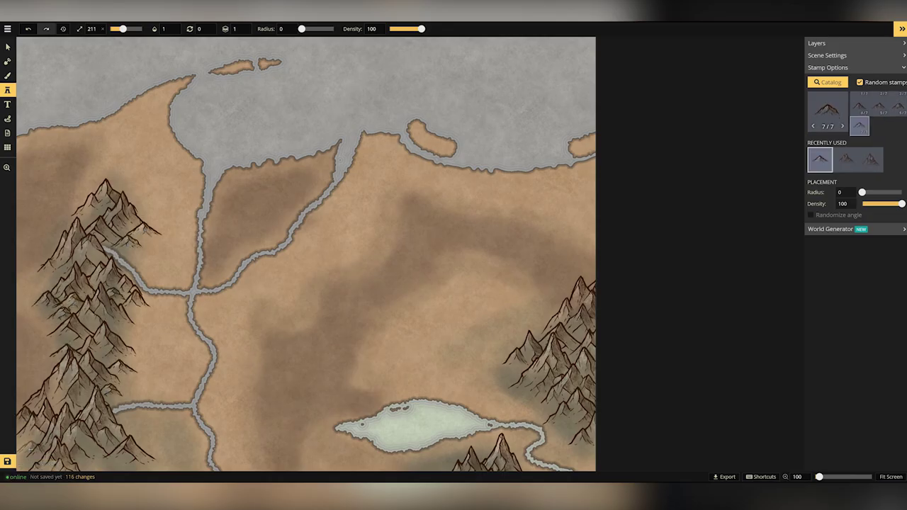
pyautogui.click(71, 418)
pyautogui.click(126, 188)
pyautogui.click(116, 184)
pyautogui.click(109, 179)
# Surround and fill the southeastern range with smaller mountain stamps, from its western foot to its northern peak
pyautogui.click(501, 363)
pyautogui.click(515, 383)
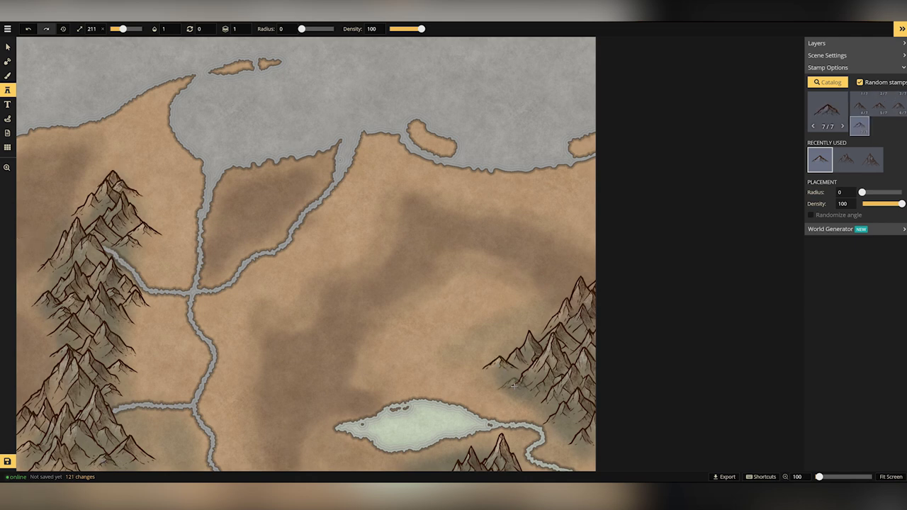
pyautogui.click(543, 396)
pyautogui.click(566, 427)
pyautogui.click(584, 447)
pyautogui.click(537, 324)
pyautogui.click(552, 333)
pyautogui.click(577, 285)
pyautogui.click(528, 383)
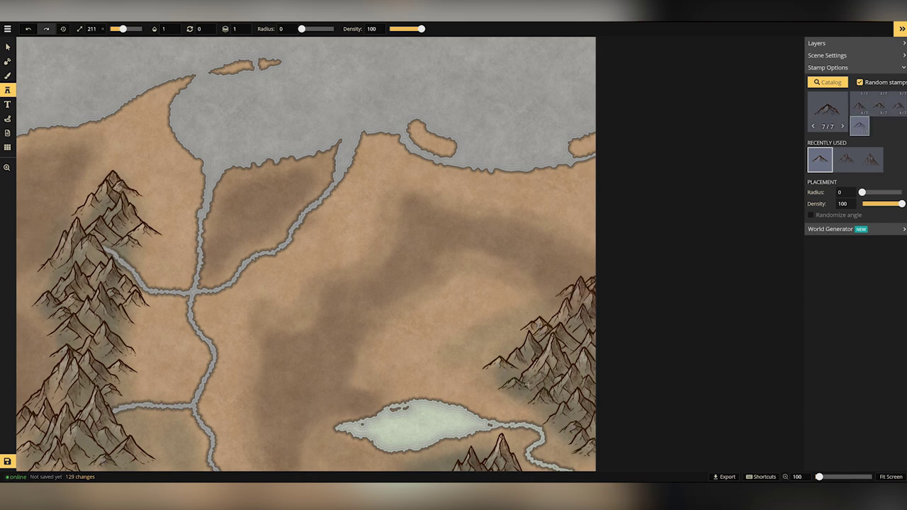
# Extend the southern-edge mountain cluster westward below the lake with smaller mountain stamps
pyautogui.click(439, 466)
pyautogui.click(461, 461)
pyautogui.click(428, 468)
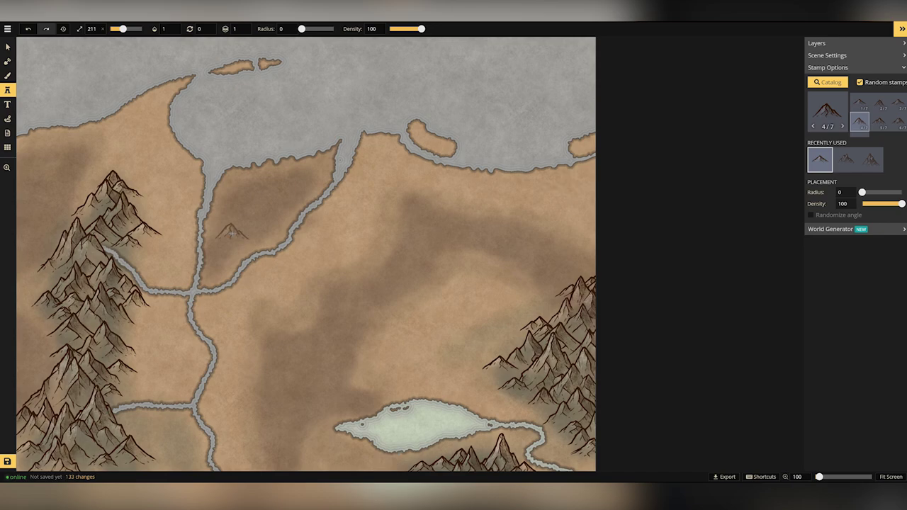
# Place low ridges from the thirteen-variant set at size 127 along the lower eastern foot of the western range
pyautogui.rightClick(319, 214)
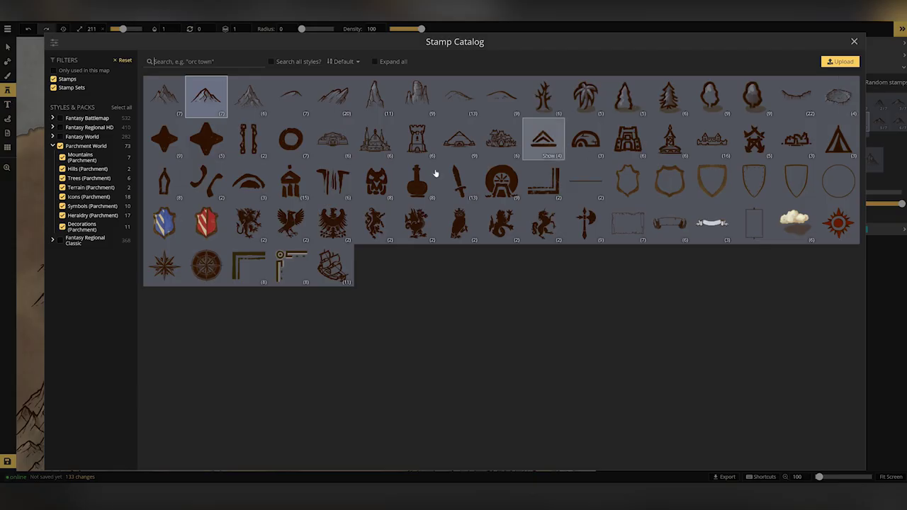
pyautogui.click(460, 95)
pyautogui.click(149, 312)
pyautogui.click(138, 353)
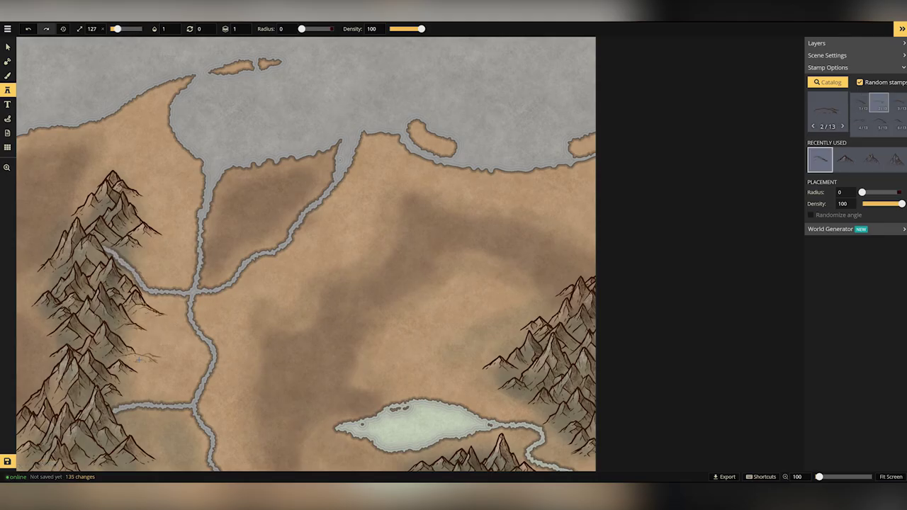
pyautogui.click(132, 375)
pyautogui.click(159, 386)
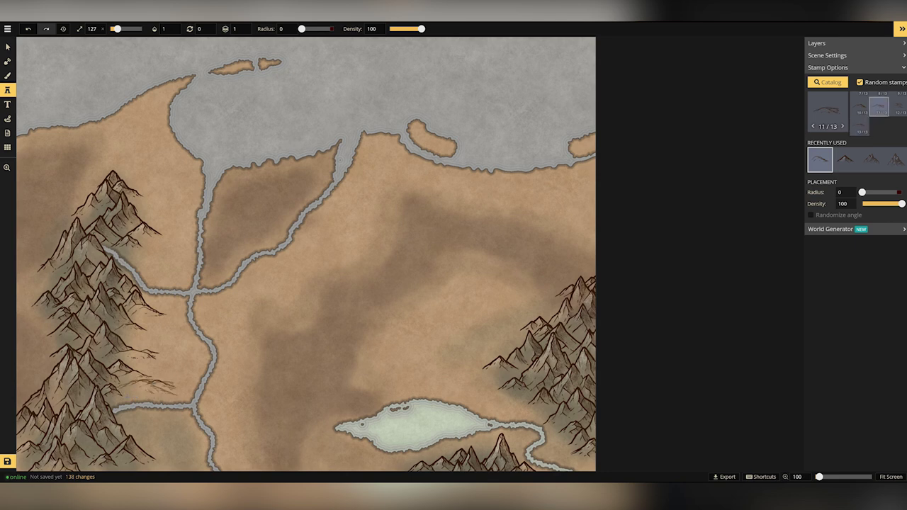
# Add low ridges to the western range's upper foot and slopes, redoing the one below its northern peaks
pyautogui.click(147, 246)
pyautogui.hotkey('ctrl', 'z')
pyautogui.click(147, 250)
pyautogui.click(86, 265)
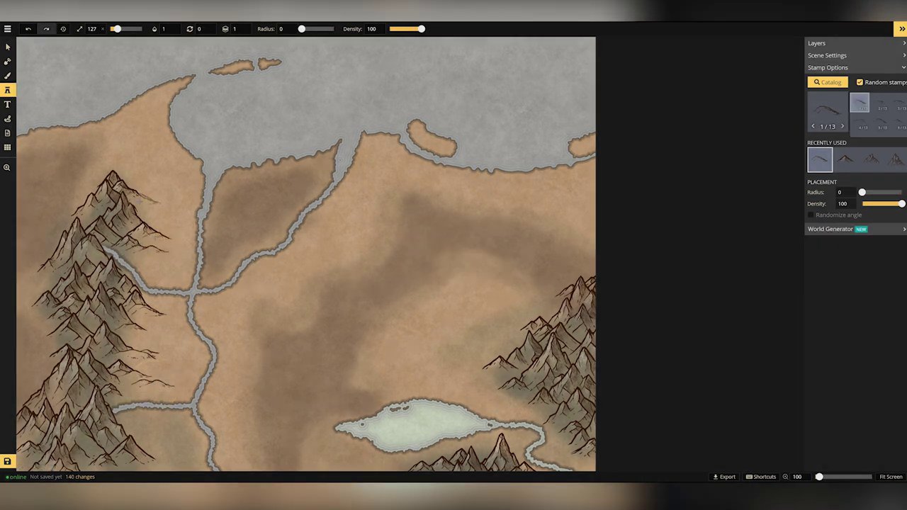
pyautogui.click(111, 342)
# Add low ridges along the western foot, southern end and northern tip of the southeastern range
pyautogui.click(492, 373)
pyautogui.click(513, 396)
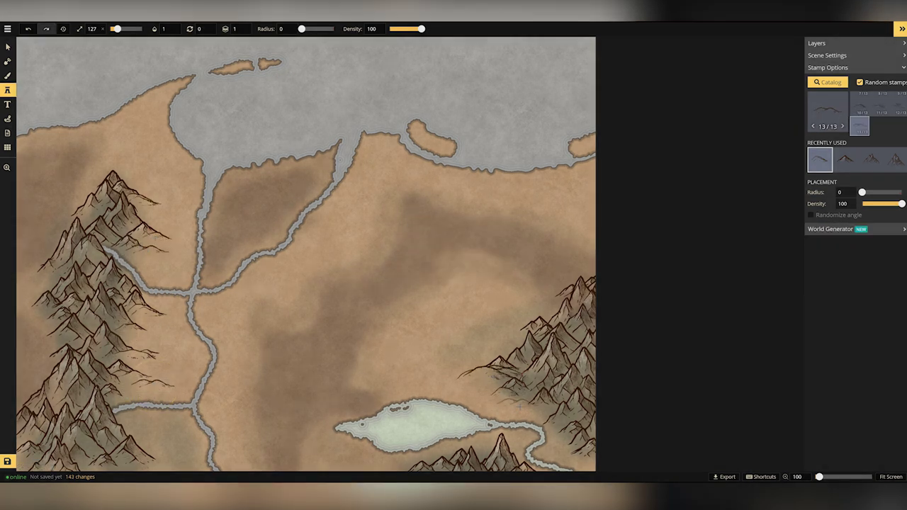
pyautogui.click(514, 406)
pyautogui.click(572, 452)
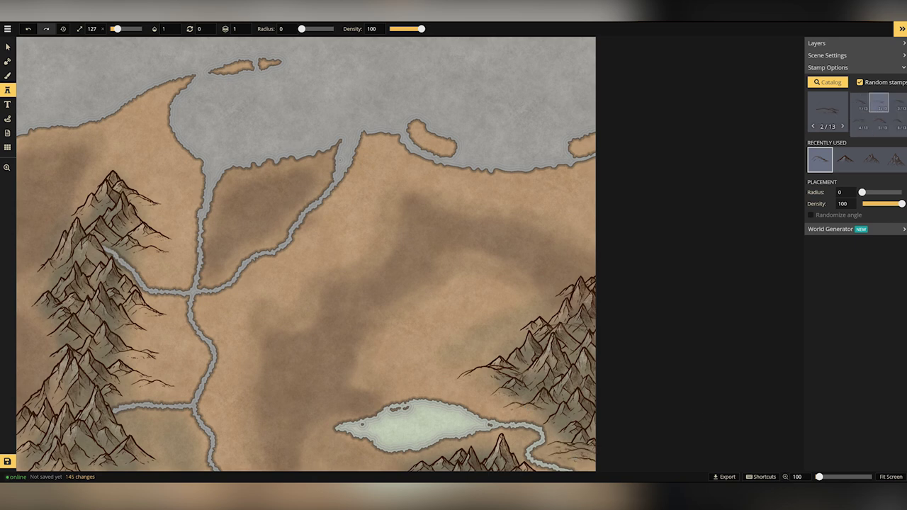
pyautogui.click(596, 278)
# Add low ridges to the southern-edge mountains and one east of the western range, above the lower river
pyautogui.click(417, 462)
pyautogui.click(491, 447)
pyautogui.click(171, 384)
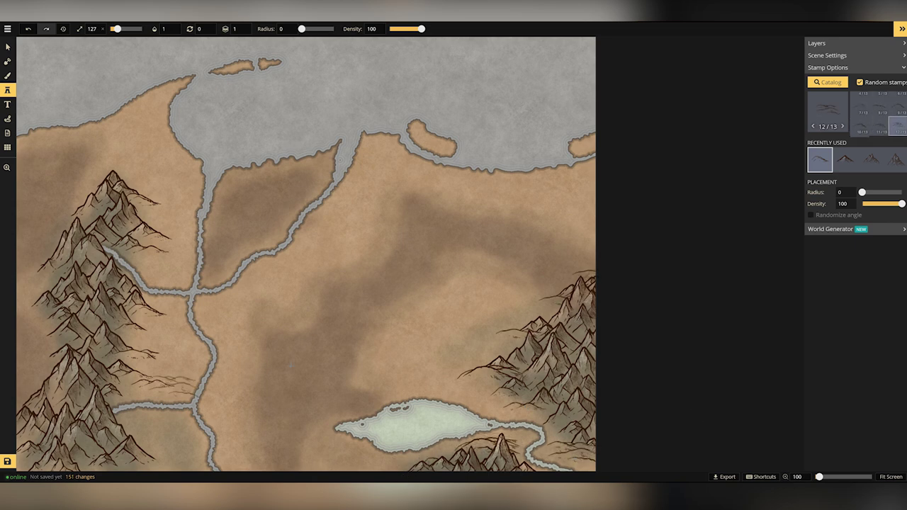
# Place small hills from the nine-variant set around the feet of the western and southeastern ranges
pyautogui.click(828, 82)
pyautogui.click(501, 96)
pyautogui.click(161, 251)
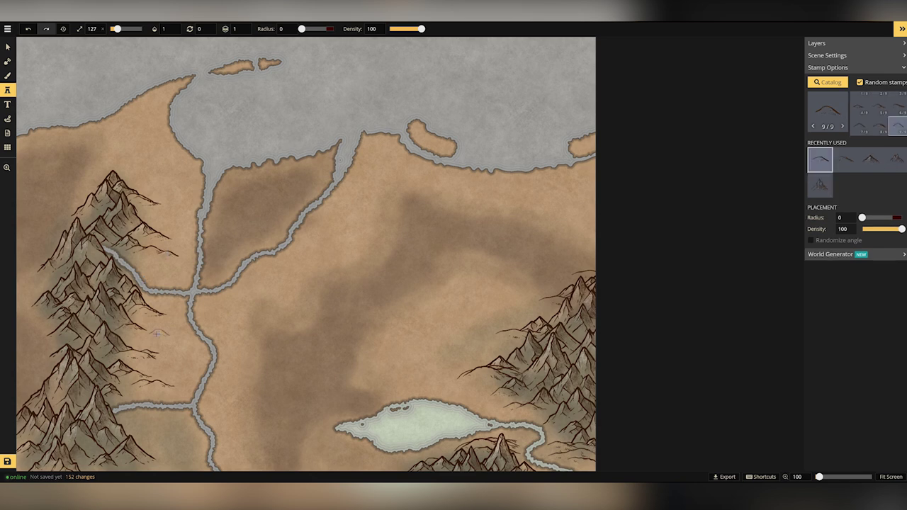
pyautogui.click(152, 322)
pyautogui.click(153, 465)
pyautogui.click(504, 332)
pyautogui.click(467, 382)
pyautogui.click(157, 381)
pyautogui.click(147, 173)
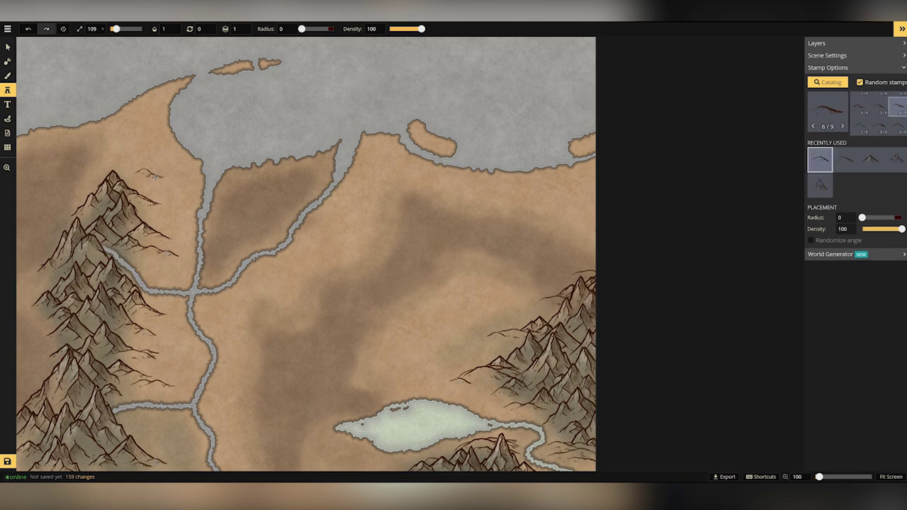
# Scatter small hills at size 109 below the northern coast, on the southern edge and near the lake's northeast shore
pyautogui.click(368, 182)
pyautogui.click(559, 191)
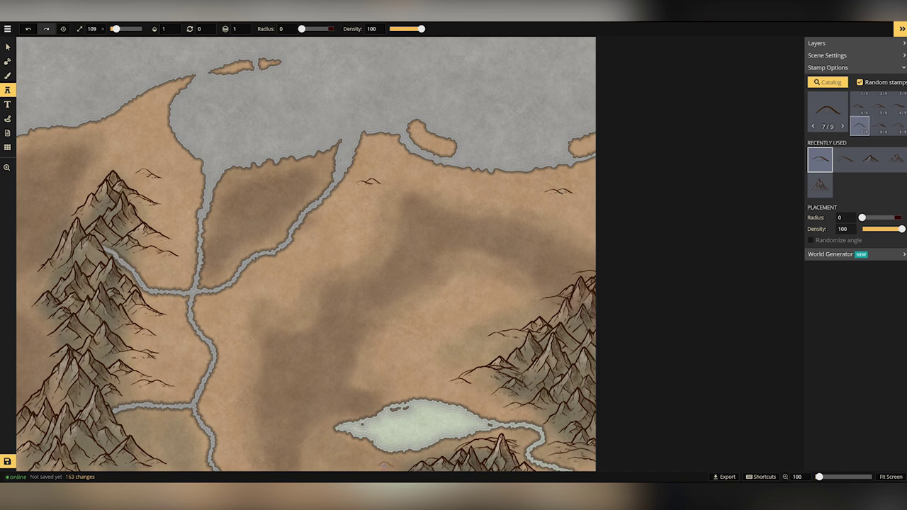
pyautogui.click(385, 464)
pyautogui.click(373, 464)
pyautogui.click(474, 396)
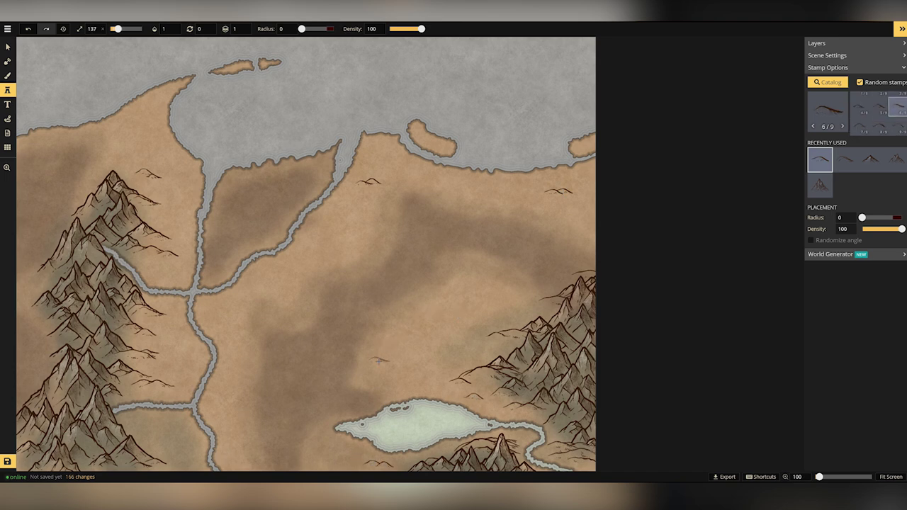
# Place larger hills at size 137 on the open plain north of the lake
pyautogui.click(381, 359)
pyautogui.click(501, 298)
pyautogui.click(411, 294)
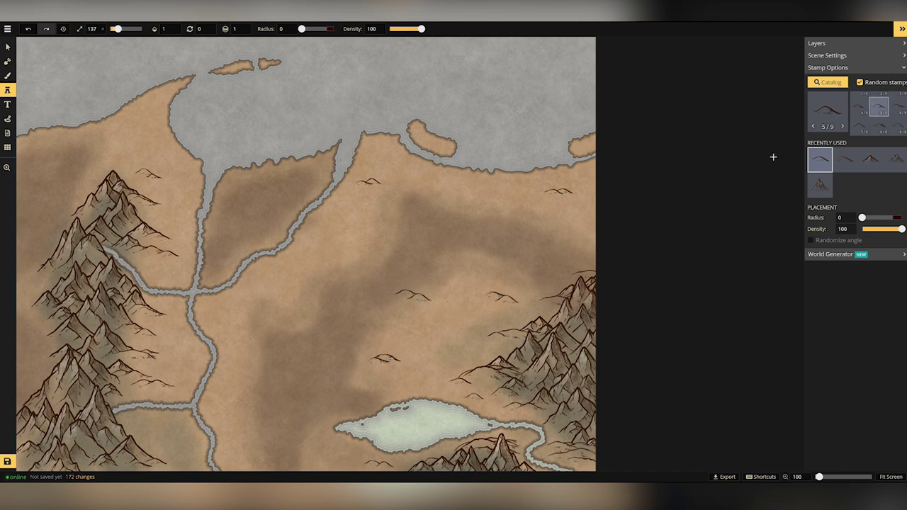
# Fill the plain north of the lake with clusters of low ridges, using the thirteen-variant set at size 123
pyautogui.click(410, 356)
pyautogui.click(450, 333)
pyautogui.click(434, 306)
pyautogui.click(493, 313)
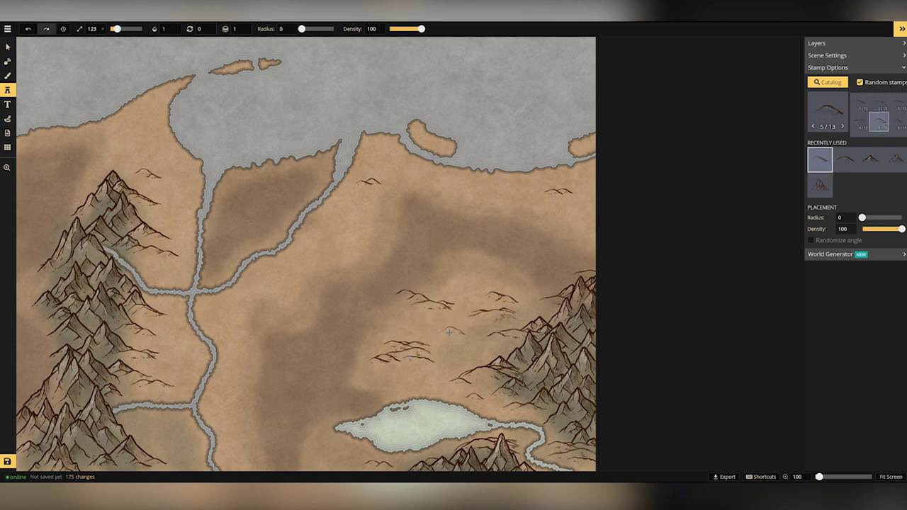
pyautogui.click(473, 276)
pyautogui.click(404, 383)
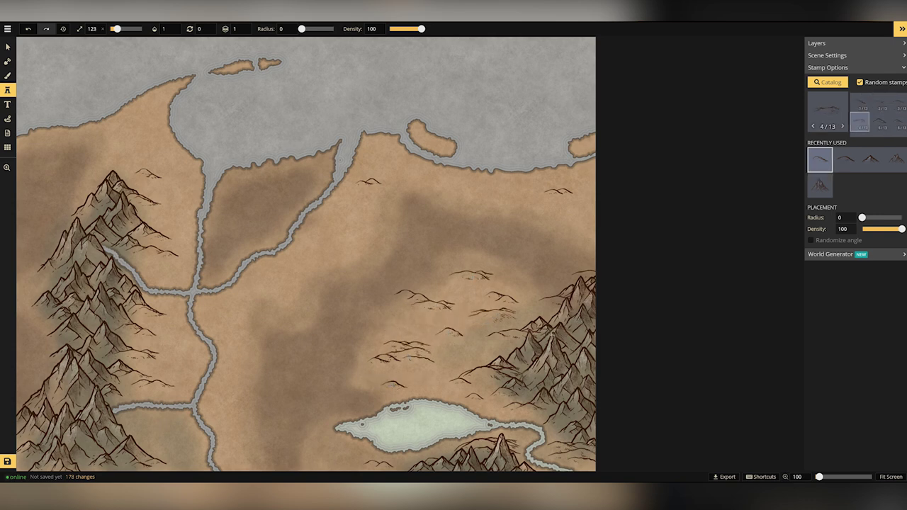
# Trim the northeastern islands to narrow strips and add a small islet north of the eastern river mouth
pyautogui.click(8, 61)
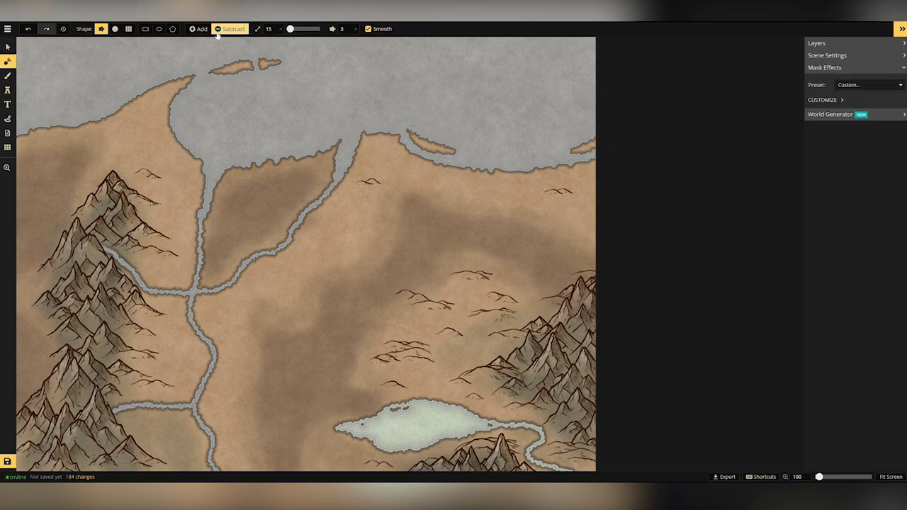
pyautogui.click(365, 115)
# Darken the northern islands and the new islet with the Parchment Dark Grey 1 texture at opacity 0.35
pyautogui.press('b')
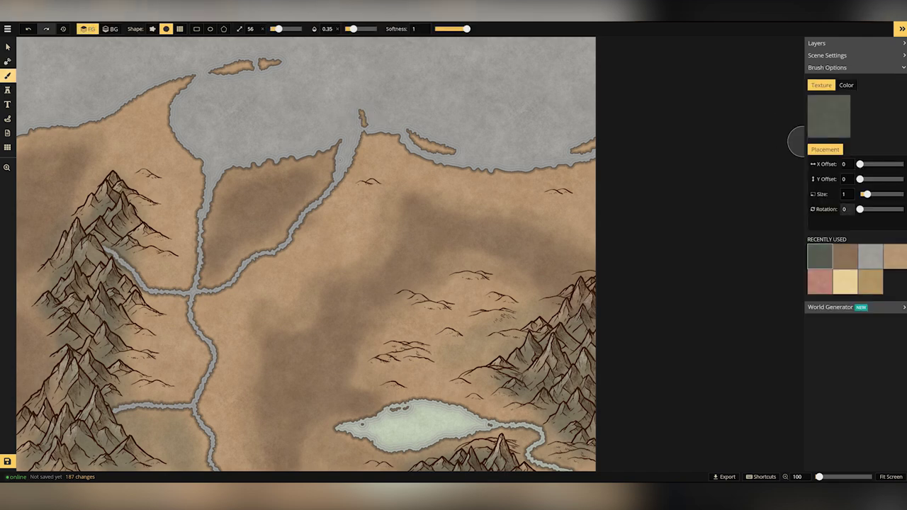
pyautogui.click(365, 118)
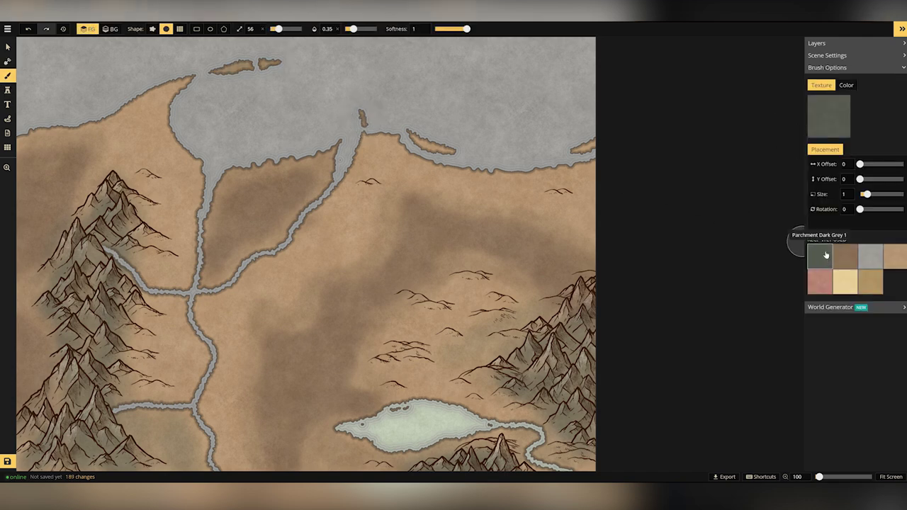
# Paint a pale yellow sandy strip along the northern coastline at size 56 and opacity 0.35
pyautogui.click(845, 281)
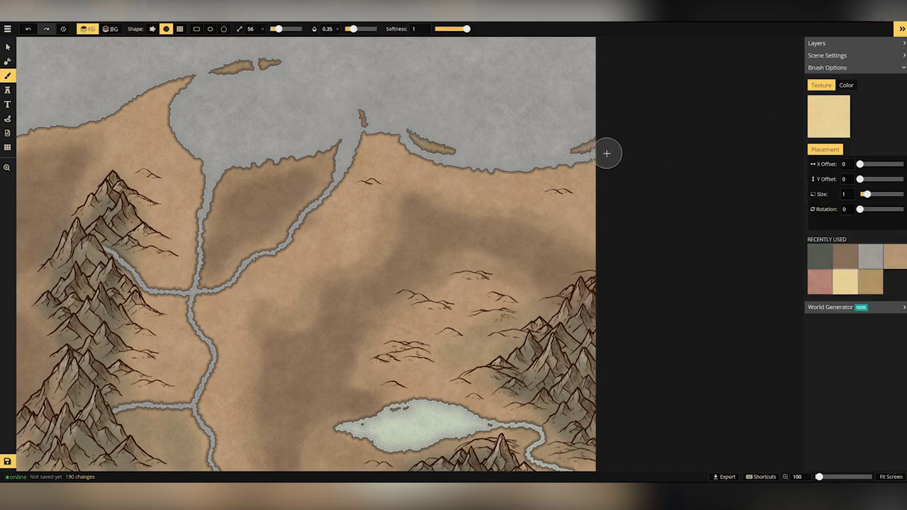
pyautogui.click(542, 171)
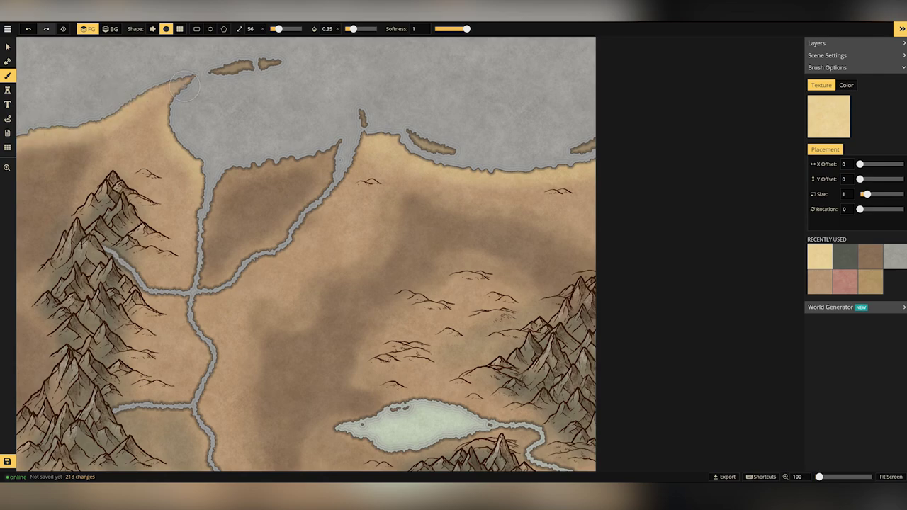
# Scatter faint low ridges along the sandy northern coast, using the seven-variant set at opacity 0.6 and reducing the size from 104 to 76
pyautogui.click(7, 90)
pyautogui.click(841, 124)
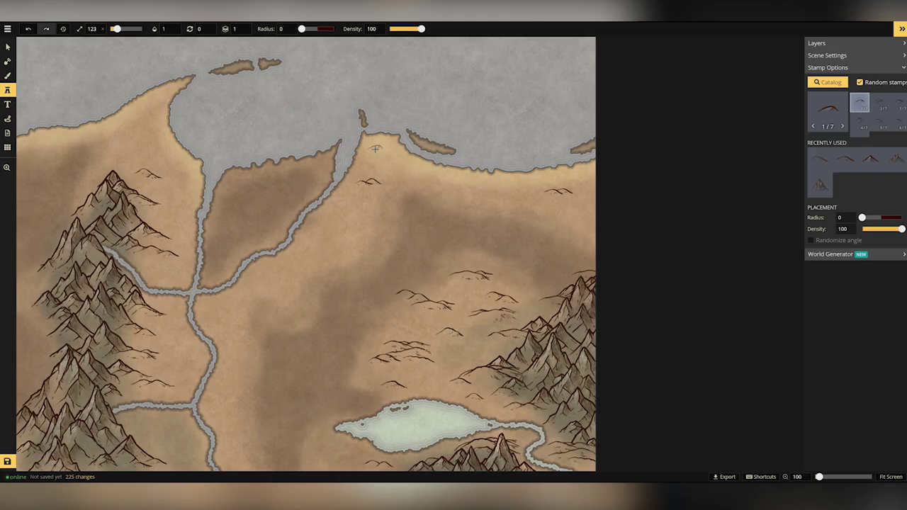
pyautogui.click(375, 148)
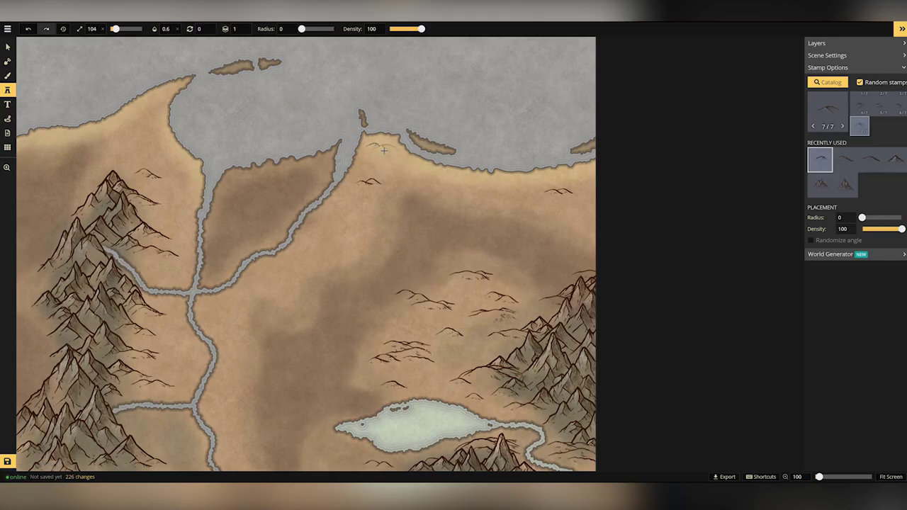
pyautogui.click(383, 151)
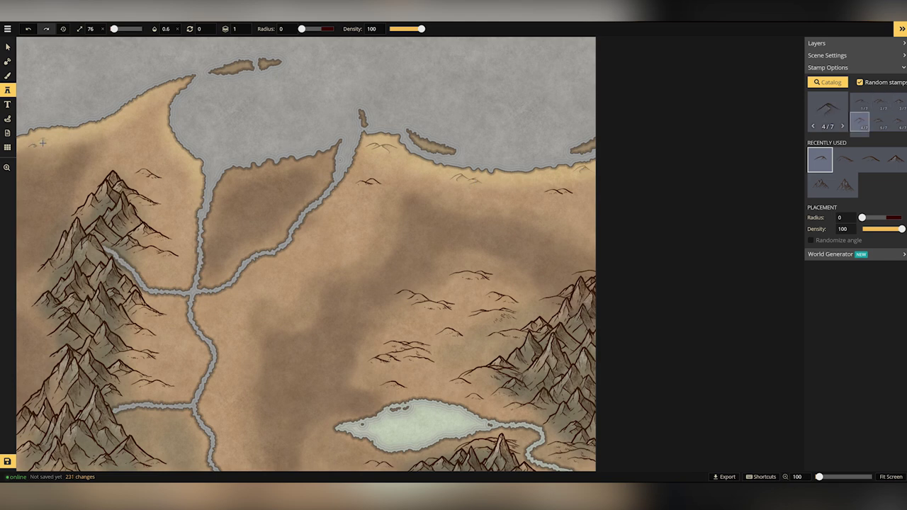
pyautogui.click(176, 164)
pyautogui.click(42, 147)
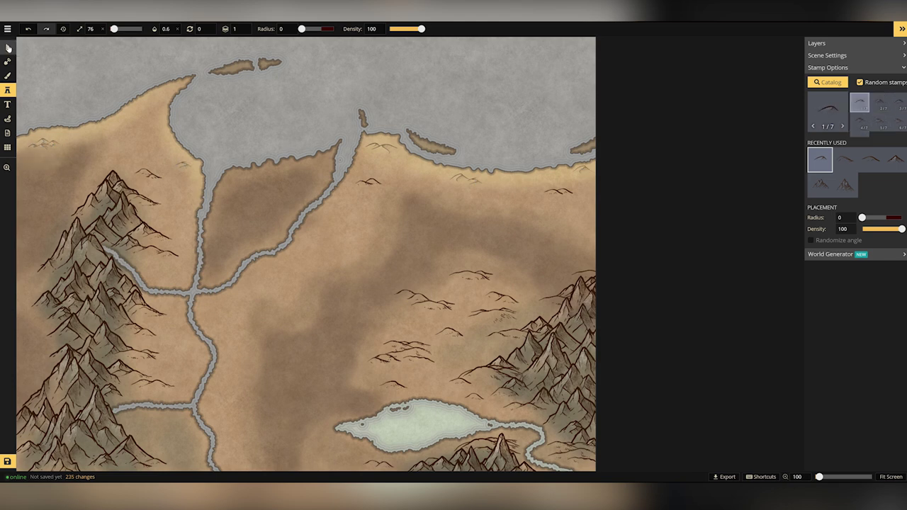
# Choose the 22-variant cliff set and place straight cliff variant 11 north of the upper western tributary at size 124 and opacity 1
pyautogui.press('v')
pyautogui.click(7, 89)
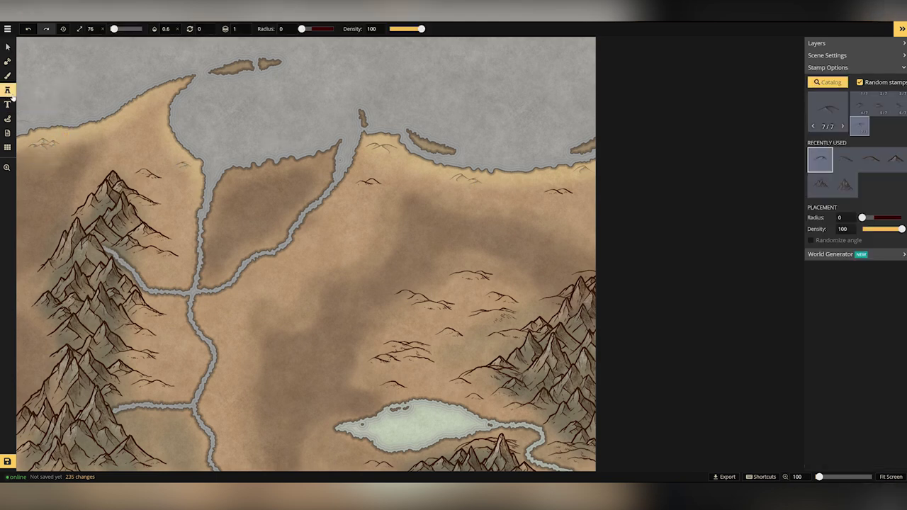
pyautogui.click(828, 110)
pyautogui.click(804, 97)
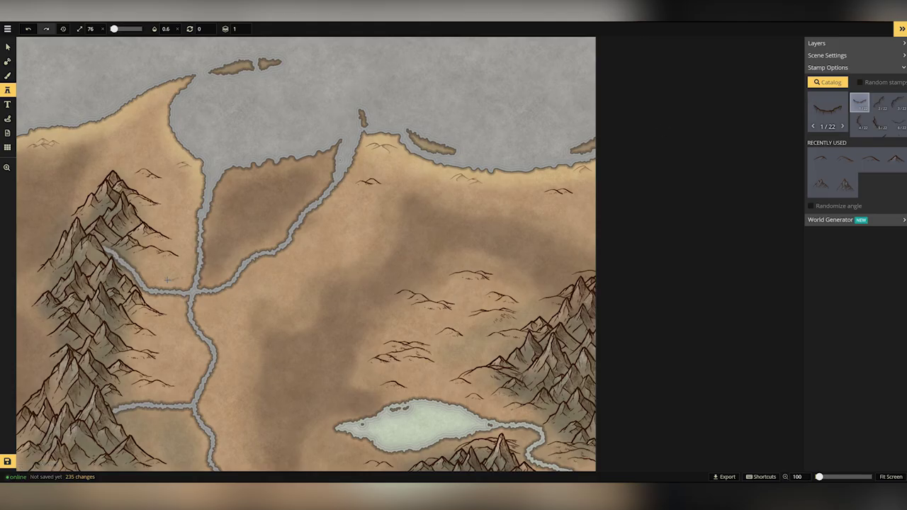
pyautogui.scroll(5, 168, 280)
pyautogui.scroll(-1, 885, 128)
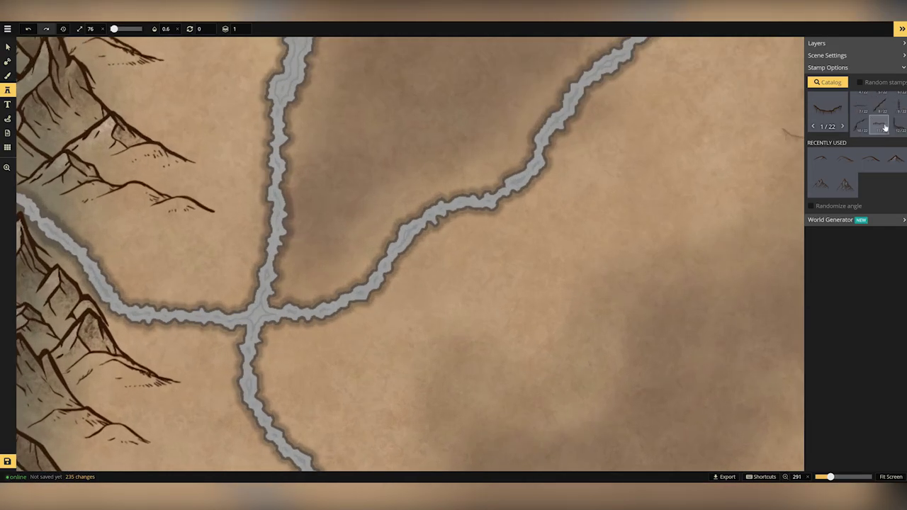
pyautogui.click(183, 297)
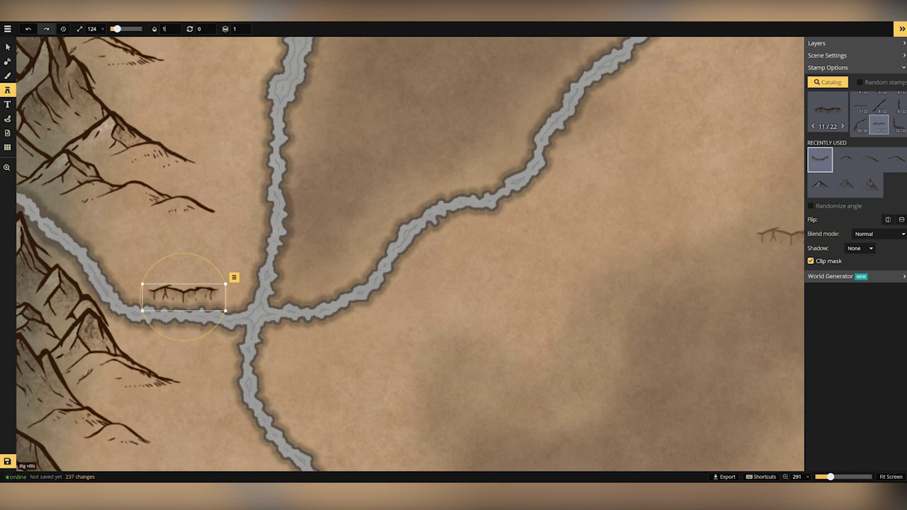
# Extend the cliff line with corner variant 12 on its western end and curved variant 4, rotated 10°, on its eastern end
pyautogui.click(899, 129)
pyautogui.click(143, 277)
pyautogui.scroll(-3, 144, 280)
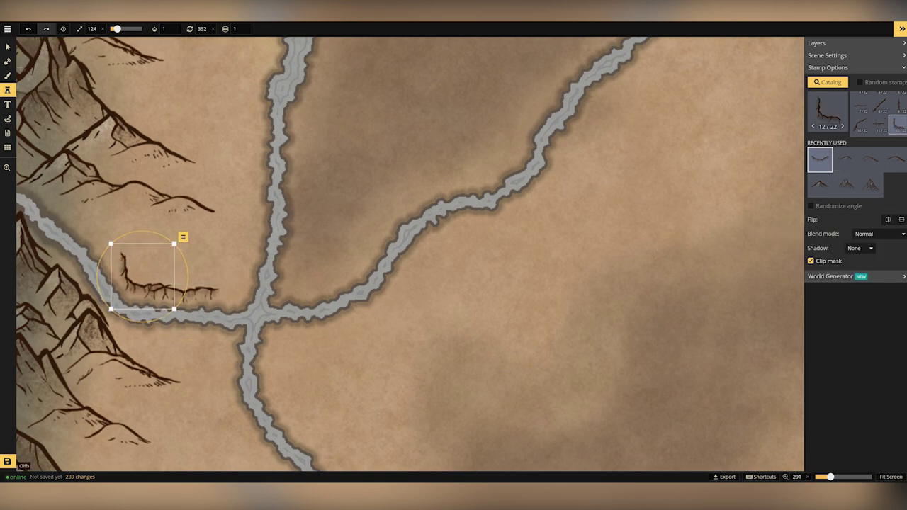
pyautogui.moveTo(146, 283); pyautogui.dragTo(205, 291)
pyautogui.click(185, 291)
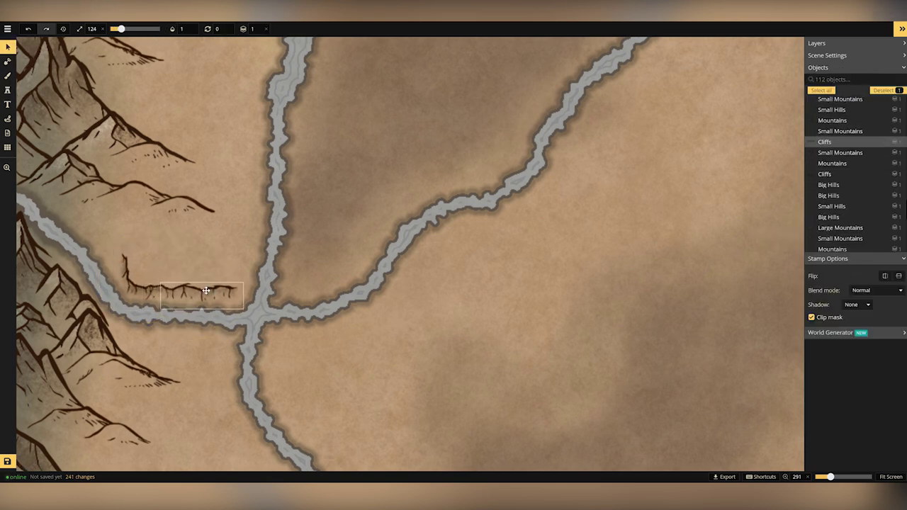
pyautogui.press('s')
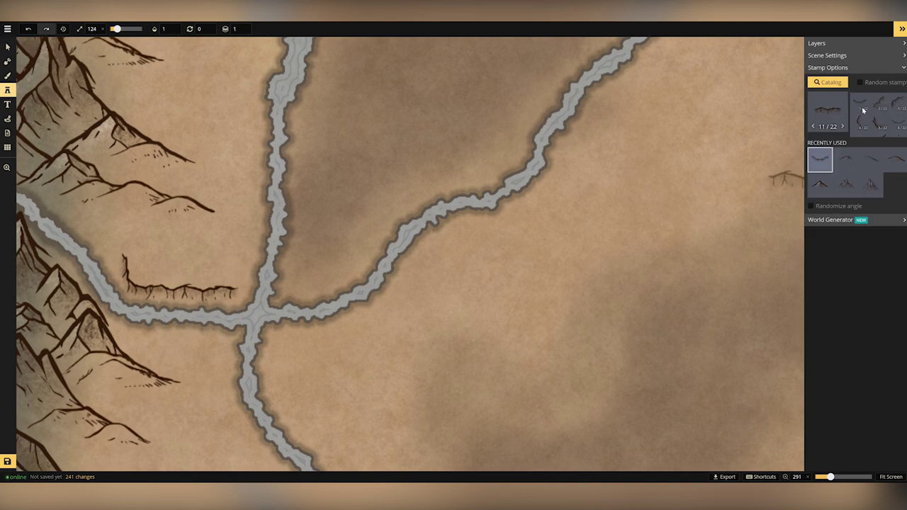
pyautogui.click(860, 120)
pyautogui.click(236, 257)
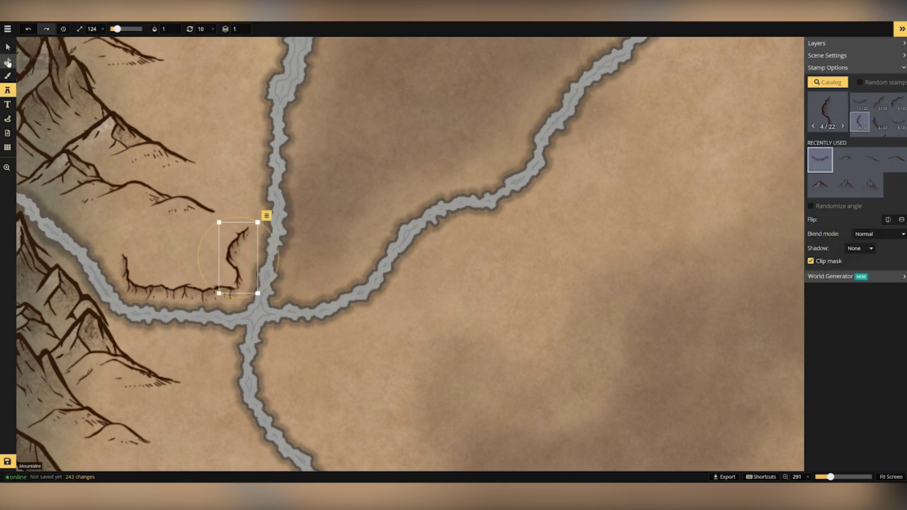
# Shift the river above the confluence towards the cliffs, carving water at size 8 and filling the old eastern channel with land at size 33
pyautogui.click(8, 63)
pyautogui.moveTo(252, 254); pyautogui.dragTo(258, 298)
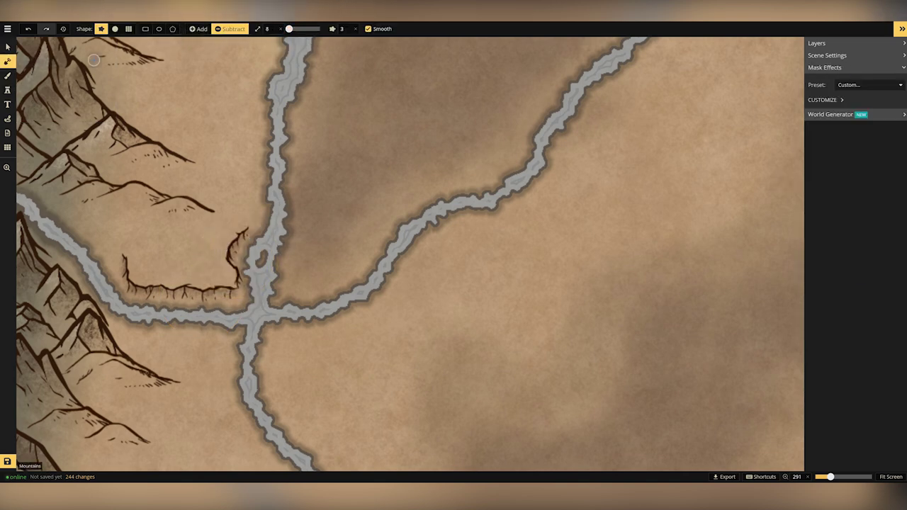
pyautogui.click(199, 29)
pyautogui.moveTo(300, 260); pyautogui.dragTo(288, 276)
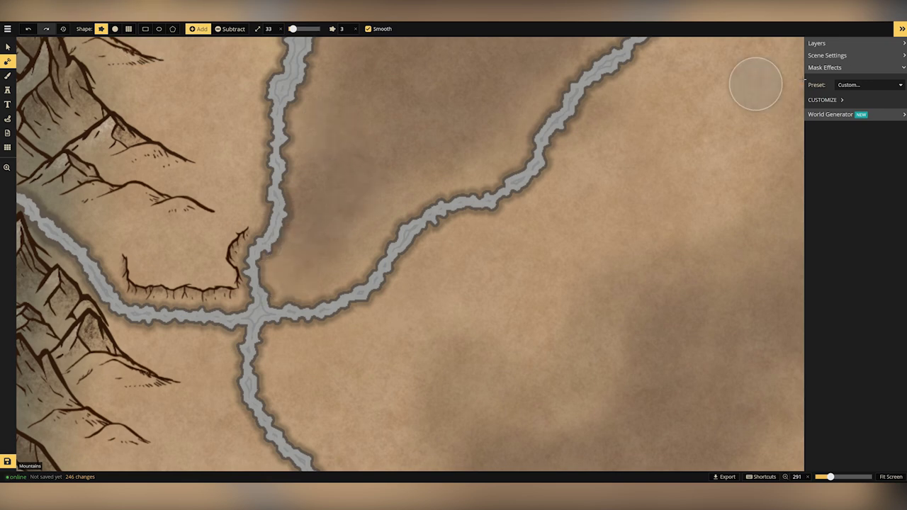
# Place cliff variant 7, rotated 4°, south of the upper tributary and continue it with variant 20 curving down towards the river
pyautogui.press('s')
pyautogui.click(899, 123)
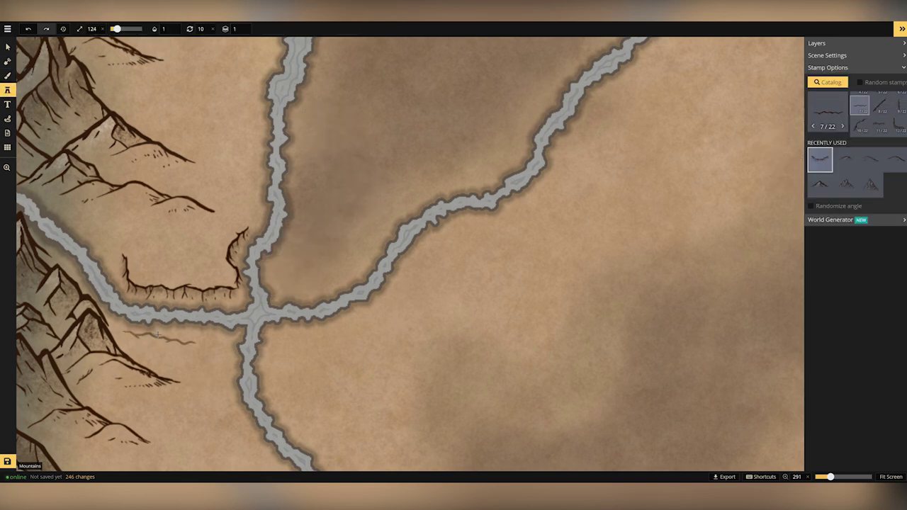
pyautogui.click(164, 337)
pyautogui.scroll(-3, 880, 113)
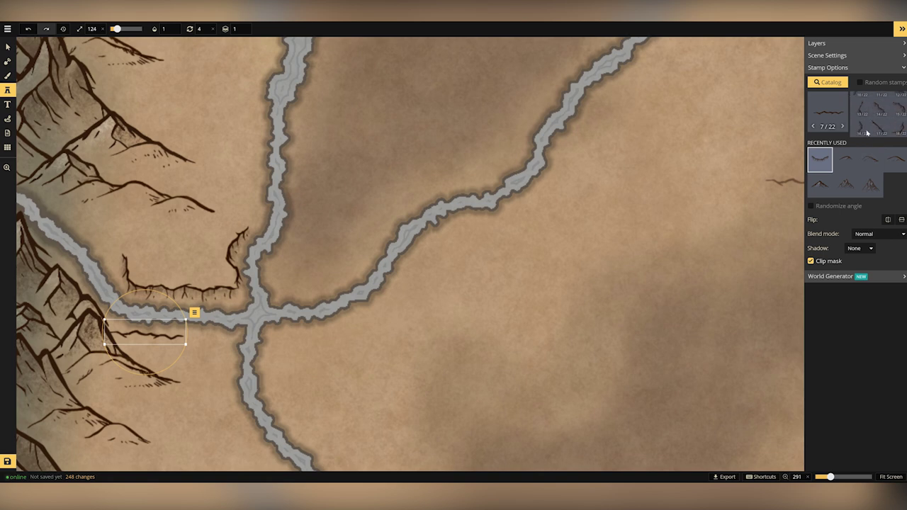
pyautogui.click(879, 110)
pyautogui.click(207, 362)
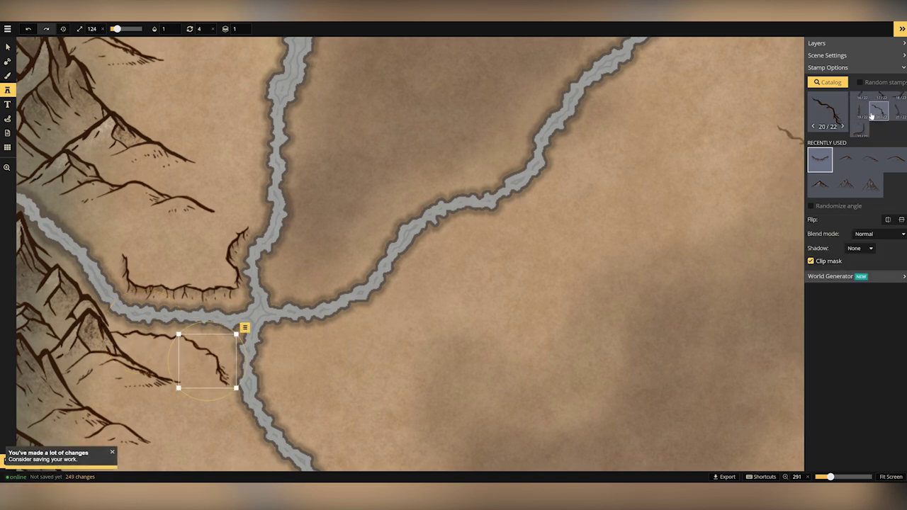
# Add a horizontally flipped upright cliff rotated to 337°, continuing the southern cliff line down the river's west bank
pyautogui.scroll(3, 879, 113)
pyautogui.click(898, 105)
pyautogui.click(418, 337)
pyautogui.click(888, 220)
pyautogui.moveTo(419, 341); pyautogui.dragTo(231, 421)
pyautogui.moveTo(228, 457); pyautogui.dragTo(245, 455)
pyautogui.moveTo(231, 423); pyautogui.dragTo(241, 416)
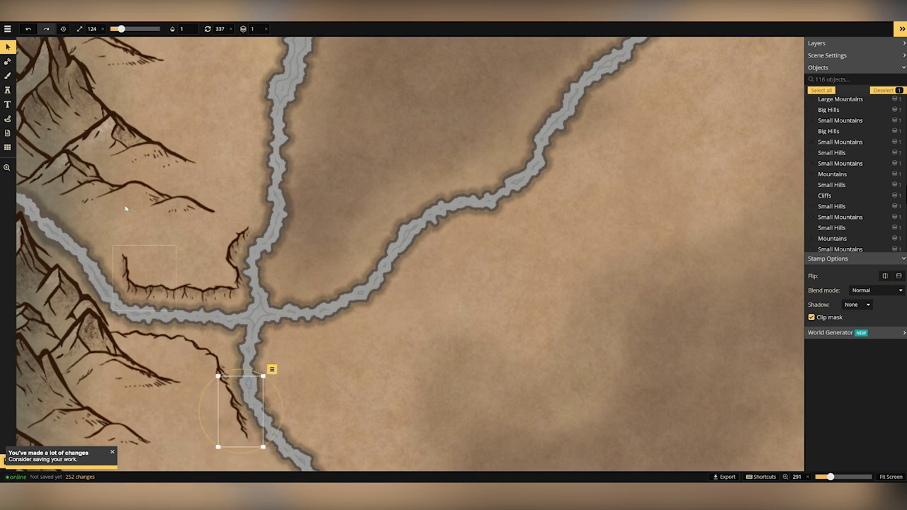
# Widen the river confluence by carving water at size 8, leaving a small islet and adding little pools beside the banks
pyautogui.press('m')
pyautogui.moveTo(257, 360); pyautogui.dragTo(275, 316)
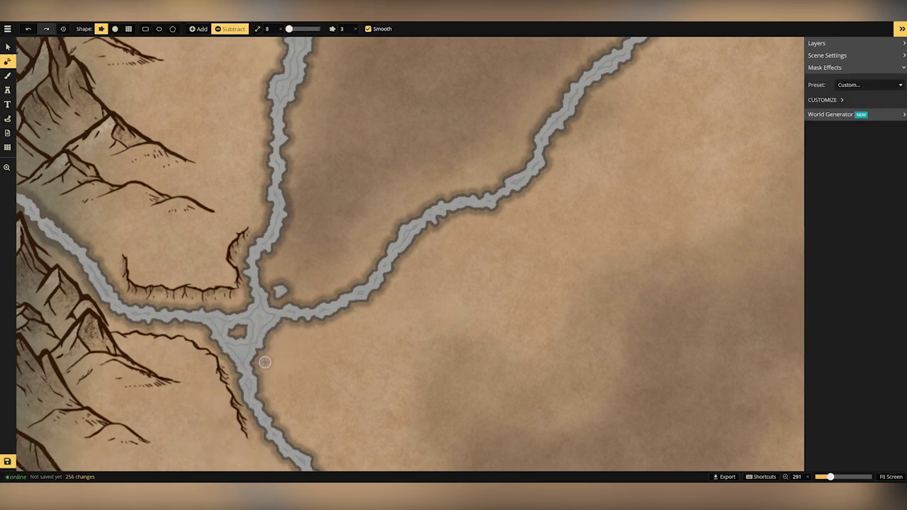
# Save the map under the name "Northern Stillw"
pyautogui.click(8, 462)
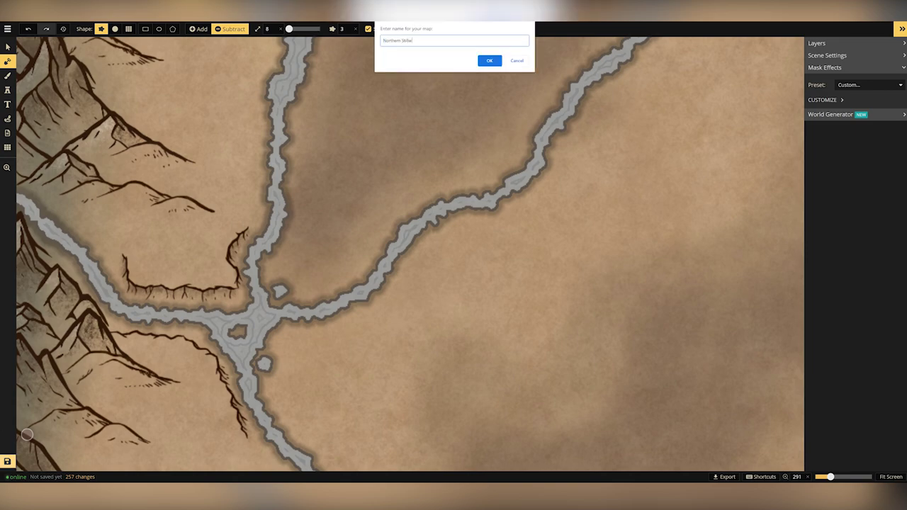
pyautogui.write('Northern Stillw')
pyautogui.press('Return')
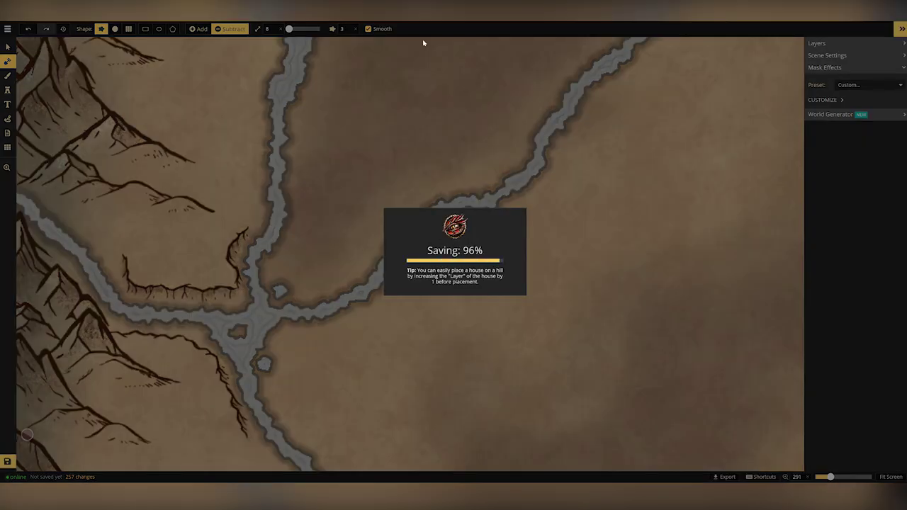
# Widen the northern side of the junction where the lower western tributary meets the main river, carving water at size 8
pyautogui.scroll(-3, 419, 382)
pyautogui.moveTo(408, 414); pyautogui.dragTo(505, 174)
pyautogui.scroll(2, 506, 297)
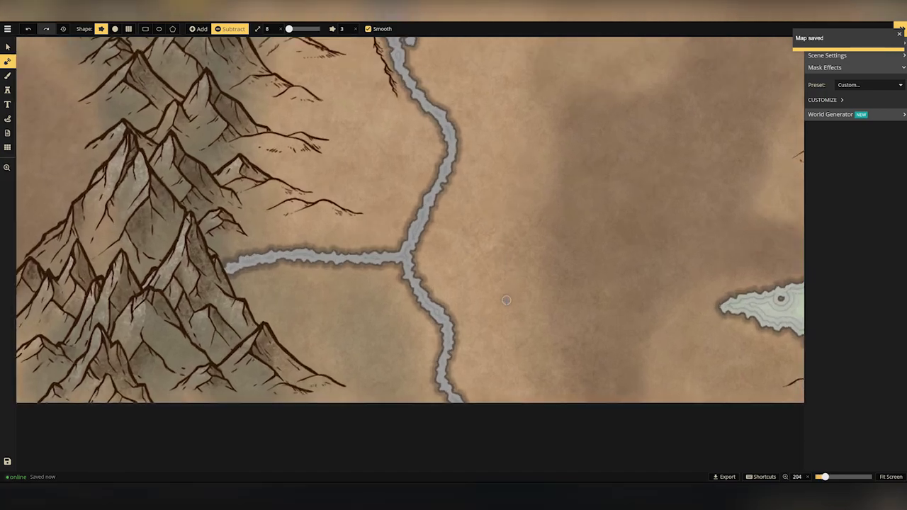
pyautogui.moveTo(379, 251); pyautogui.dragTo(429, 192)
# Place four craters between the southwestern mountains and the river, using the four-variant crater set starting at size 124
pyautogui.click(8, 90)
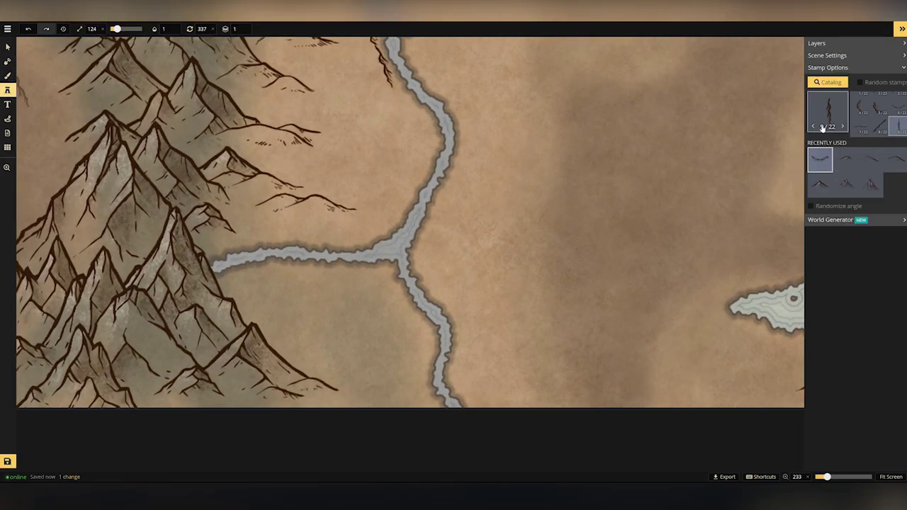
pyautogui.click(822, 126)
pyautogui.click(839, 96)
pyautogui.click(276, 299)
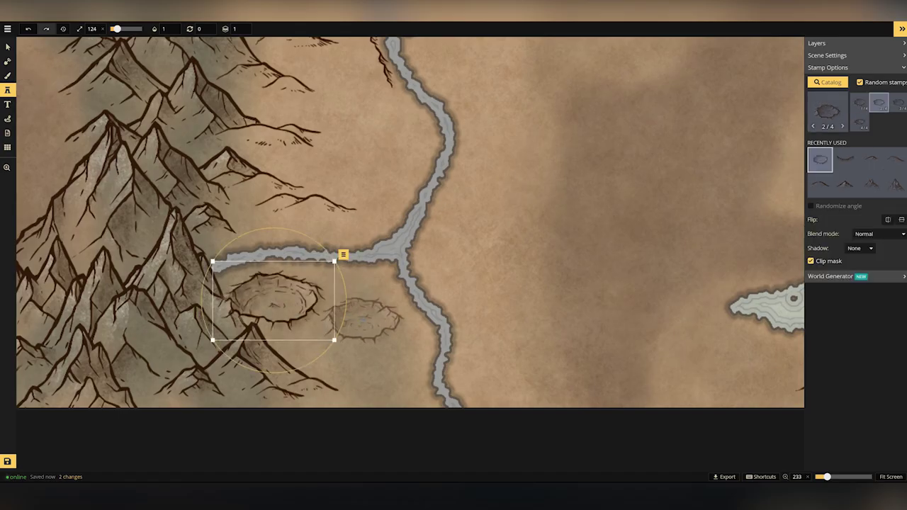
pyautogui.click(377, 331)
pyautogui.click(389, 378)
pyautogui.click(317, 393)
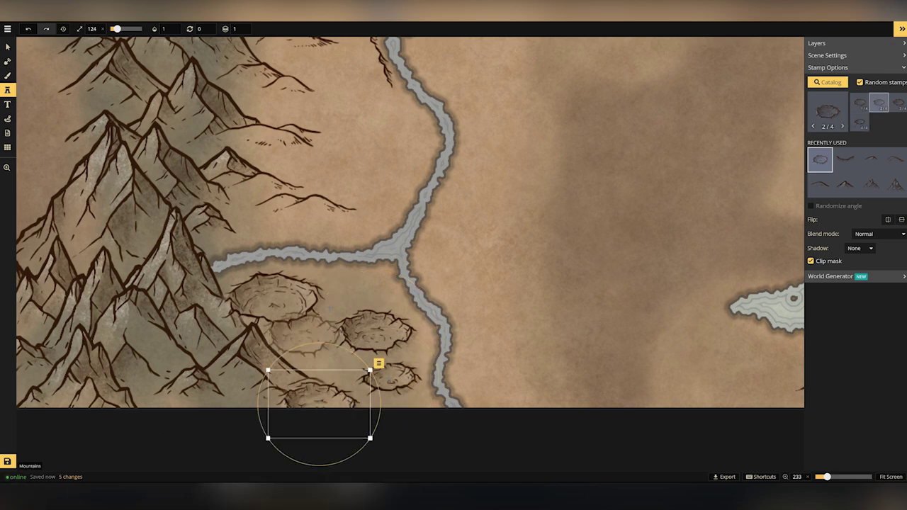
# Place a horizontally flipped cliff variant 3 above the craters, just southwest of the lower river junction
pyautogui.click(845, 160)
pyautogui.click(551, 284)
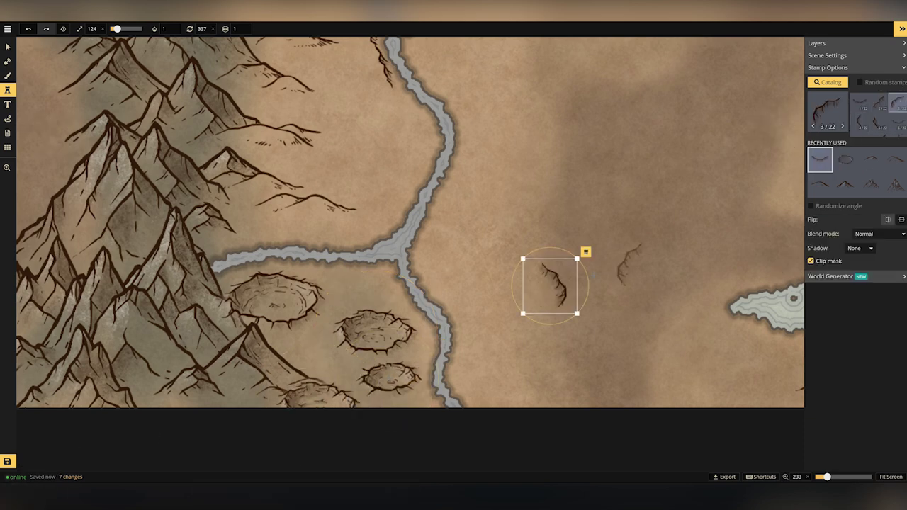
pyautogui.moveTo(550, 284); pyautogui.dragTo(379, 287)
pyautogui.click(878, 124)
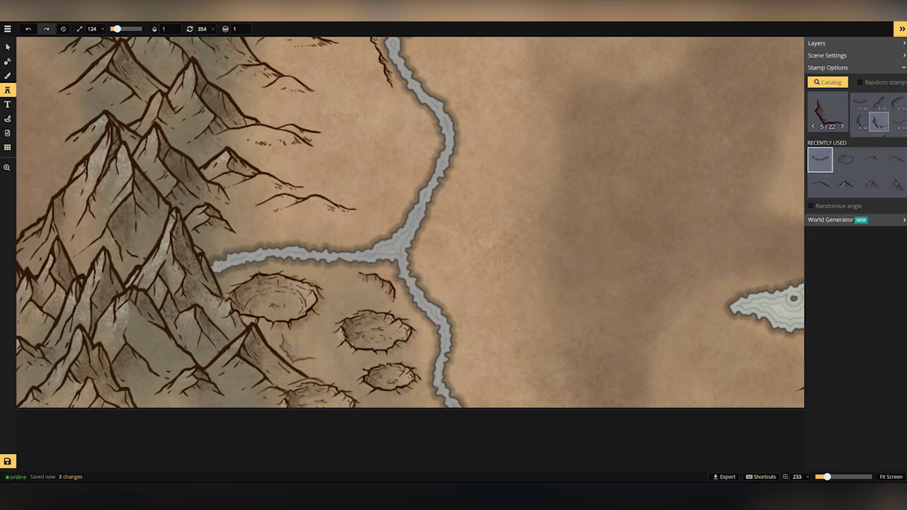
pyautogui.click(349, 292)
pyautogui.moveTo(347, 255); pyautogui.dragTo(383, 290)
pyautogui.press('Delete')
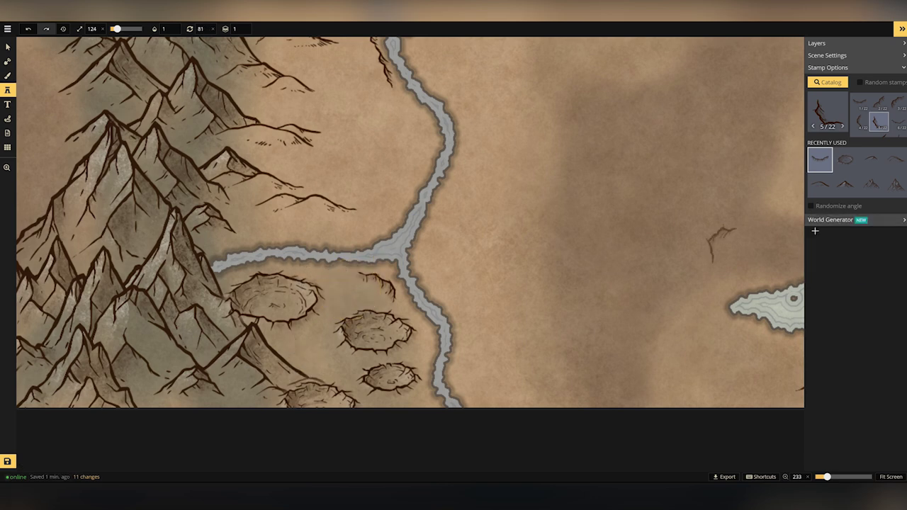
# Extend the cliffs above the craters westward with variants 11 and 3, and add variant 2 between the eastern crater and the river
pyautogui.scroll(-1, 863, 105)
pyautogui.click(332, 276)
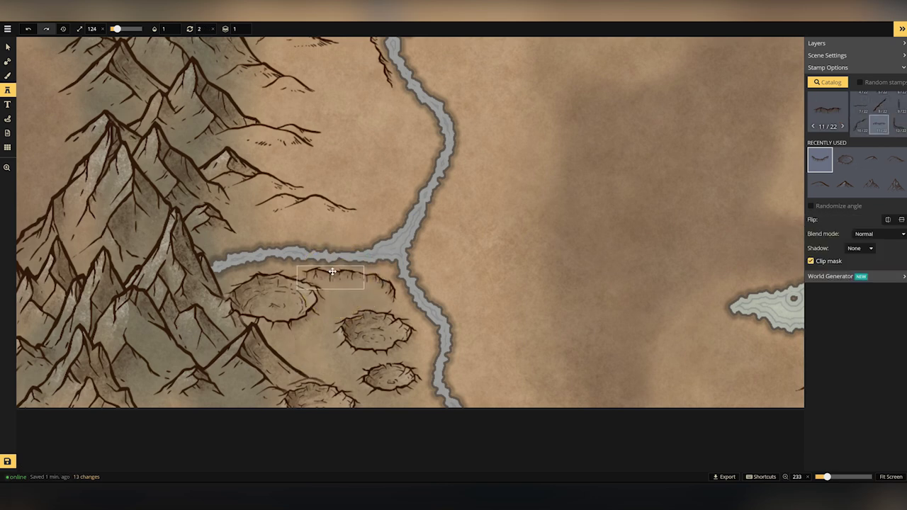
pyautogui.scroll(2, 901, 122)
pyautogui.click(897, 104)
pyautogui.click(283, 293)
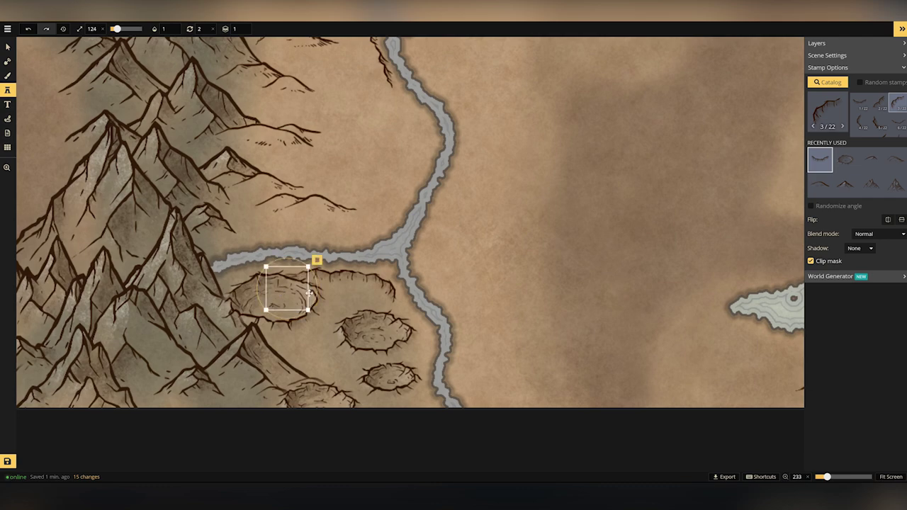
pyautogui.click(879, 103)
pyautogui.click(588, 227)
pyautogui.hotkey('ctrl', 'z')
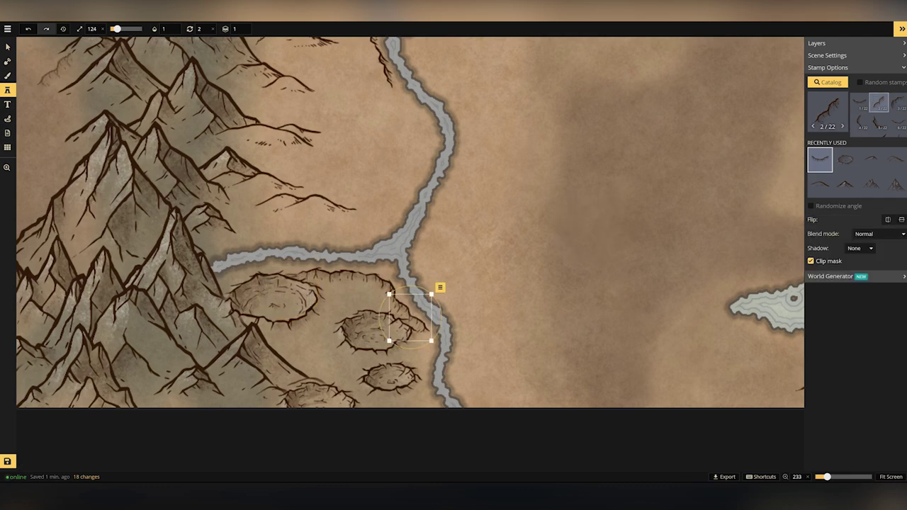
# Add two low hills west of the river between its tributaries, reusing the thirteen-variant Big Hills set at size 106
pyautogui.press('v')
pyautogui.scroll(-5, 569, 217)
pyautogui.moveTo(562, 170); pyautogui.dragTo(390, 304)
pyautogui.click(561, 307)
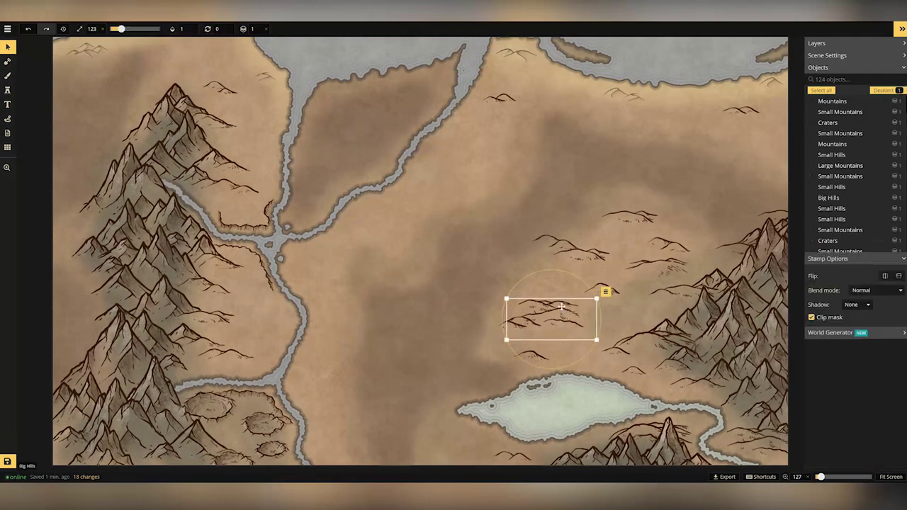
pyautogui.press('s')
pyautogui.click(246, 301)
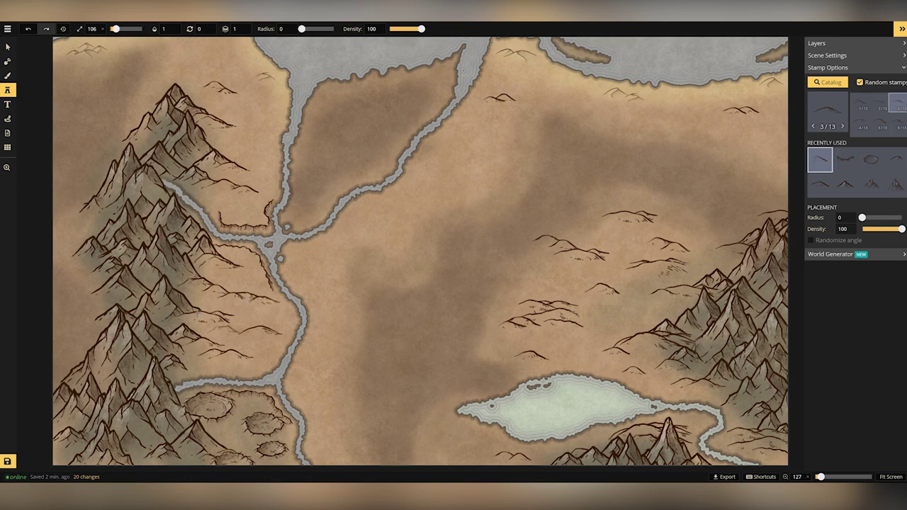
pyautogui.click(261, 331)
pyautogui.press('v')
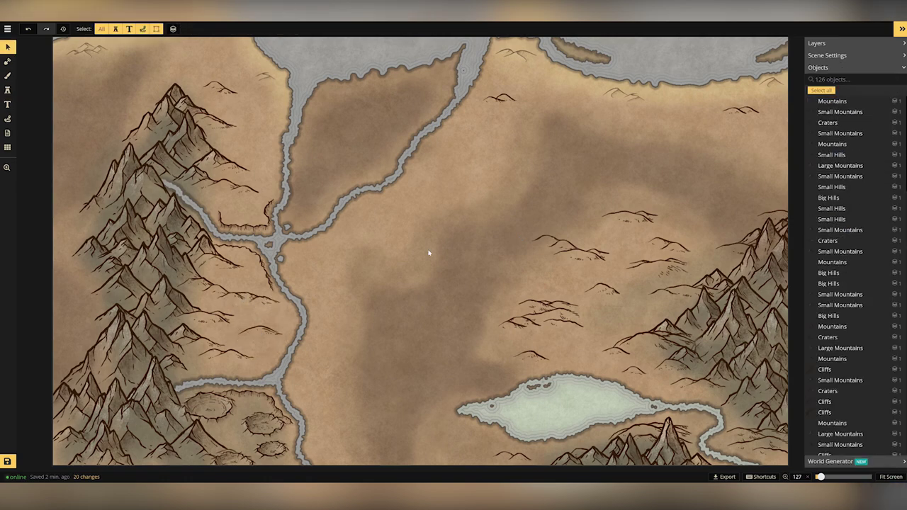
# Place castle variant 4 of the six-variant set on the eastern river branch and variant 6 on the northwestern peninsula
pyautogui.click(7, 91)
pyautogui.click(841, 113)
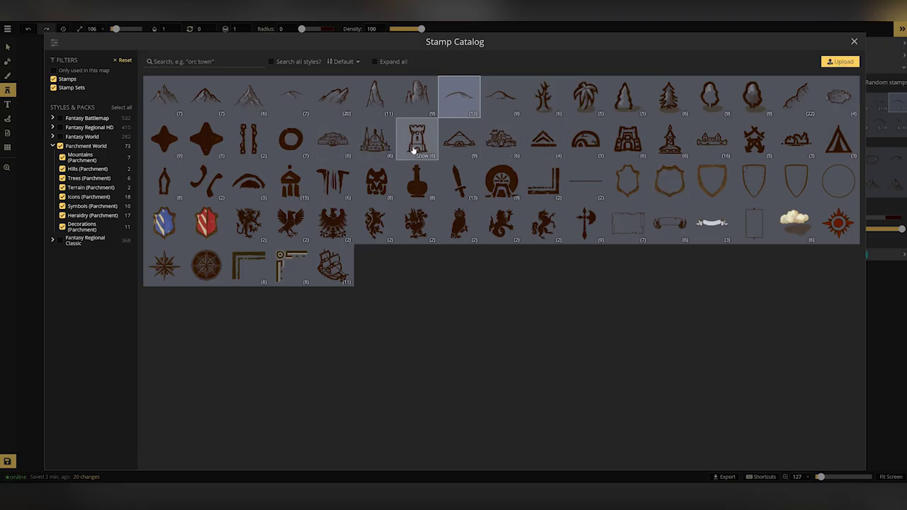
pyautogui.click(586, 139)
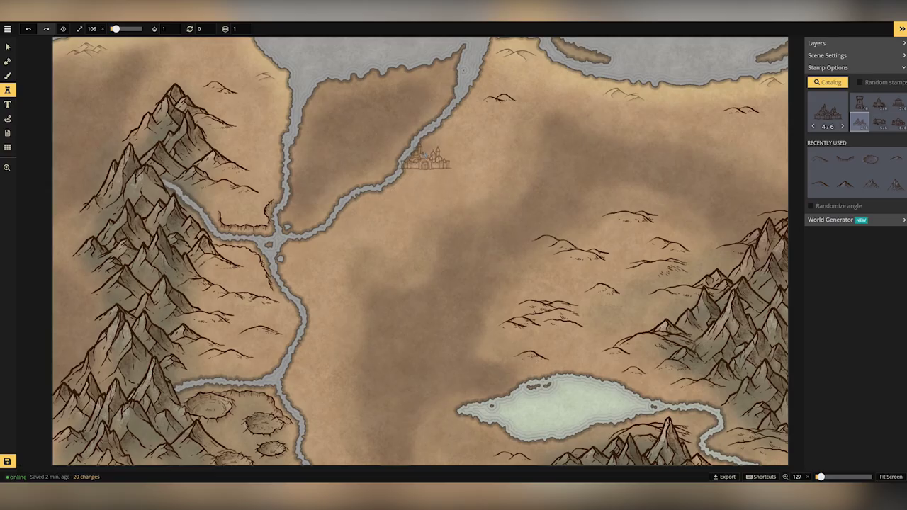
pyautogui.click(426, 157)
pyautogui.press('space')
pyautogui.moveTo(482, 215); pyautogui.dragTo(533, 363)
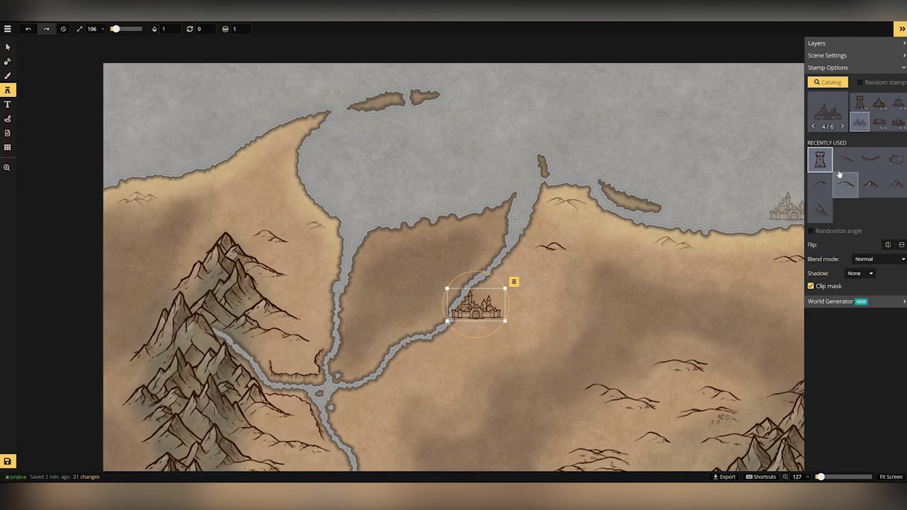
pyautogui.click(841, 176)
pyautogui.click(286, 179)
pyautogui.scroll(-3, 496, 212)
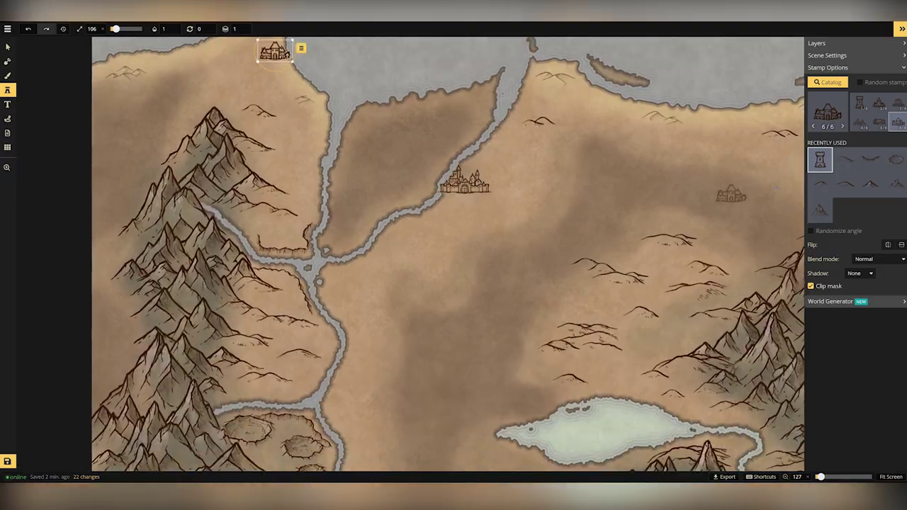
# Place a small house, variant 16 of the sixteen-variant building set, on the plain just west of the eastern hills
pyautogui.click(828, 111)
pyautogui.click(255, 195)
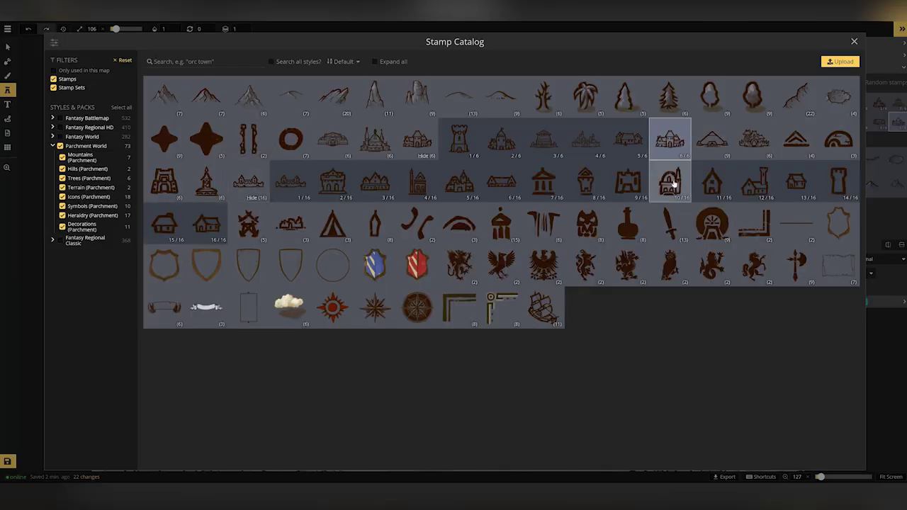
pyautogui.click(206, 221)
pyautogui.click(538, 258)
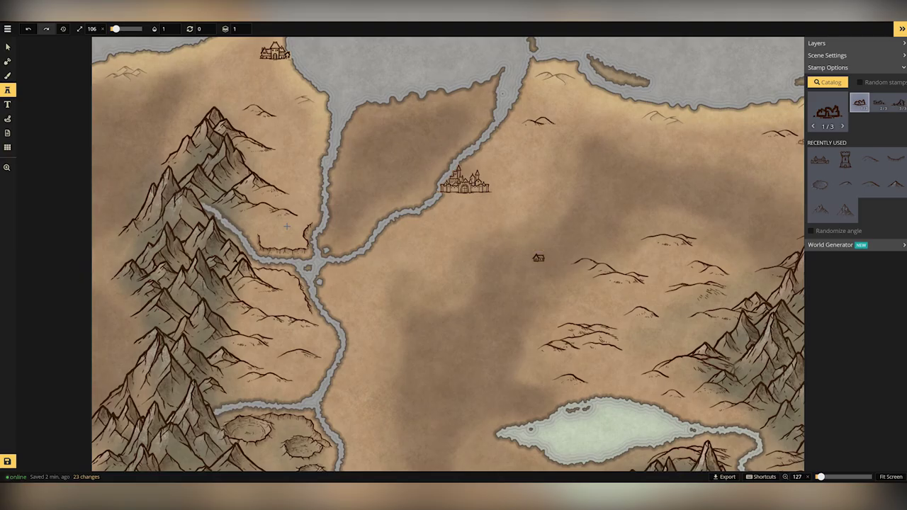
# Build a small cluster east of the river, above the lower junction, from variants 1, 3 and 2 of the three-variant building set
pyautogui.click(357, 354)
pyautogui.click(899, 103)
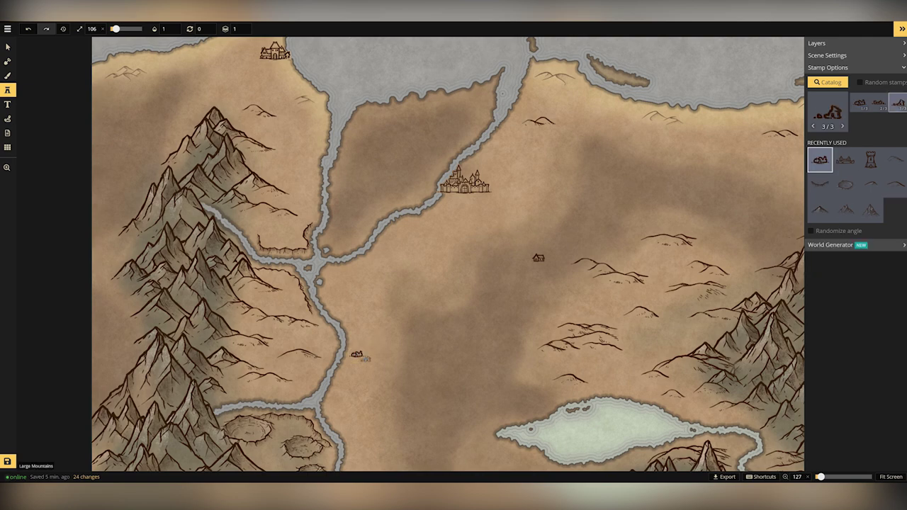
pyautogui.click(367, 360)
pyautogui.click(880, 104)
pyautogui.click(356, 363)
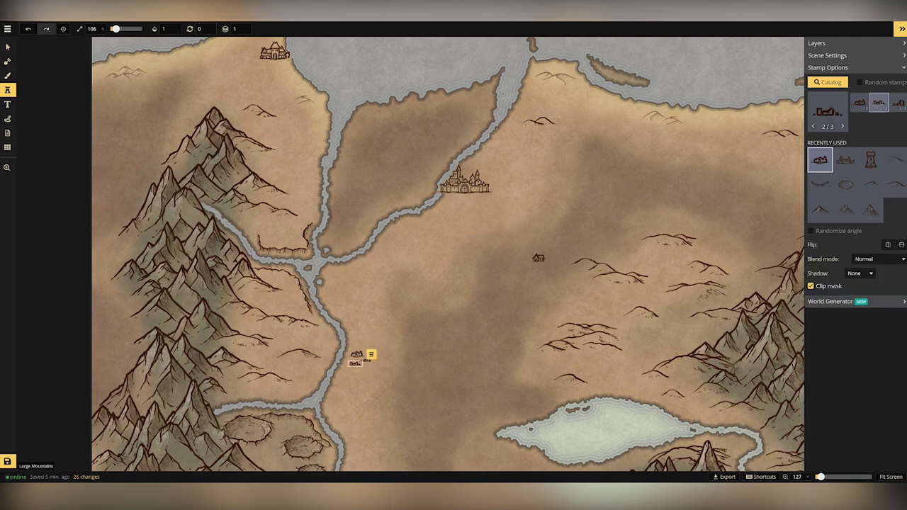
pyautogui.scroll(-2, 666, 334)
pyautogui.scroll(1, 546, 326)
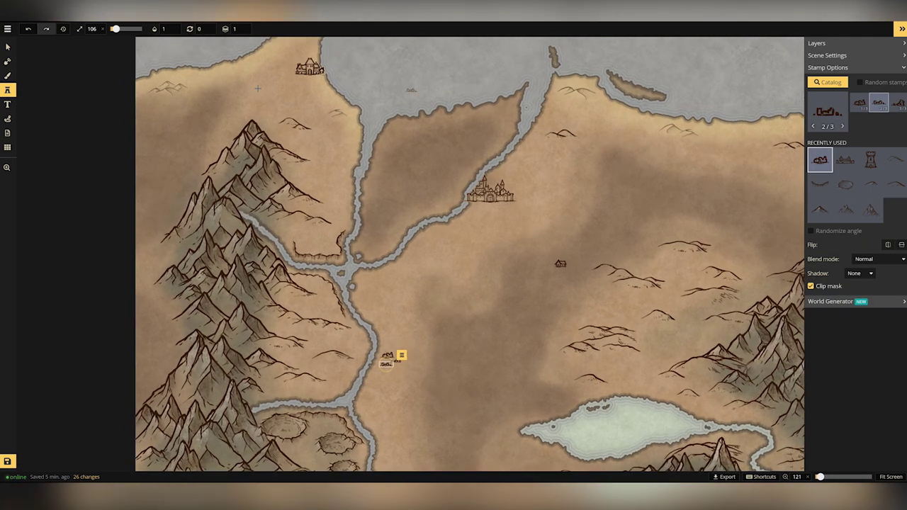
# Scatter single trees by the castle, above the riverside cluster and west of the river, using the random nine-variant shaded tree set at size 129
pyautogui.click(7, 76)
pyautogui.click(8, 90)
pyautogui.click(828, 83)
pyautogui.click(756, 99)
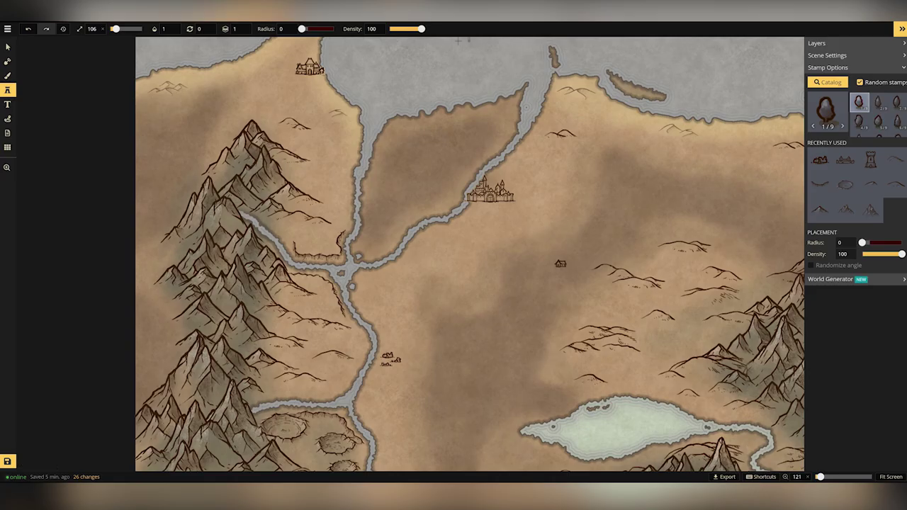
pyautogui.click(517, 172)
pyautogui.click(528, 192)
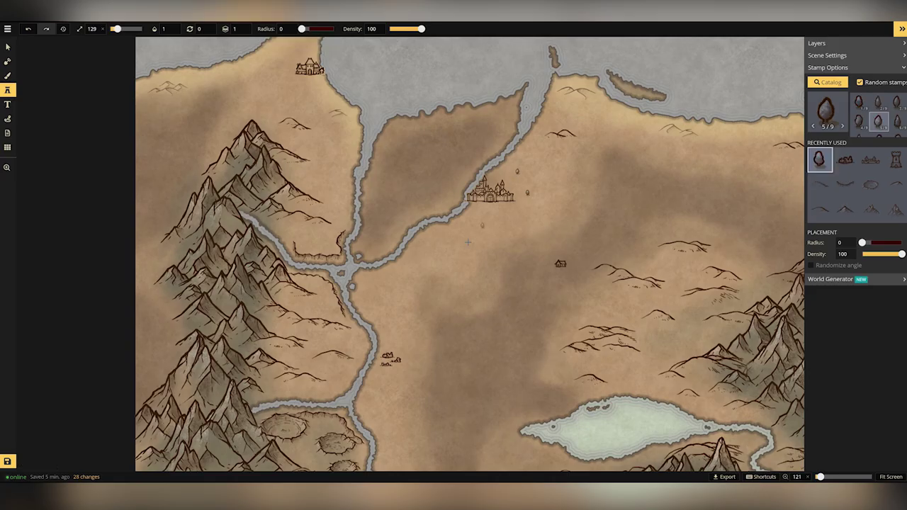
pyautogui.click(403, 317)
pyautogui.click(389, 323)
pyautogui.click(312, 186)
pyautogui.click(343, 130)
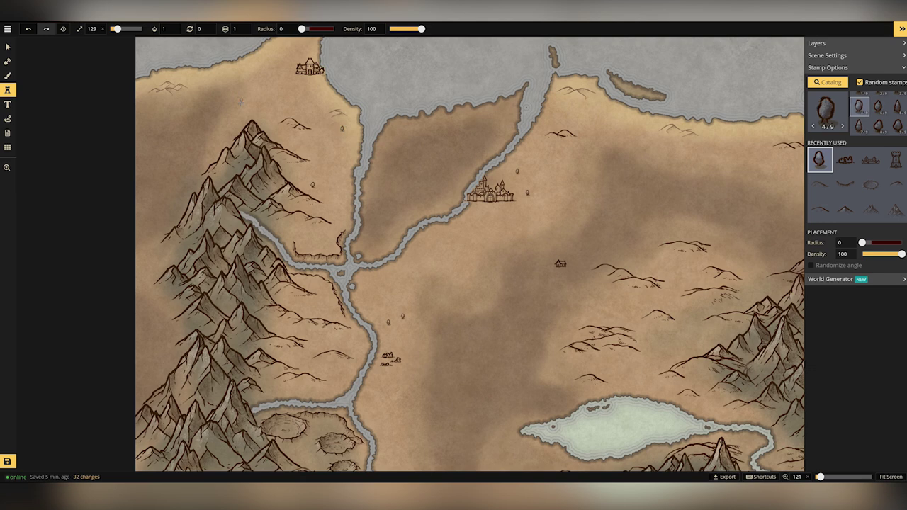
# Add single shaded trees around the northwestern peninsula town and the castle on the eastern river branch
pyautogui.click(291, 68)
pyautogui.click(301, 55)
pyautogui.click(508, 174)
pyautogui.click(514, 177)
pyautogui.click(473, 208)
# Scatter small groups of single shaded trees among the eastern hills
pyautogui.click(624, 312)
pyautogui.click(613, 310)
pyautogui.click(611, 300)
pyautogui.click(604, 301)
pyautogui.click(600, 293)
pyautogui.click(685, 270)
pyautogui.click(694, 264)
pyautogui.click(697, 270)
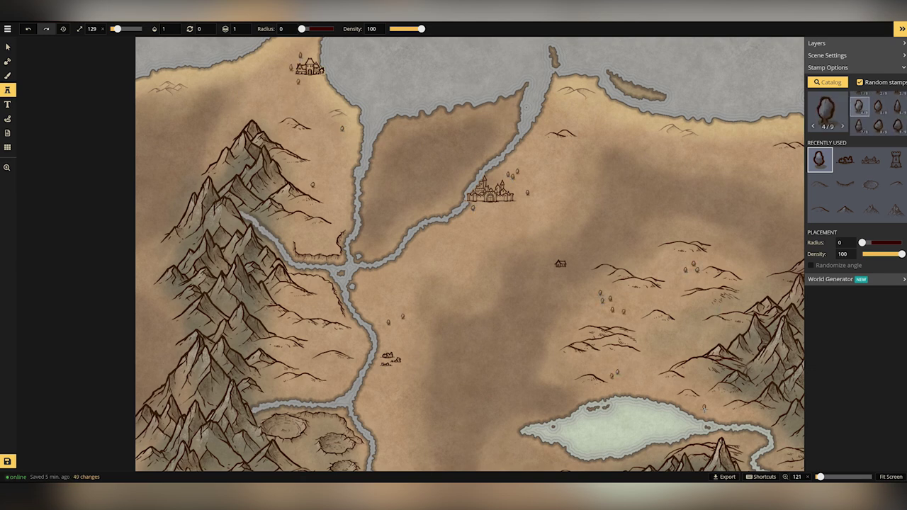
# Scatter single trees around the lake, beside the southeastern mountains and along the foothills of the eastern range
pyautogui.click(631, 462)
pyautogui.click(637, 464)
pyautogui.click(660, 448)
pyautogui.click(665, 447)
pyautogui.click(608, 404)
pyautogui.click(591, 406)
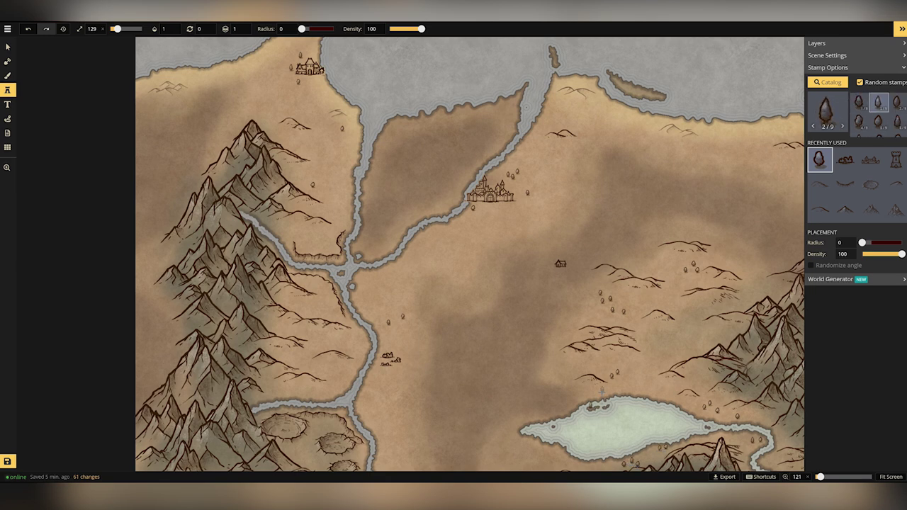
pyautogui.moveTo(697, 347); pyautogui.dragTo(683, 333)
pyautogui.moveTo(730, 275); pyautogui.dragTo(417, 321)
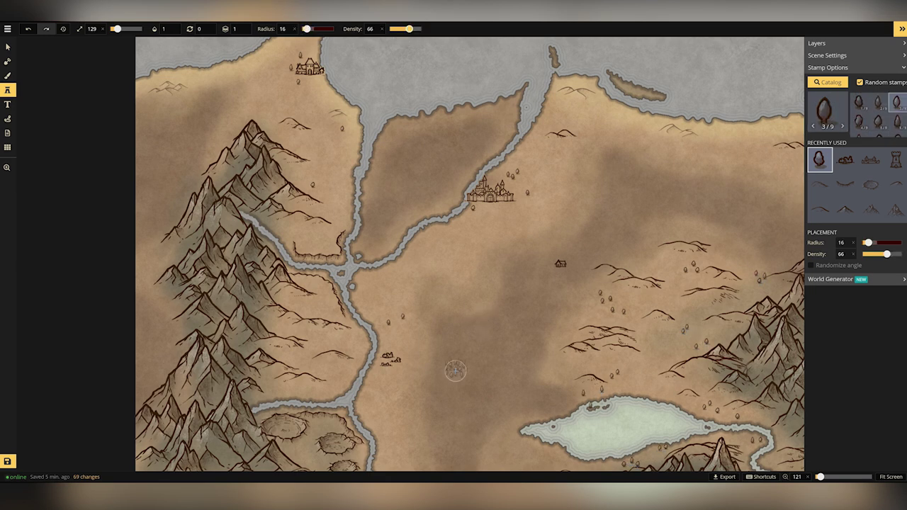
# Fill the dark terrain in the centre, northeast, river delta and far west with dense forest at radius 23 and density 66
pyautogui.click(477, 345)
pyautogui.hotkey('ctrl', 'z')
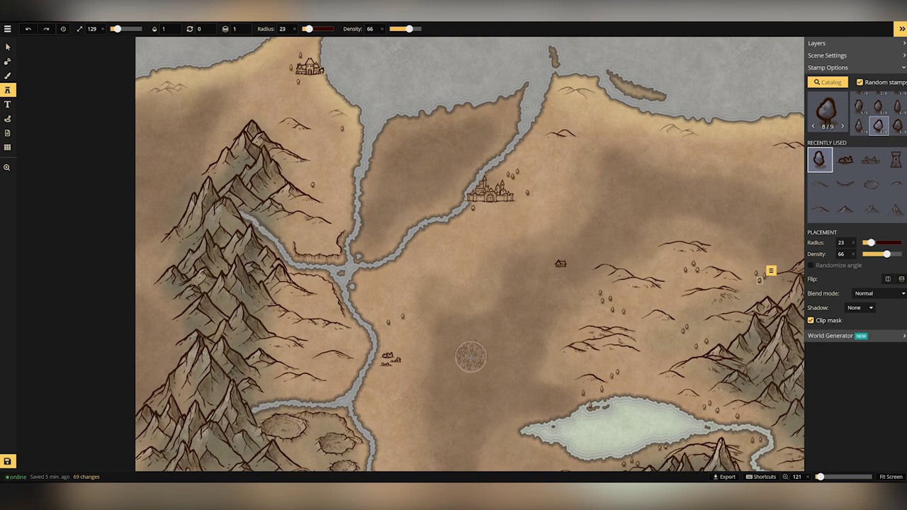
pyautogui.moveTo(457, 346)
pyautogui.mouseDown()
pyautogui.moveTo(462, 464)
pyautogui.moveTo(506, 348)
pyautogui.moveTo(543, 284)
pyautogui.mouseUp()
pyautogui.moveTo(585, 249)
pyautogui.mouseDown()
pyautogui.moveTo(602, 210)
pyautogui.moveTo(700, 196)
pyautogui.moveTo(787, 223)
pyautogui.moveTo(738, 238)
pyautogui.moveTo(617, 227)
pyautogui.moveTo(599, 238)
pyautogui.mouseUp()
pyautogui.moveTo(476, 124)
pyautogui.mouseDown()
pyautogui.moveTo(404, 153)
pyautogui.moveTo(372, 234)
pyautogui.moveTo(460, 142)
pyautogui.moveTo(428, 156)
pyautogui.mouseUp()
pyautogui.moveTo(141, 156)
pyautogui.mouseDown()
pyautogui.moveTo(185, 151)
pyautogui.moveTo(154, 208)
pyautogui.moveTo(156, 174)
pyautogui.moveTo(116, 247)
pyautogui.moveTo(147, 363)
pyautogui.moveTo(103, 404)
pyautogui.mouseUp()
# Loosen the edges of the central and northeastern forests with sparser trees, using density 39 and then 45
pyautogui.moveTo(409, 29); pyautogui.dragTo(400, 29)
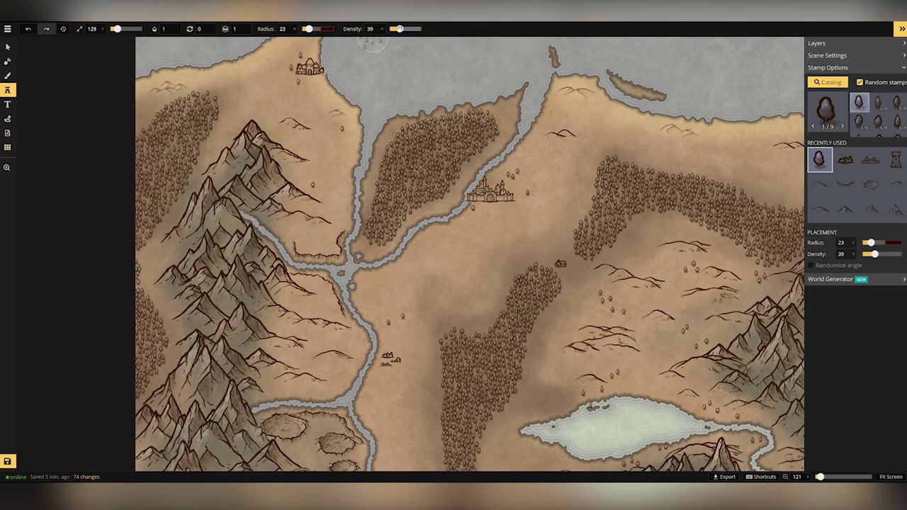
pyautogui.moveTo(444, 344); pyautogui.dragTo(445, 456)
pyautogui.moveTo(400, 29); pyautogui.dragTo(403, 30)
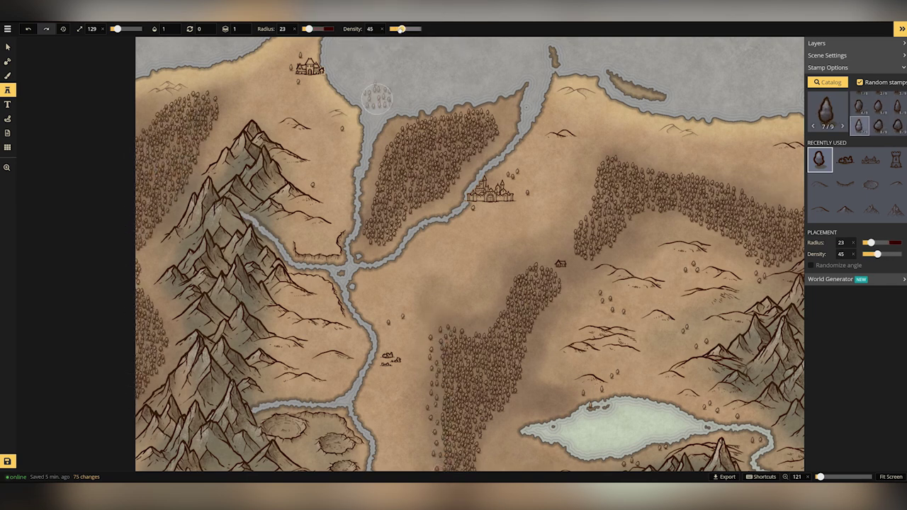
pyautogui.moveTo(443, 341)
pyautogui.mouseDown()
pyautogui.moveTo(440, 474)
pyautogui.moveTo(445, 375)
pyautogui.moveTo(538, 254)
pyautogui.moveTo(580, 251)
pyautogui.moveTo(559, 274)
pyautogui.moveTo(566, 227)
pyautogui.moveTo(602, 187)
pyautogui.moveTo(625, 171)
pyautogui.moveTo(764, 212)
pyautogui.moveTo(749, 251)
pyautogui.moveTo(699, 221)
pyautogui.moveTo(636, 219)
pyautogui.moveTo(607, 245)
pyautogui.moveTo(532, 330)
pyautogui.moveTo(523, 382)
pyautogui.moveTo(561, 398)
pyautogui.moveTo(494, 408)
pyautogui.moveTo(485, 455)
pyautogui.moveTo(557, 464)
pyautogui.mouseUp()
pyautogui.moveTo(509, 447)
pyautogui.mouseDown()
pyautogui.moveTo(512, 420)
pyautogui.moveTo(527, 406)
pyautogui.mouseUp()
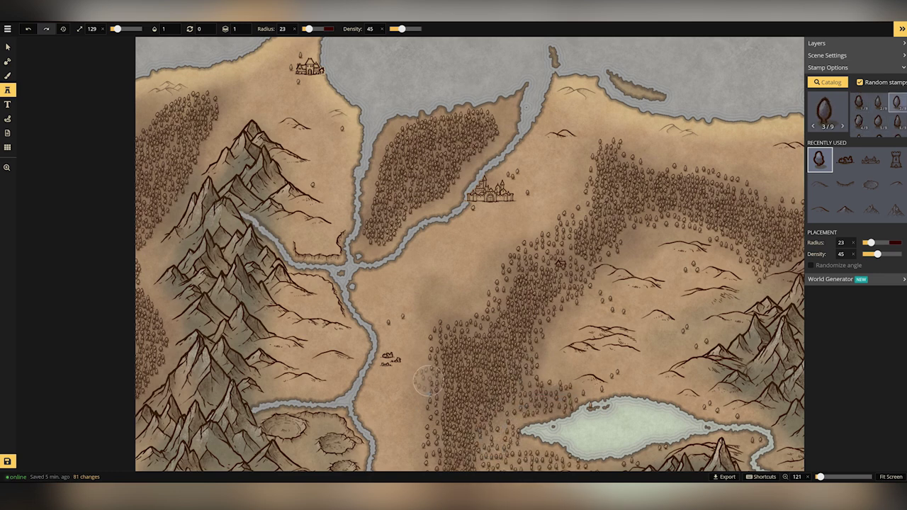
# Extend the density-45 tree fringe along the southwestern side of the central forest and around the delta and western forests
pyautogui.moveTo(426, 380)
pyautogui.mouseDown()
pyautogui.moveTo(416, 417)
pyautogui.moveTo(419, 464)
pyautogui.mouseUp()
pyautogui.moveTo(374, 242)
pyautogui.mouseDown()
pyautogui.moveTo(390, 155)
pyautogui.moveTo(418, 134)
pyautogui.moveTo(513, 105)
pyautogui.moveTo(438, 202)
pyautogui.moveTo(379, 243)
pyautogui.mouseUp()
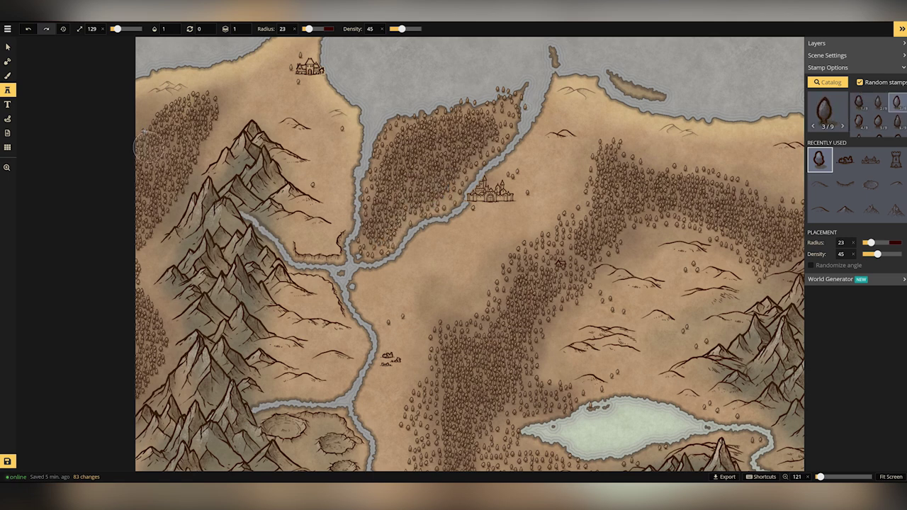
pyautogui.moveTo(227, 94); pyautogui.dragTo(140, 241)
pyautogui.moveTo(140, 282)
pyautogui.mouseDown()
pyautogui.moveTo(156, 311)
pyautogui.moveTo(151, 370)
pyautogui.moveTo(110, 409)
pyautogui.mouseUp()
# Scatter outlying trees at density 30 around the central and northeastern forests and near the river junction
pyautogui.moveTo(402, 29); pyautogui.dragTo(396, 29)
pyautogui.moveTo(438, 324); pyautogui.dragTo(396, 423)
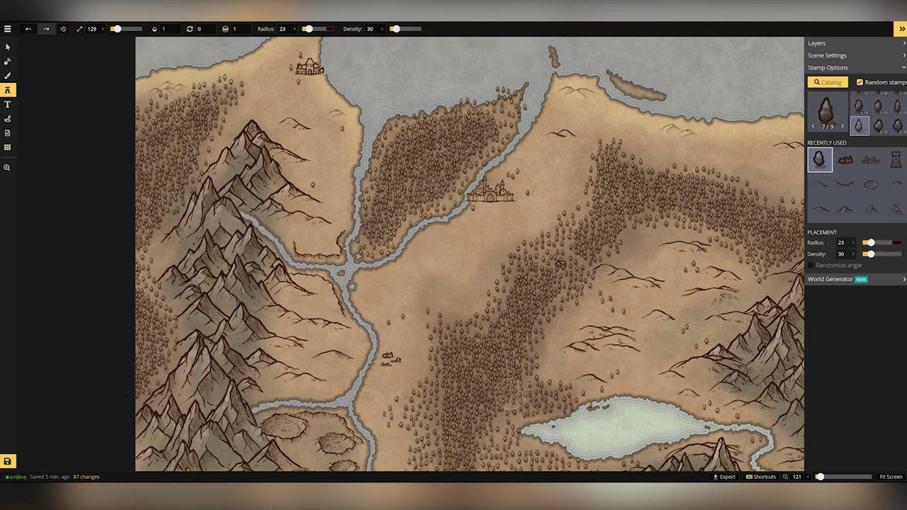
pyautogui.moveTo(540, 375)
pyautogui.mouseDown()
pyautogui.moveTo(543, 334)
pyautogui.moveTo(503, 265)
pyautogui.moveTo(591, 215)
pyautogui.moveTo(594, 141)
pyautogui.moveTo(691, 186)
pyautogui.moveTo(769, 183)
pyautogui.moveTo(790, 219)
pyautogui.moveTo(623, 232)
pyautogui.mouseUp()
pyautogui.click(634, 376)
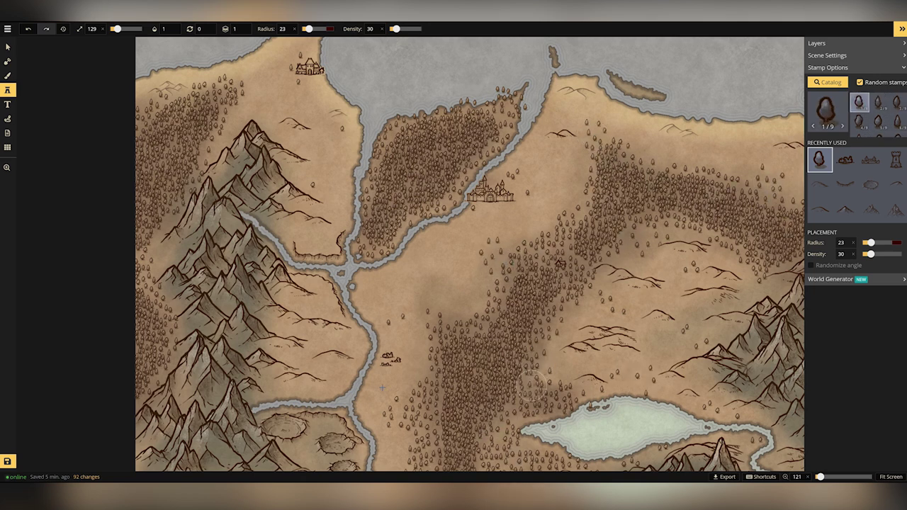
pyautogui.click(368, 292)
pyautogui.moveTo(308, 233)
pyautogui.mouseDown()
pyautogui.moveTo(251, 107)
pyautogui.moveTo(148, 118)
pyautogui.moveTo(149, 270)
pyautogui.moveTo(187, 320)
pyautogui.mouseUp()
# Delete the stray trees overlapping the western mountains and those near the cliffs above the western tributary
pyautogui.click(8, 47)
pyautogui.click(196, 180)
pyautogui.click(198, 176)
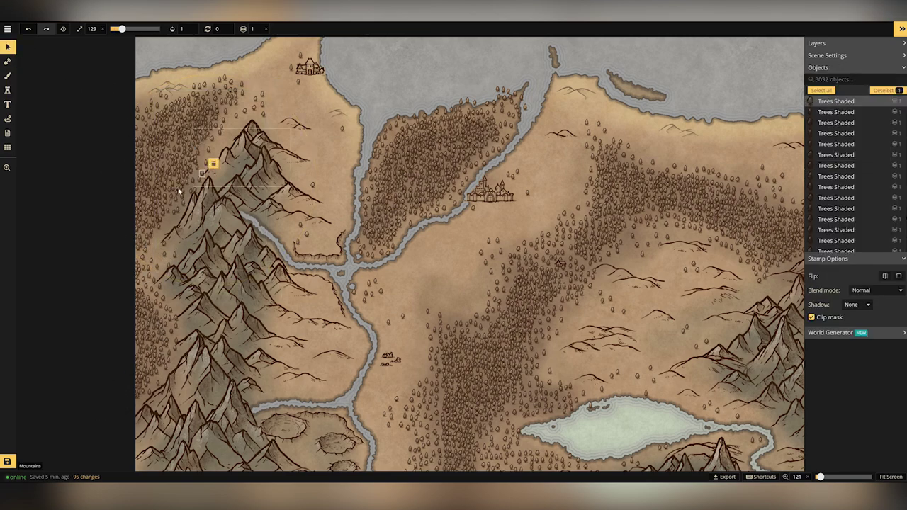
pyautogui.press('Delete')
pyautogui.click(171, 263)
pyautogui.press('Delete')
pyautogui.click(177, 329)
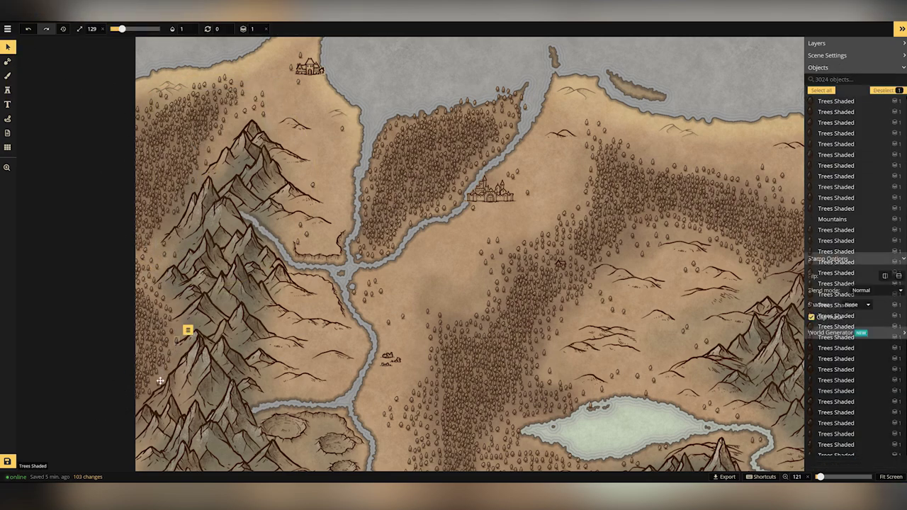
pyautogui.press('Delete')
pyautogui.click(300, 243)
pyautogui.press('Delete')
# Delete the trees that spill into the sea along the delta forest's northern coast
pyautogui.click(457, 106)
pyautogui.press('Delete')
pyautogui.click(467, 102)
pyautogui.press('Delete')
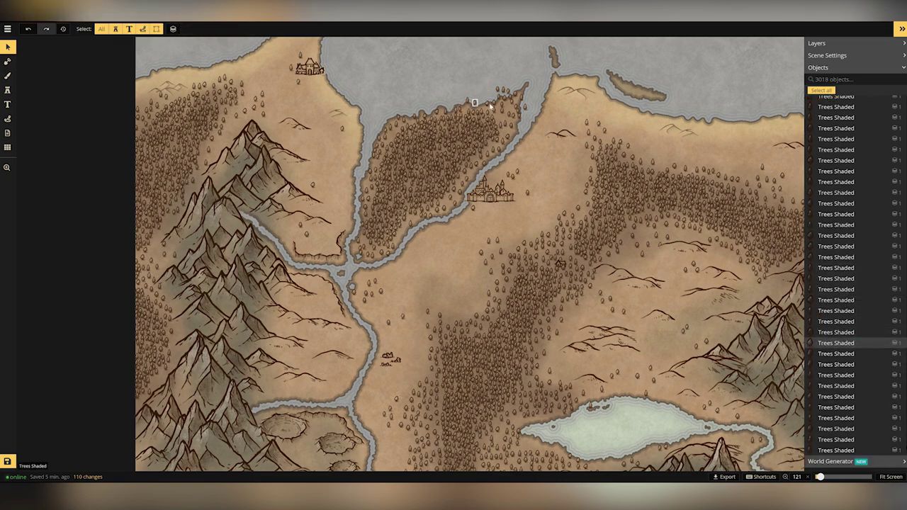
pyautogui.click(499, 92)
pyautogui.press('Delete')
pyautogui.click(507, 92)
pyautogui.press('Delete')
pyautogui.click(518, 95)
pyautogui.press('Delete')
pyautogui.press('Delete')
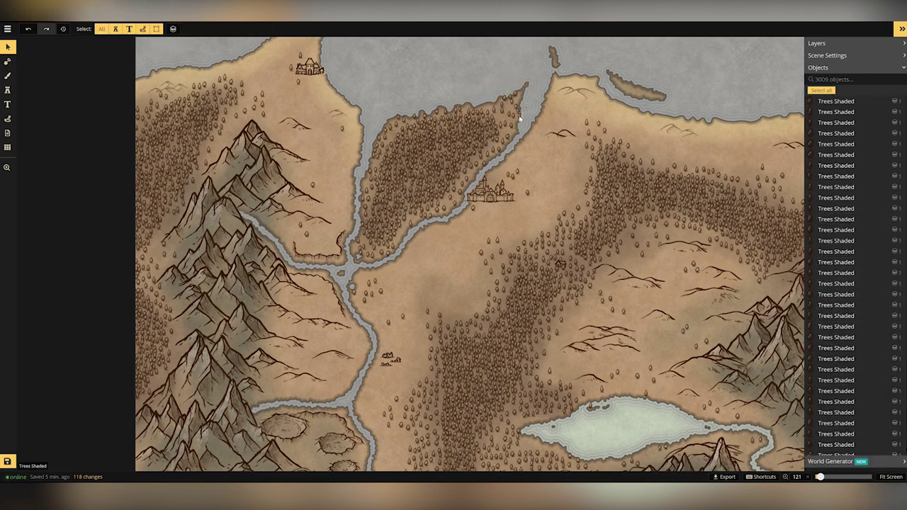
# Delete stray trees overlapping the eastern river branch, the eastern hills and the lake's northern shore
pyautogui.moveTo(409, 230); pyautogui.dragTo(375, 265)
pyautogui.press('Delete')
pyautogui.click(751, 265)
pyautogui.press('Delete')
pyautogui.click(671, 239)
pyautogui.press('Delete')
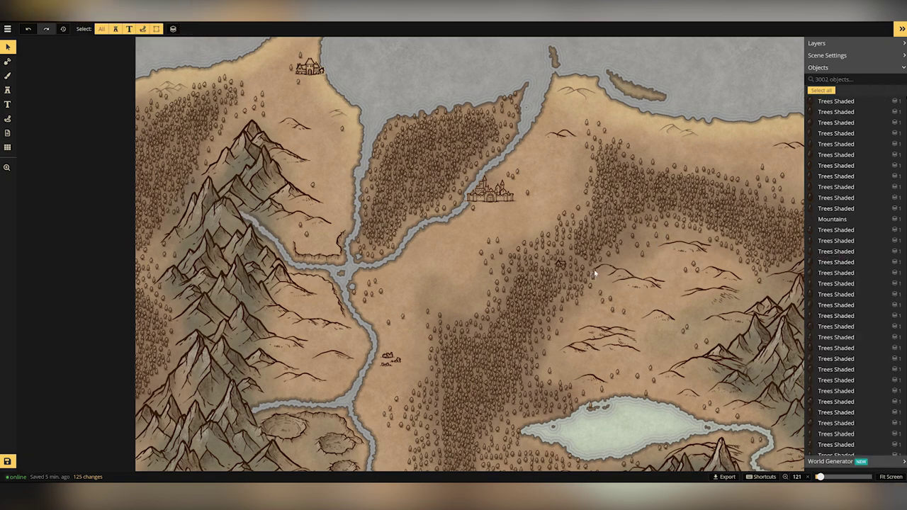
pyautogui.click(573, 410)
pyautogui.press('Delete')
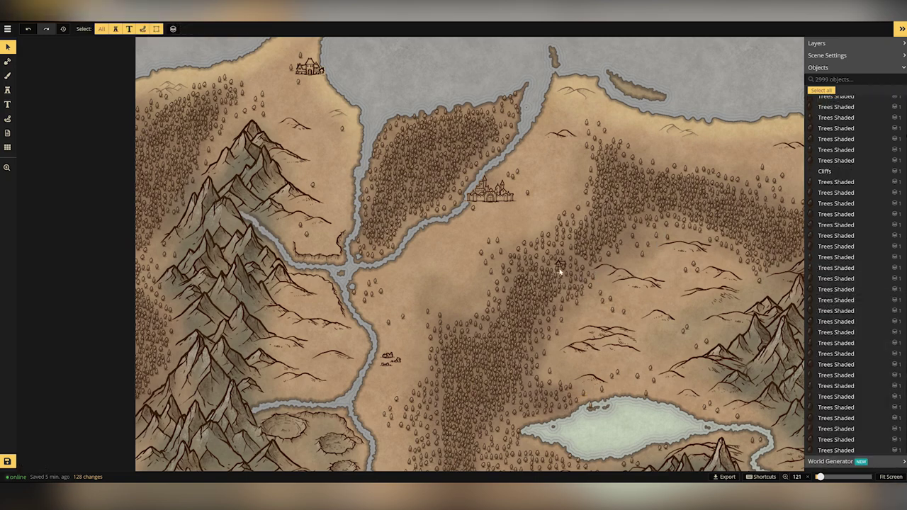
# Clear the trees covering and crowding the small house in the central forest
pyautogui.click(563, 262)
pyautogui.press('Delete')
pyautogui.click(557, 277)
pyautogui.press('Delete')
pyautogui.click(542, 295)
pyautogui.press('Delete')
pyautogui.click(565, 263)
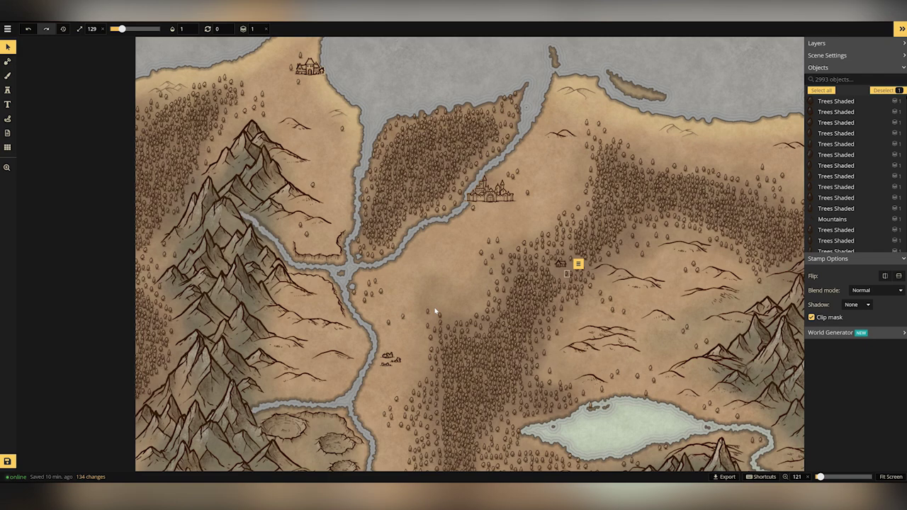
pyautogui.press('Delete')
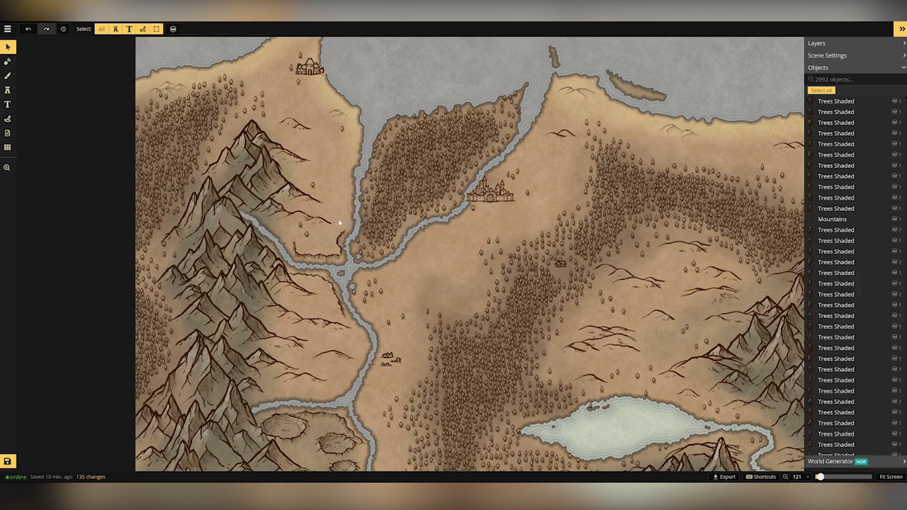
# Choose the dark lined texture for the brush and switch painting to the background layer
pyautogui.scroll(-2, 481, 314)
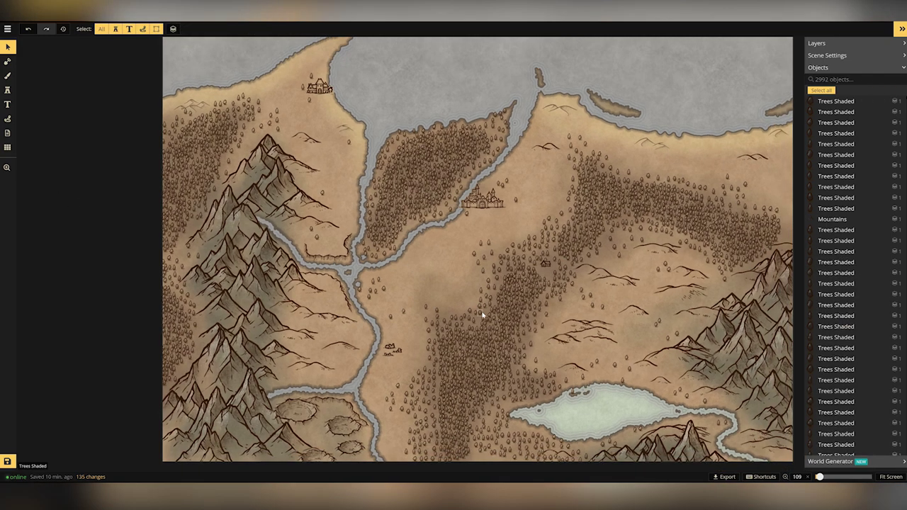
pyautogui.click(7, 76)
pyautogui.click(835, 122)
pyautogui.click(851, 184)
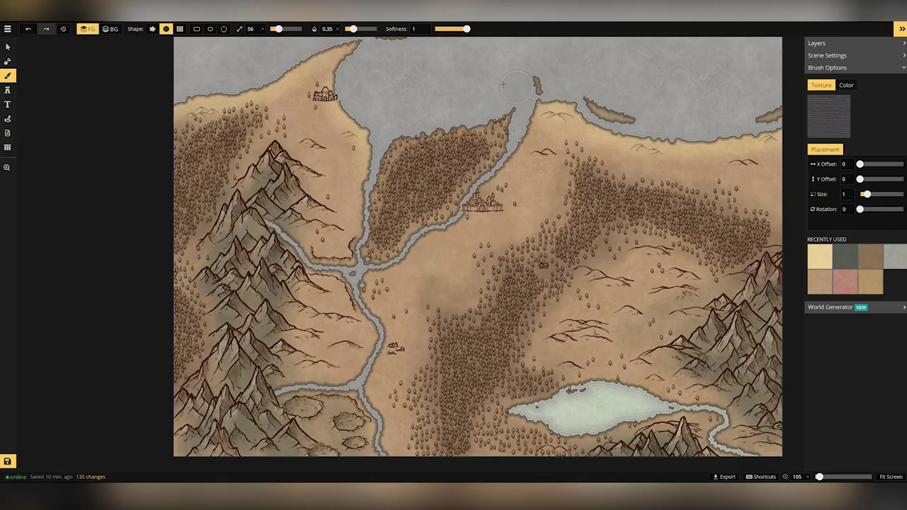
pyautogui.click(110, 29)
pyautogui.moveTo(890, 146); pyautogui.dragTo(875, 147)
pyautogui.click(864, 127)
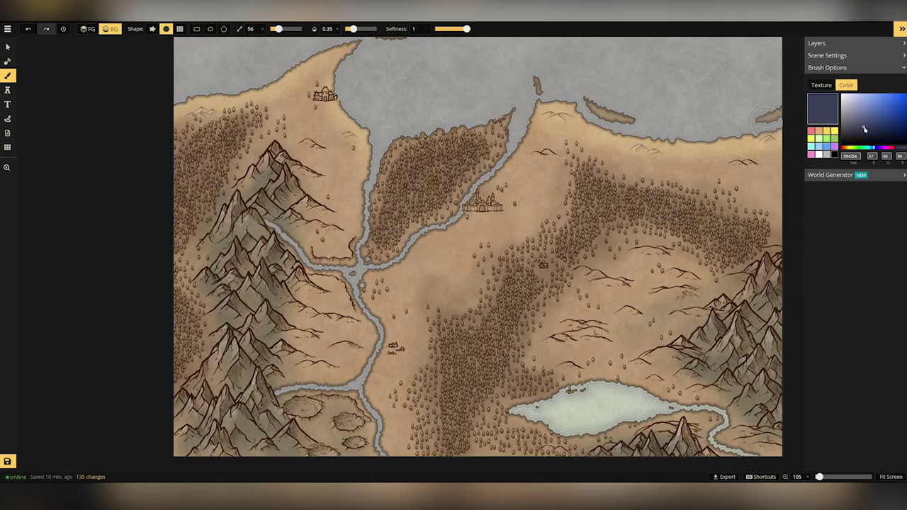
pyautogui.click(822, 85)
# Undo the last sea stroke and shade the sea with the dark lined texture, using a size 80 brush at 0.51 opacity
pyautogui.hotkey('ctrl', 'z')
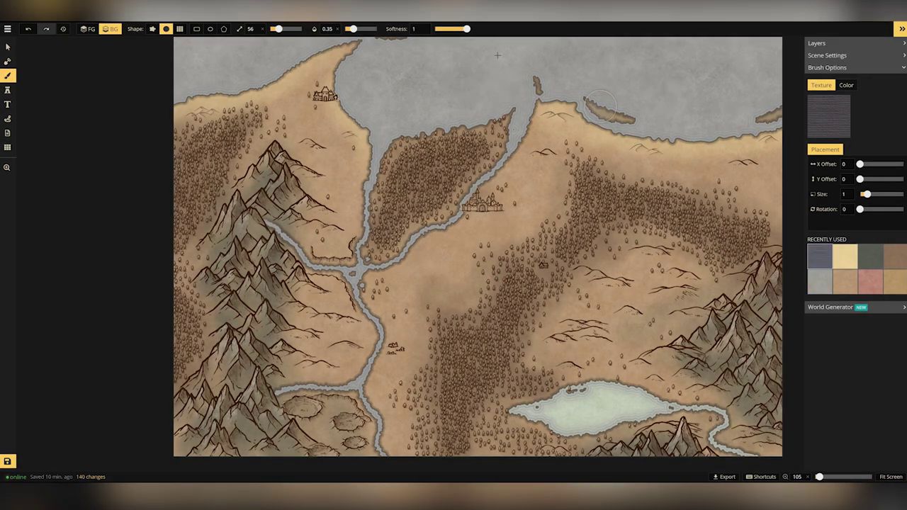
pyautogui.moveTo(783, 379); pyautogui.dragTo(662, 390)
pyautogui.scroll(-1, 655, 390)
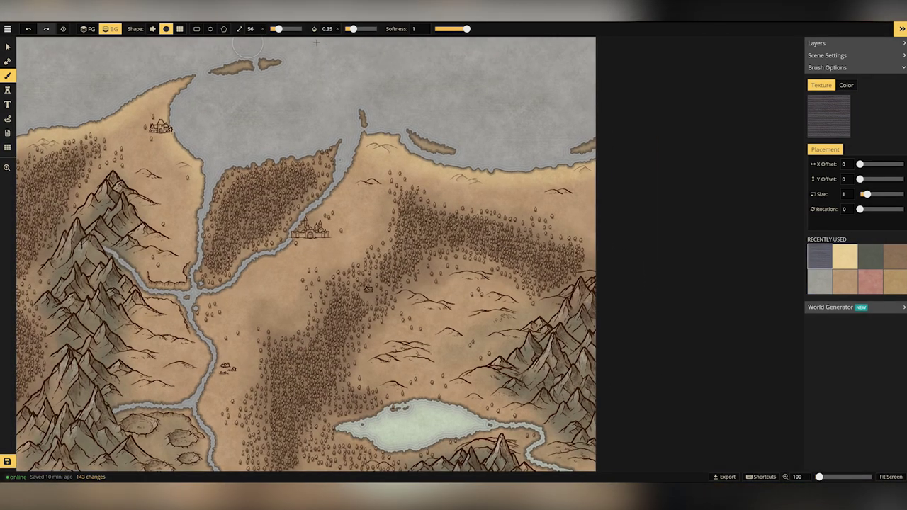
pyautogui.click(359, 29)
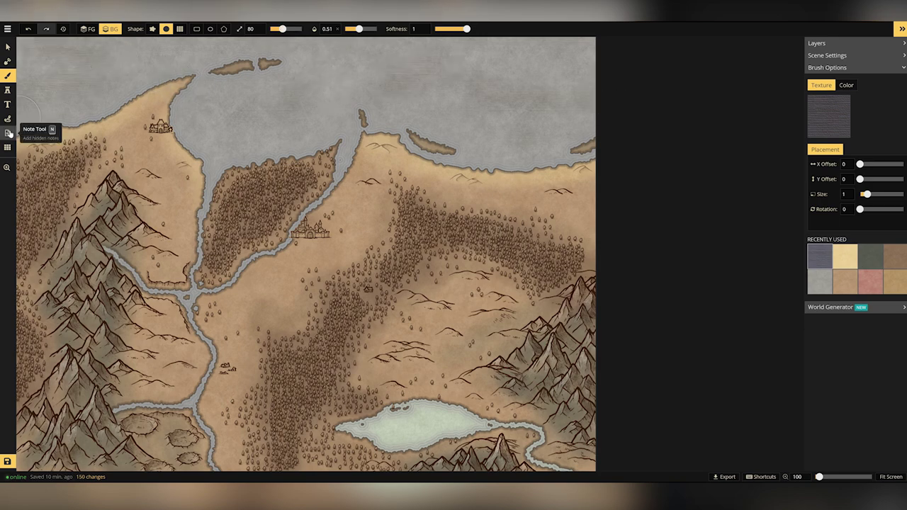
# Try the plain slate-blue texture for the brush on the foreground layer
pyautogui.click(829, 115)
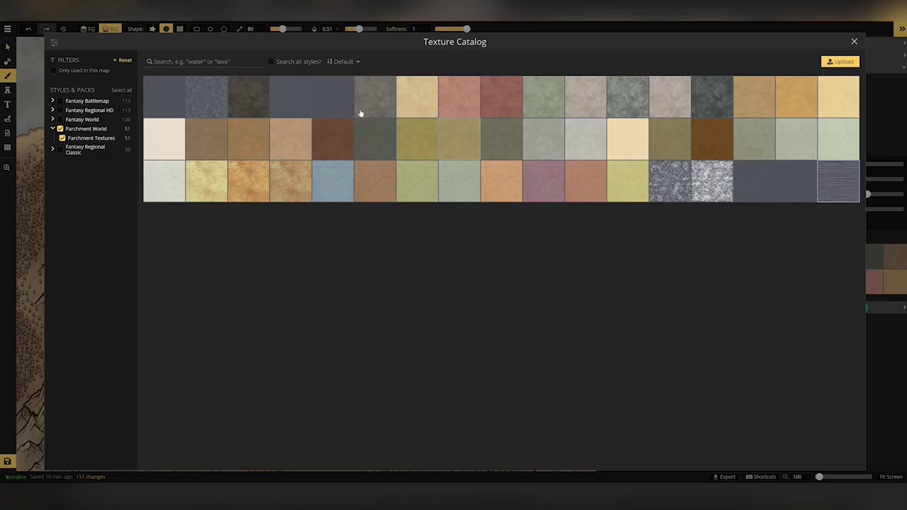
pyautogui.click(344, 90)
pyautogui.click(87, 29)
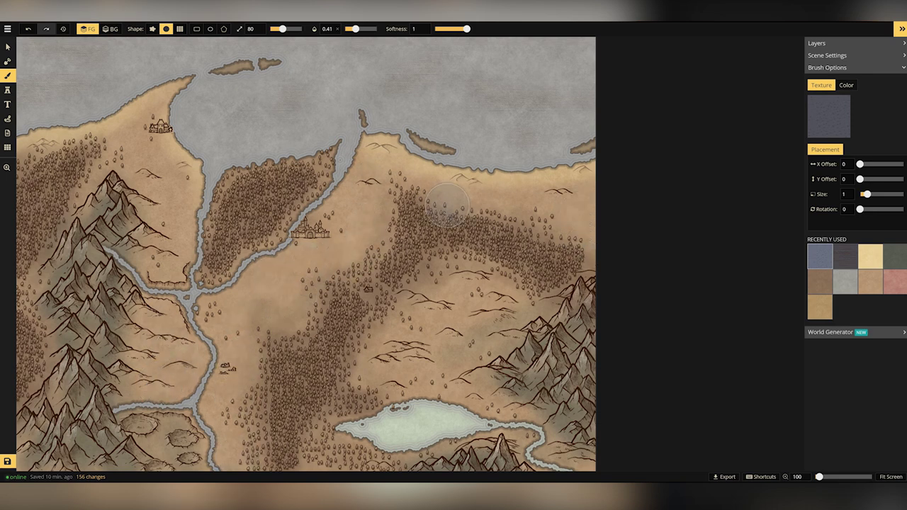
# Switch painting back to the background layer and brush the dark lined texture across the lake at 0.41 opacity
pyautogui.click(110, 30)
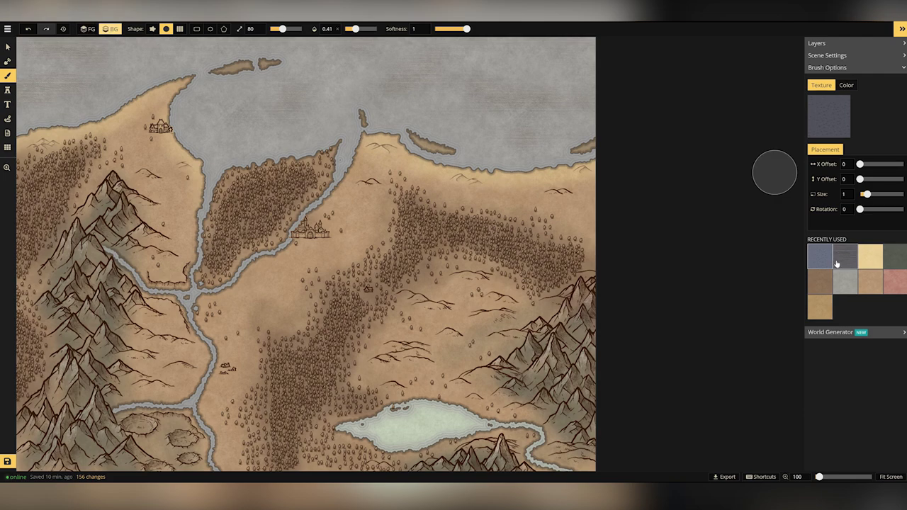
pyautogui.click(841, 262)
pyautogui.moveTo(386, 424)
pyautogui.mouseDown()
pyautogui.moveTo(444, 425)
pyautogui.moveTo(466, 423)
pyautogui.mouseUp()
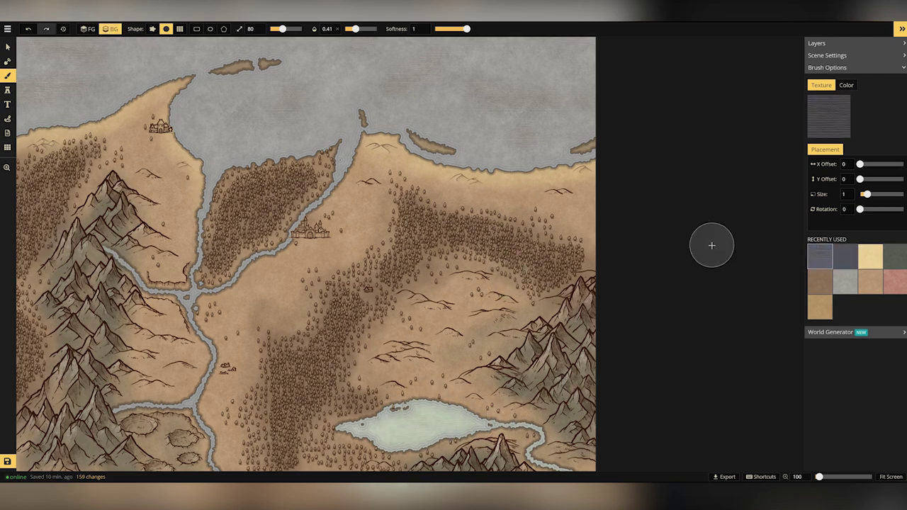
# Place a scroll banner stamp at size 80 just below the city on the eastern river branch
pyautogui.click(8, 90)
pyautogui.click(826, 121)
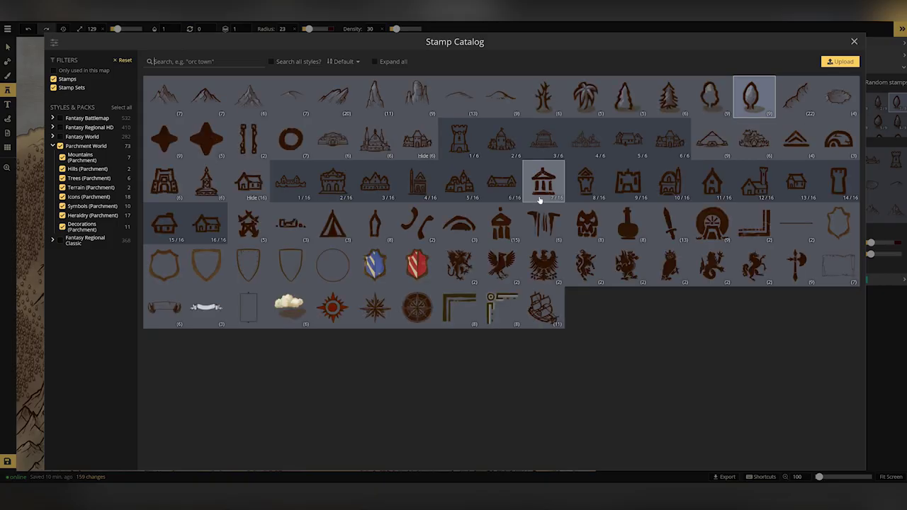
pyautogui.click(174, 312)
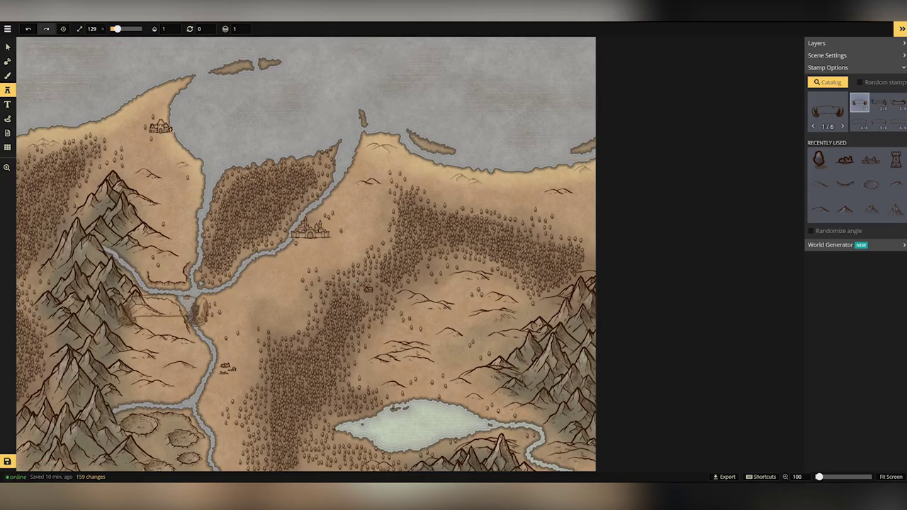
pyautogui.click(310, 247)
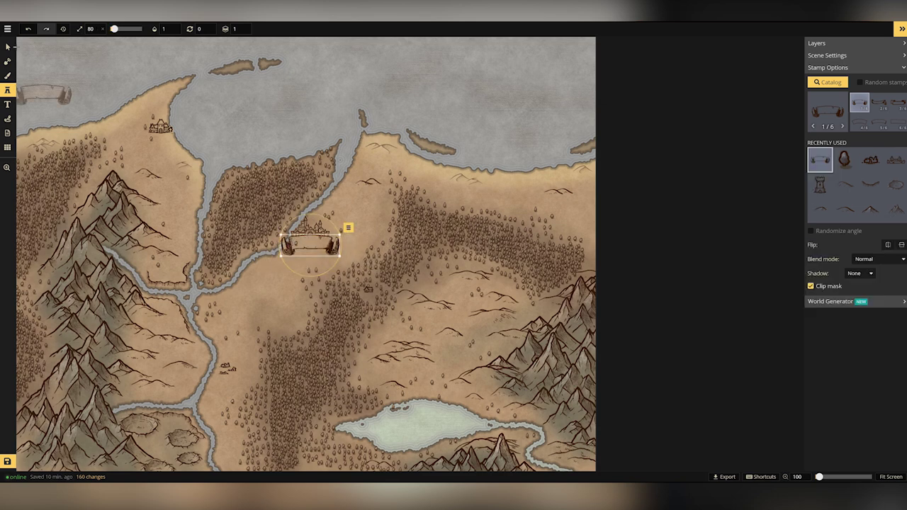
pyautogui.click(7, 47)
pyautogui.click(132, 160)
# Add the text "Valorfall" in the northern bay and set it in a calligraphic font
pyautogui.click(8, 105)
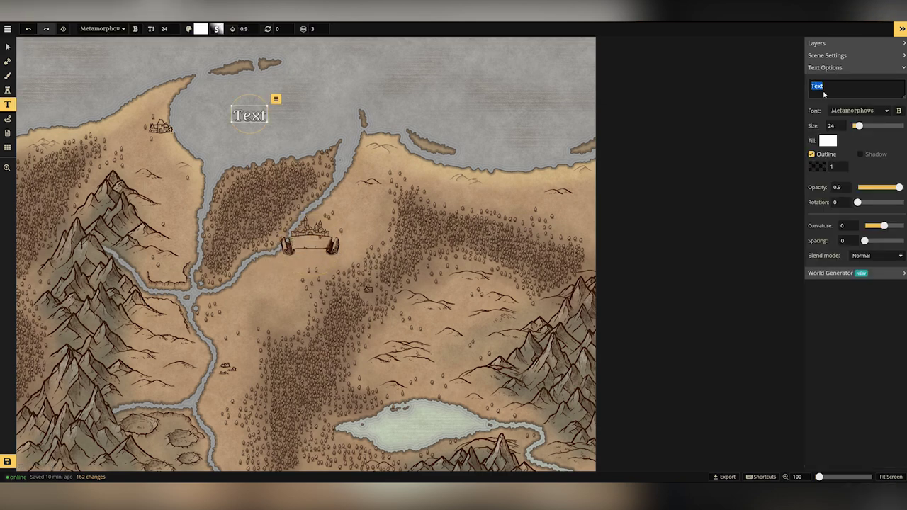
pyautogui.write('Valorfall')
pyautogui.click(851, 113)
pyautogui.scroll(-4, 856, 167)
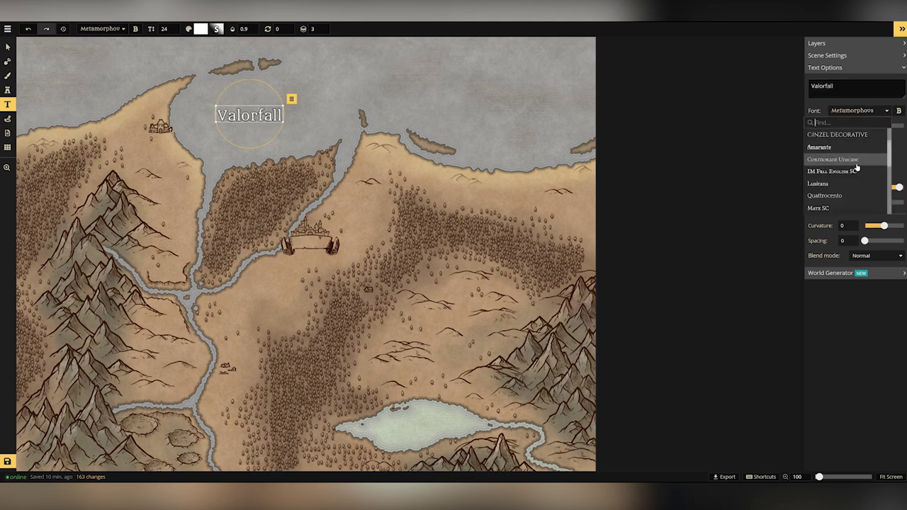
pyautogui.click(846, 150)
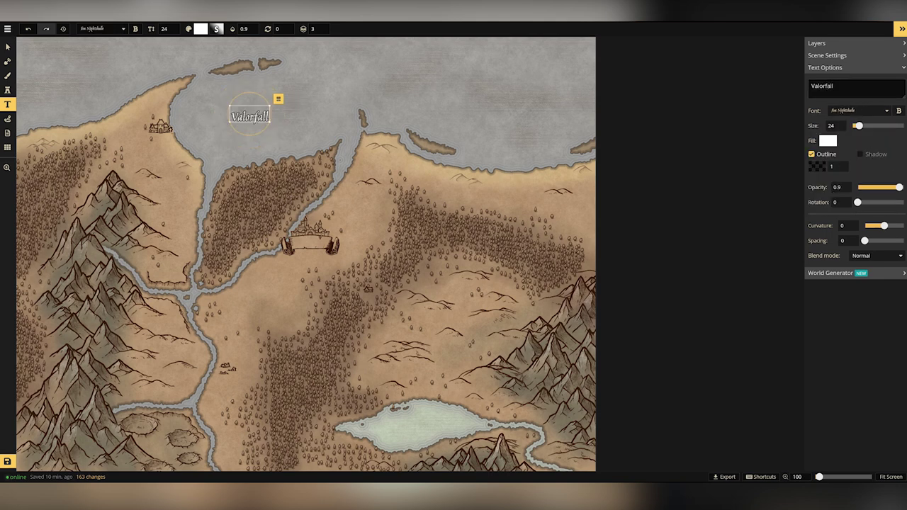
# Style the Valorfall text with a black fill, no outline and a shadow
pyautogui.click(828, 141)
pyautogui.moveTo(771, 136); pyautogui.dragTo(705, 178)
pyautogui.click(704, 178)
pyautogui.click(813, 155)
pyautogui.click(899, 110)
pyautogui.hotkey('ctrl', 'b')
pyautogui.click(861, 154)
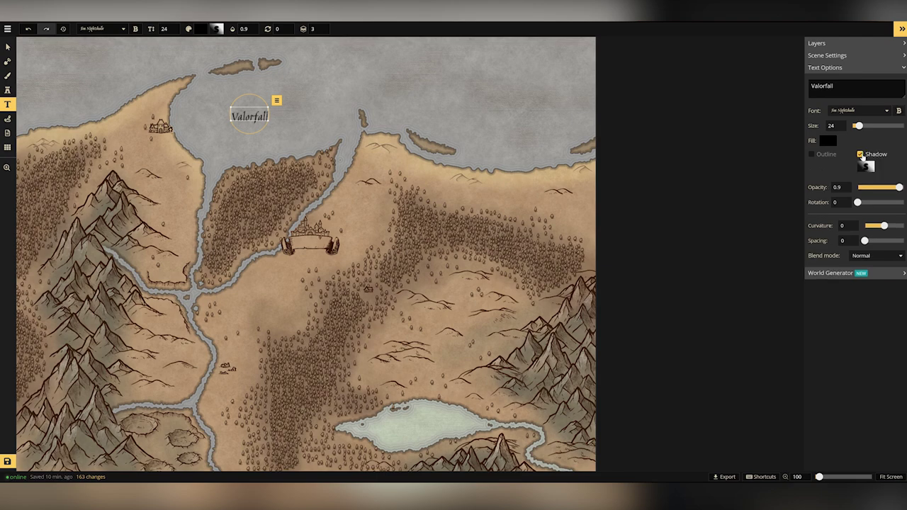
# Move the Valorfall text onto the scroll banner below the river city and center it there
pyautogui.click(7, 48)
pyautogui.moveTo(250, 116); pyautogui.dragTo(266, 257)
pyautogui.scroll(3, 291, 261)
pyautogui.click(286, 246)
pyautogui.moveTo(321, 234); pyautogui.dragTo(327, 234)
pyautogui.click(326, 234)
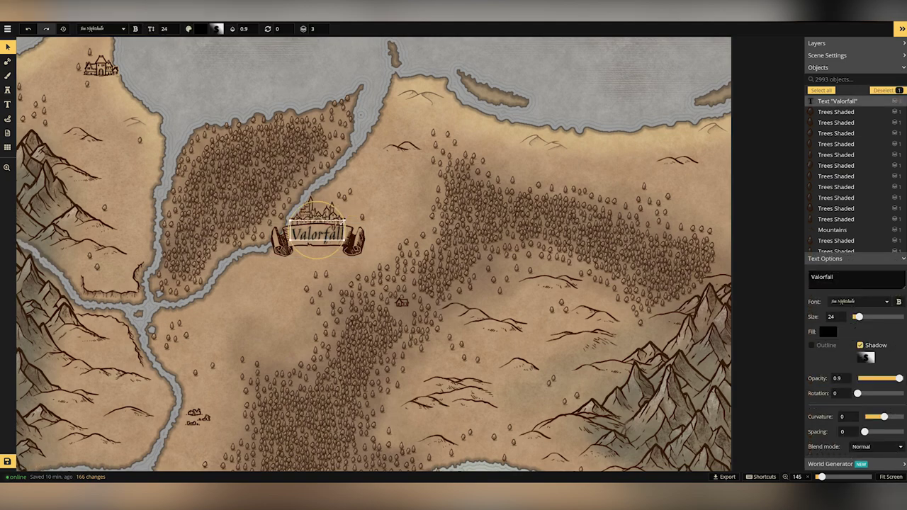
pyautogui.click(243, 304)
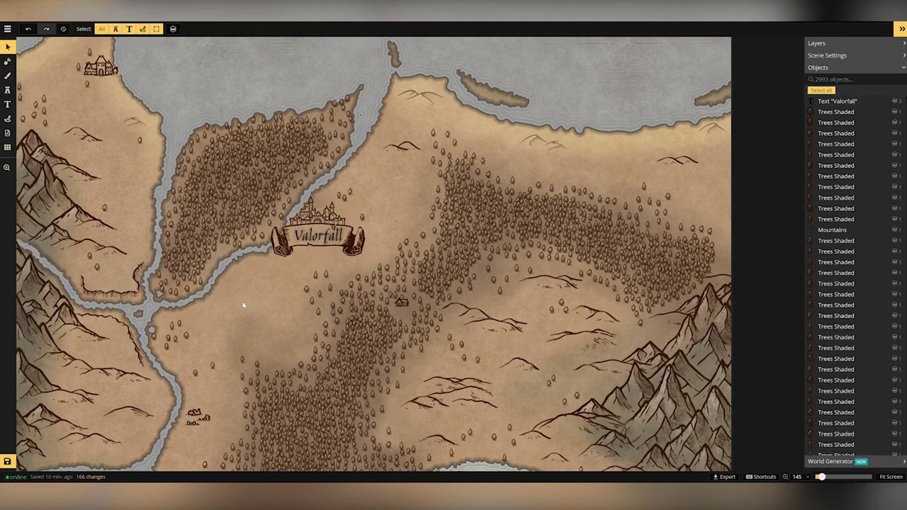
# Place the wide torn-edge parchment plaque stamp in the northern bay
pyautogui.scroll(-1, 243, 304)
pyautogui.click(7, 90)
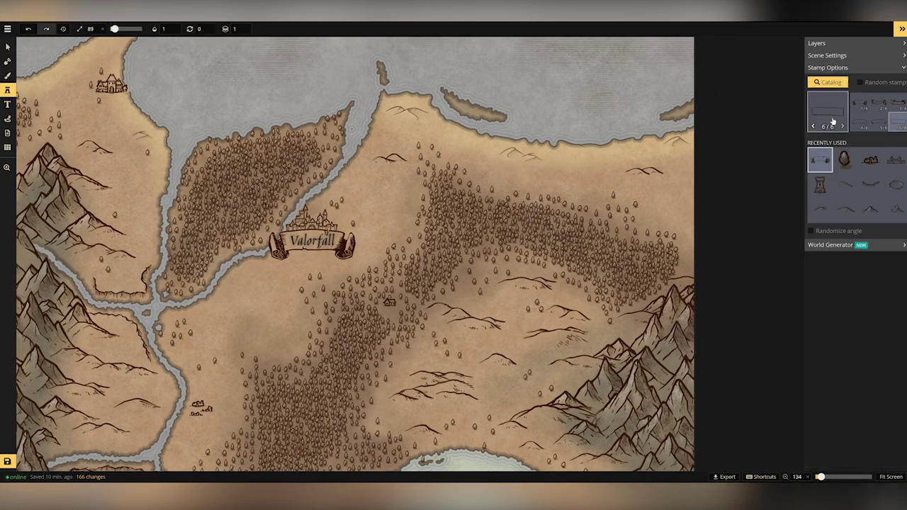
pyautogui.click(830, 113)
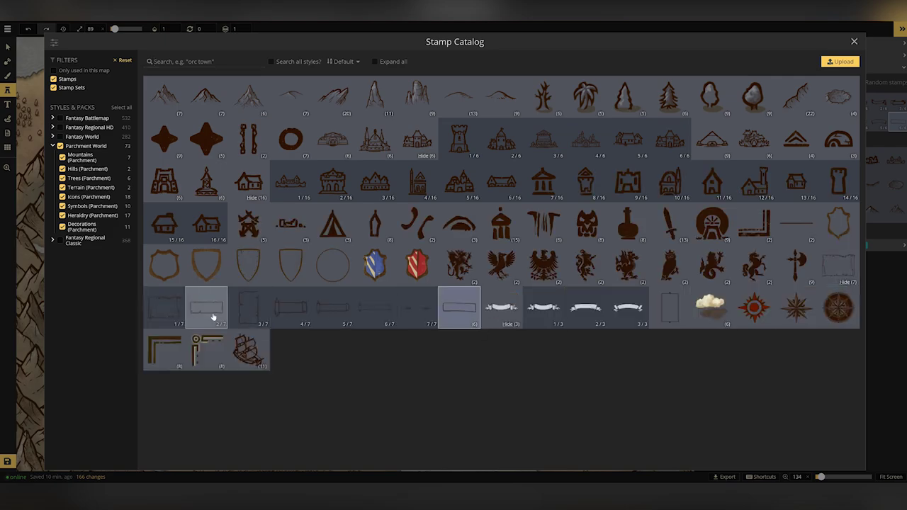
pyautogui.click(212, 317)
pyautogui.click(253, 71)
# Add the two-line, centered text "Southreach Harbor" beside the plaque in the Cinzel font at size 22
pyautogui.click(8, 105)
pyautogui.click(160, 74)
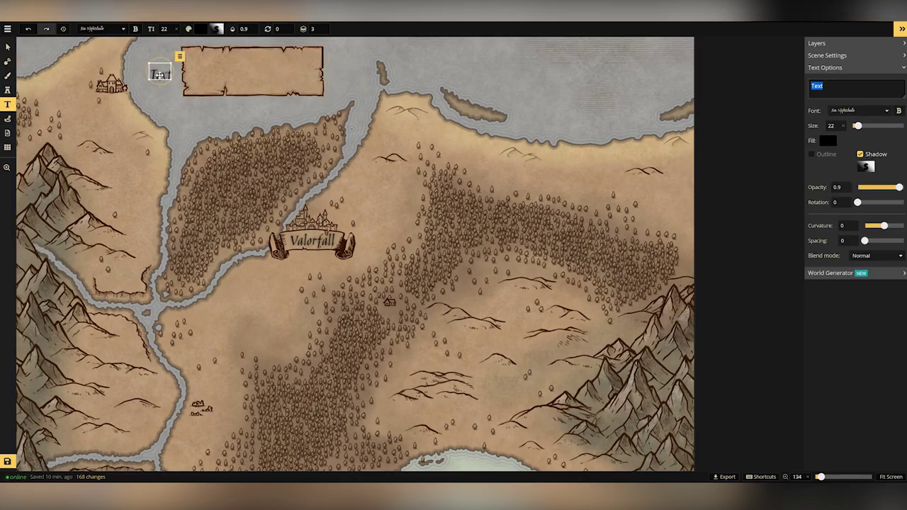
pyautogui.write('Southreach')
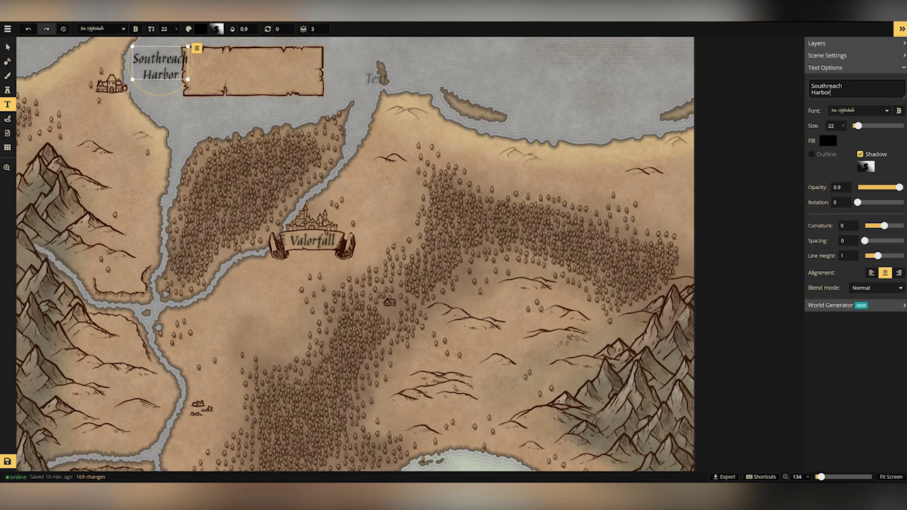
pyautogui.click(885, 274)
pyautogui.click(860, 111)
pyautogui.scroll(1, 853, 150)
pyautogui.click(852, 160)
# Center the Southreach Harbor text on the parchment plaque and shrink text and plaque together to a small label of size 30
pyautogui.click(8, 47)
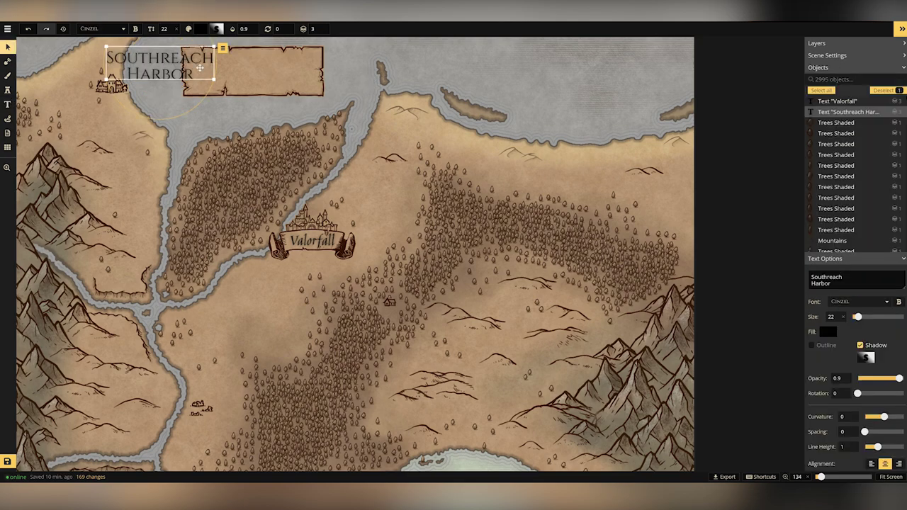
pyautogui.moveTo(200, 68); pyautogui.dragTo(296, 73)
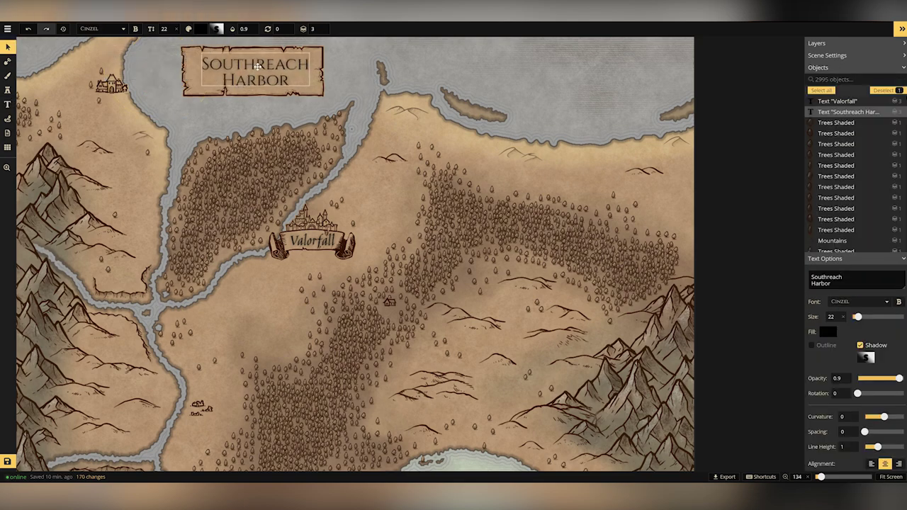
pyautogui.keyDown('shift'); pyautogui.click(317, 69); pyautogui.keyUp('shift')
pyautogui.moveTo(324, 47); pyautogui.dragTo(248, 103)
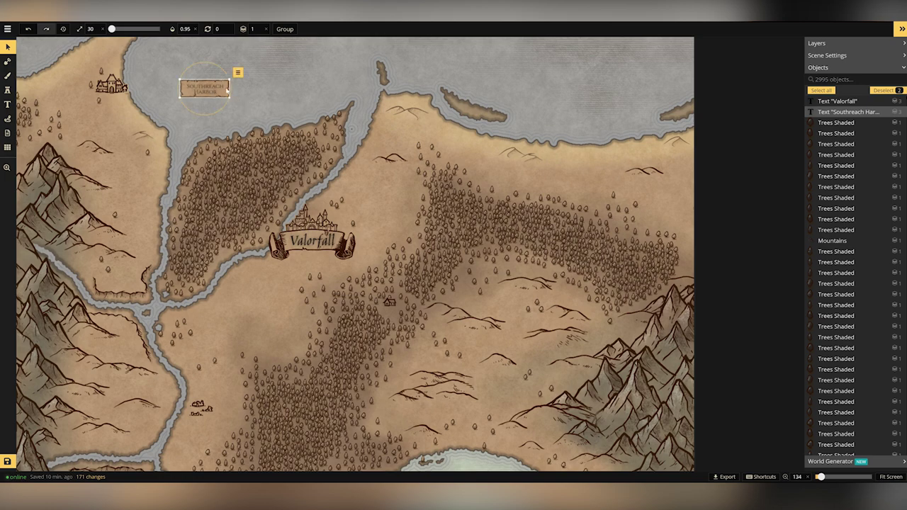
pyautogui.click(227, 90)
pyautogui.click(245, 89)
# Make the Southreach Harbor text on the small plaque bold
pyautogui.click(206, 89)
pyautogui.click(899, 302)
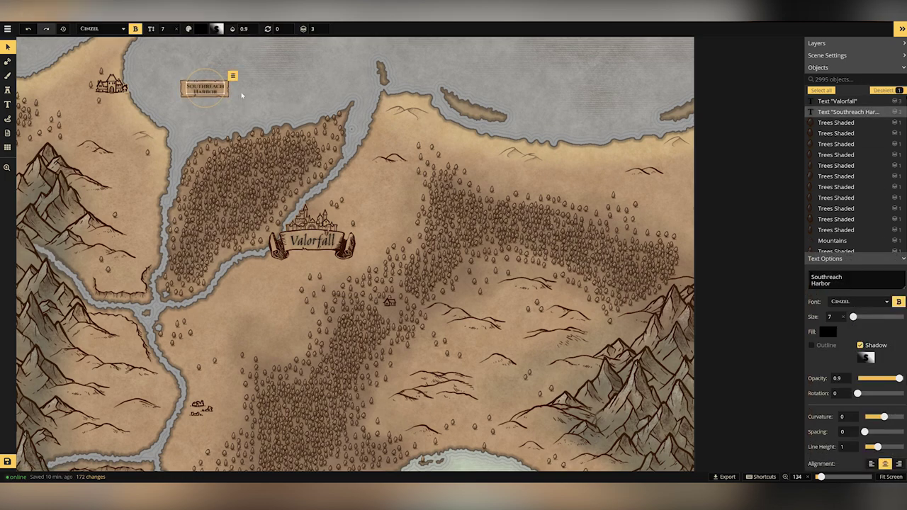
pyautogui.click(285, 98)
# Duplicate the Southreach Harbor label, place the copy below the coastal castle and raise it one layer
pyautogui.click(206, 88)
pyautogui.keyDown('shift'); pyautogui.click(226, 86); pyautogui.keyUp('shift')
pyautogui.hotkey('ctrl', 'c')
pyautogui.hotkey('ctrl', 'v')
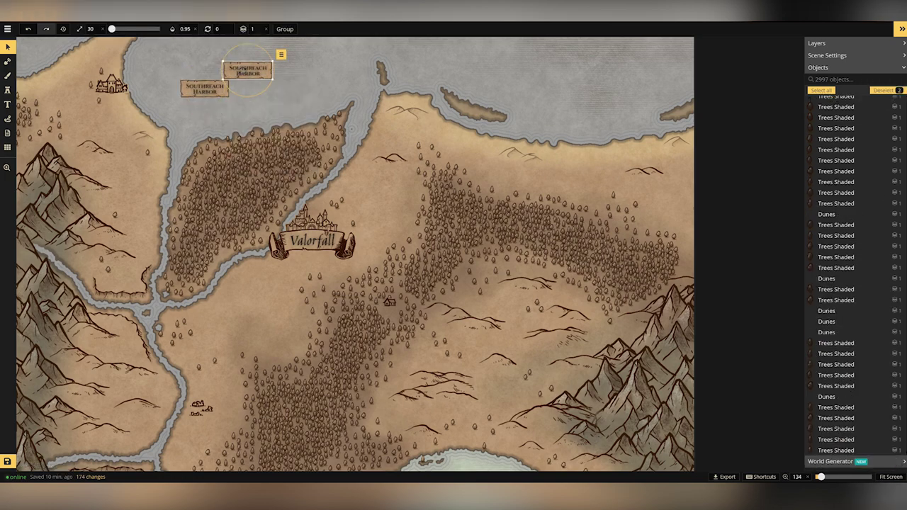
pyautogui.moveTo(244, 70); pyautogui.dragTo(107, 99)
pyautogui.press('pageup')
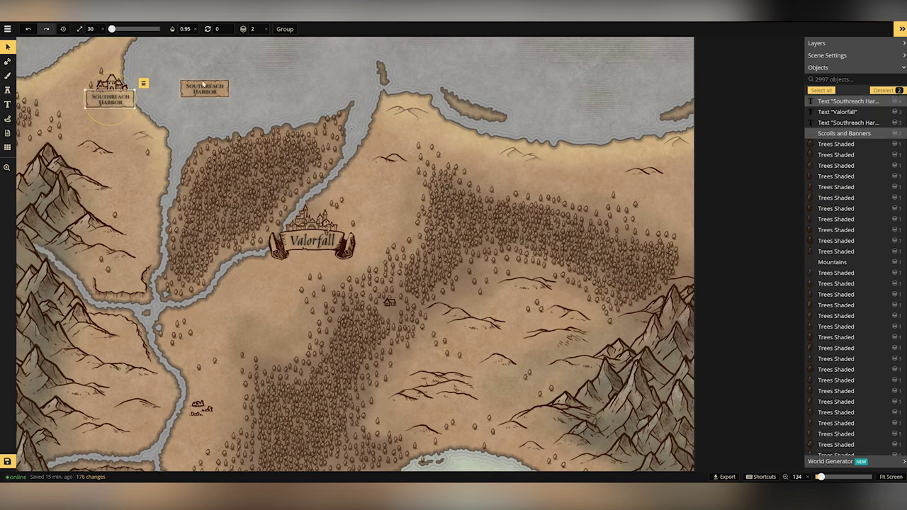
# Change the text of the original plaque in the bay to "Sheltered Nest" on two lines
pyautogui.click(204, 89)
pyautogui.click(204, 88)
pyautogui.click(810, 278)
pyautogui.write('S')
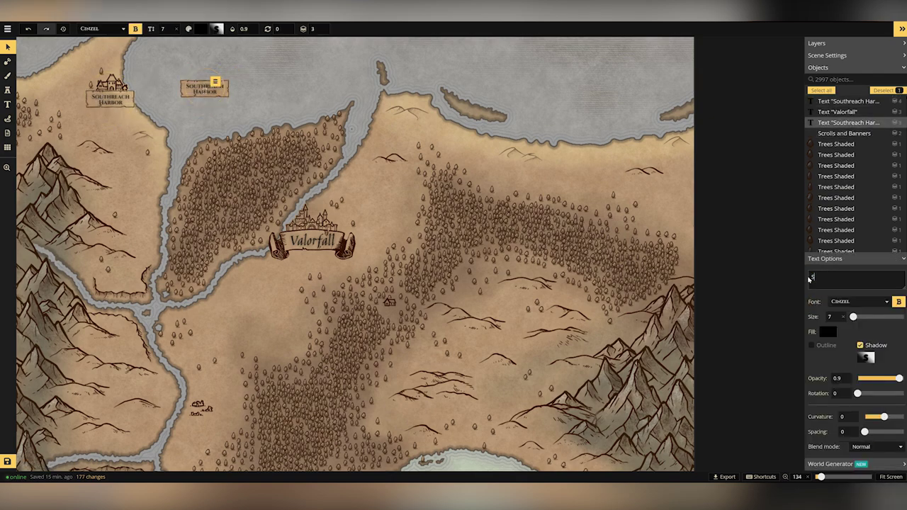
pyautogui.write('heltered')
pyautogui.press('Return')
pyautogui.write('Nest')
# Place a copy of the Sheltered Nest label below the small house in the central forest and raise it above the trees
pyautogui.moveTo(179, 63); pyautogui.dragTo(397, 315)
pyautogui.click(239, 75)
pyautogui.click(250, 86)
pyautogui.press('pageup')
pyautogui.press('pageup')
pyautogui.press('pageup')
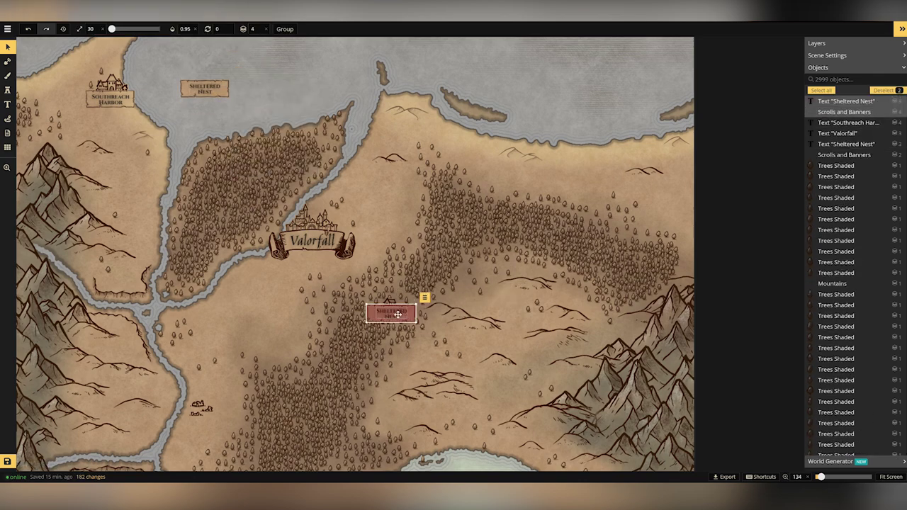
pyautogui.moveTo(411, 308); pyautogui.dragTo(407, 311)
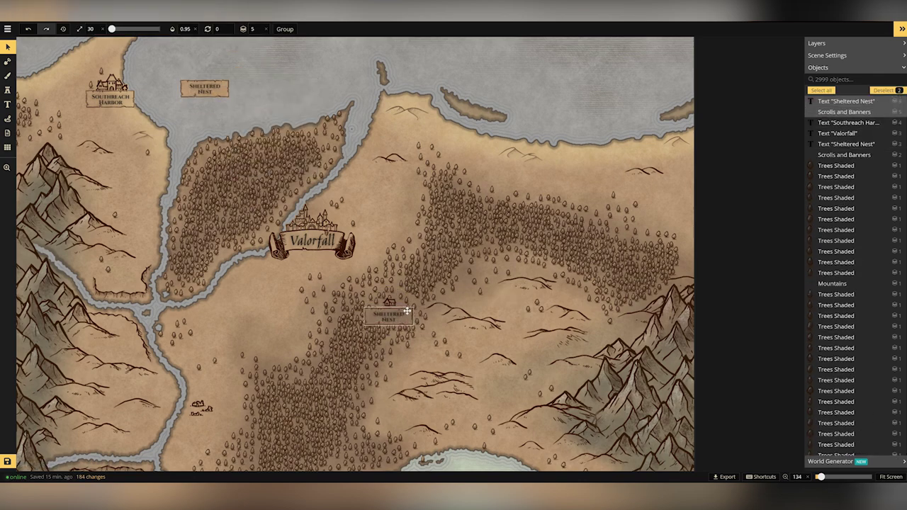
# Change the text of the plaque in the bay to "Hilslag" and enlarge it
pyautogui.click(204, 89)
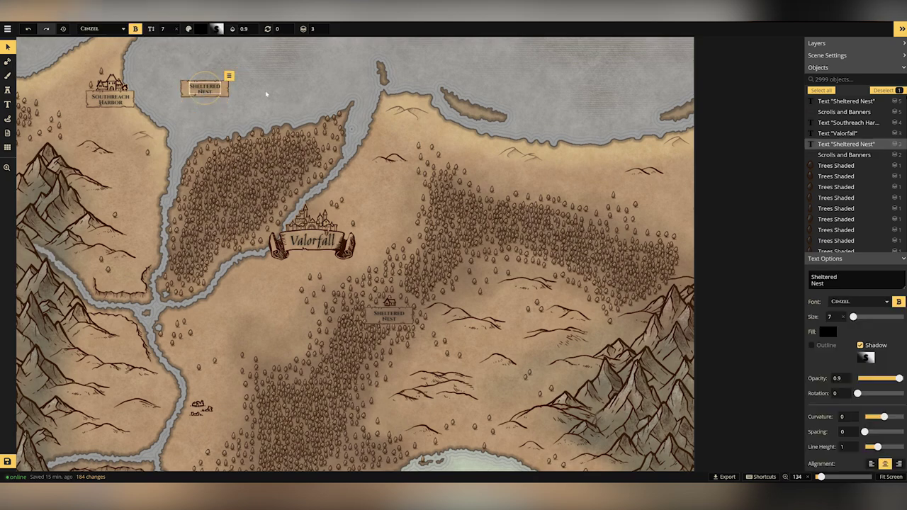
pyautogui.moveTo(825, 283); pyautogui.dragTo(804, 281)
pyautogui.write('Hilslag')
pyautogui.moveTo(854, 316); pyautogui.dragTo(855, 317)
# Select the Hilslag text with its plaque and move the label below the village beside the southern river
pyautogui.click(210, 93)
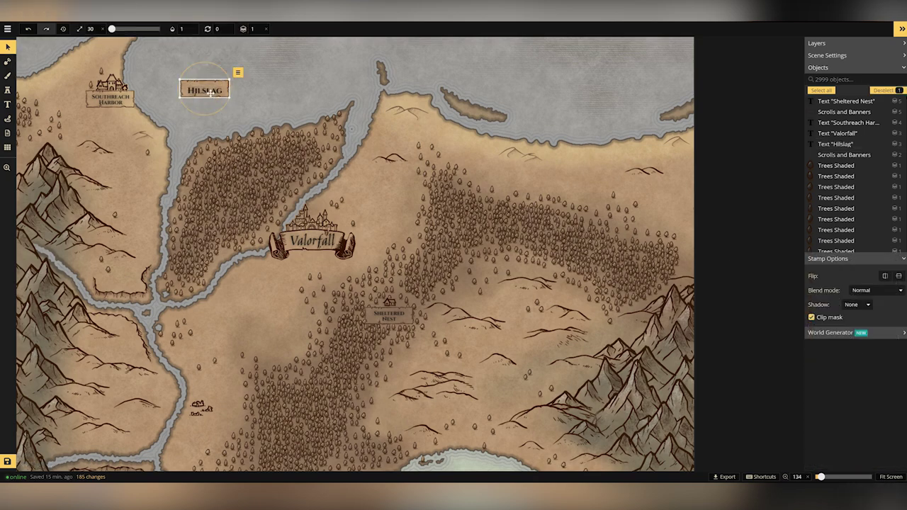
pyautogui.click(205, 90)
pyautogui.moveTo(253, 67); pyautogui.dragTo(175, 107)
pyautogui.moveTo(206, 90); pyautogui.dragTo(198, 428)
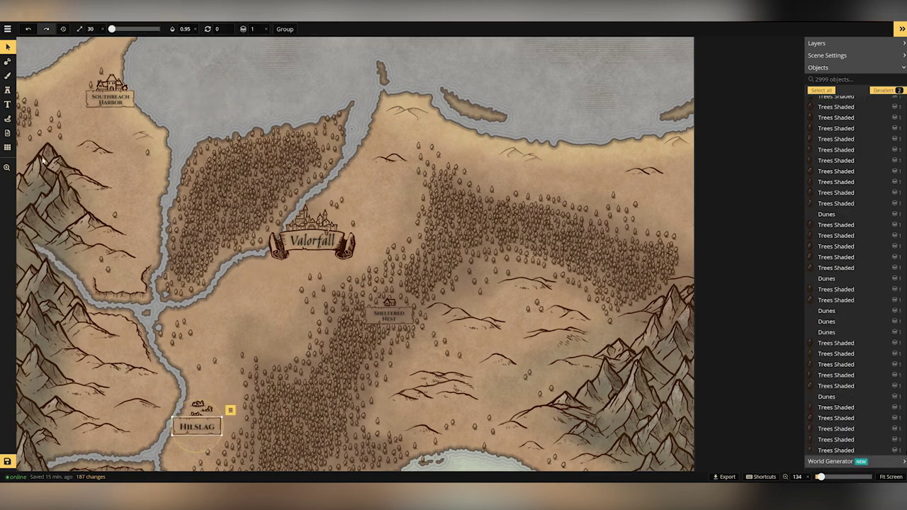
pyautogui.click(7, 90)
pyautogui.click(827, 83)
pyautogui.click(551, 95)
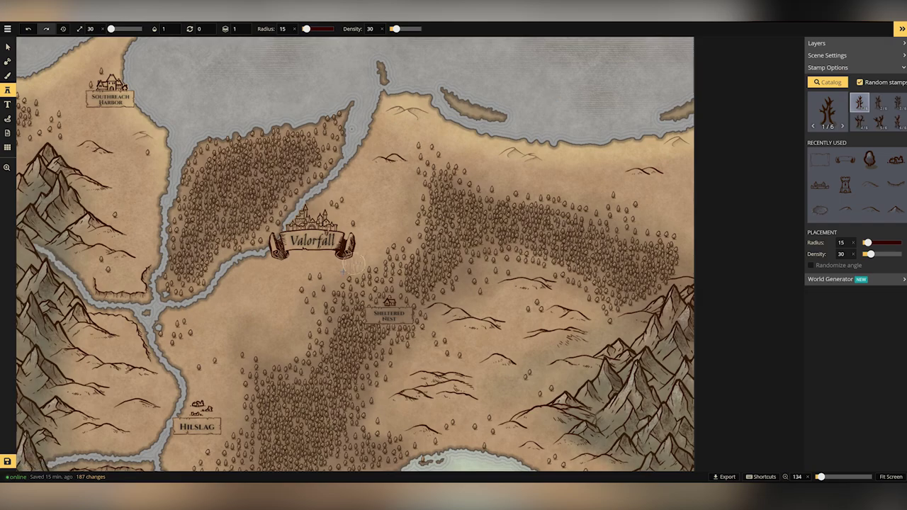
pyautogui.click(7, 47)
pyautogui.click(324, 291)
# Stamp dead trees one at a time around the Hilslag village and its plaque, using a placement radius of 0
pyautogui.click(7, 90)
pyautogui.click(871, 159)
pyautogui.click(828, 83)
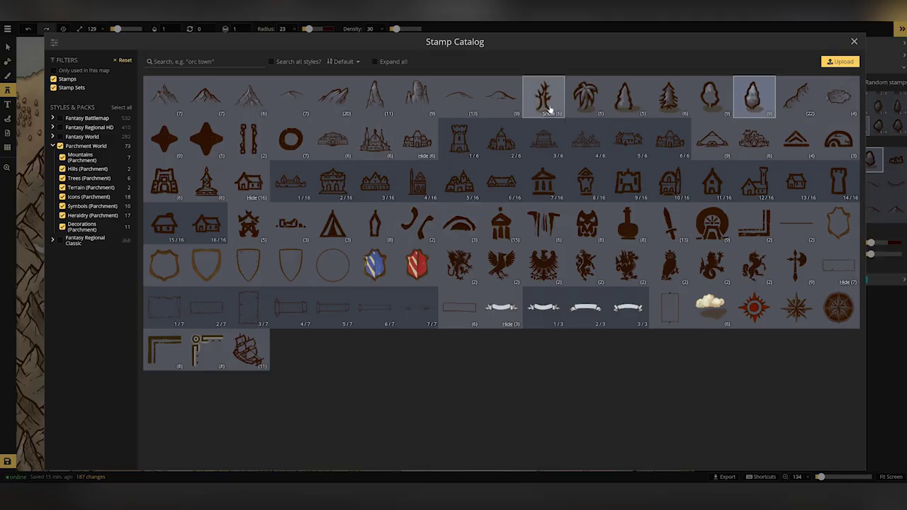
pyautogui.click(549, 106)
pyautogui.moveTo(307, 29); pyautogui.dragTo(300, 28)
pyautogui.click(195, 394)
pyautogui.click(209, 399)
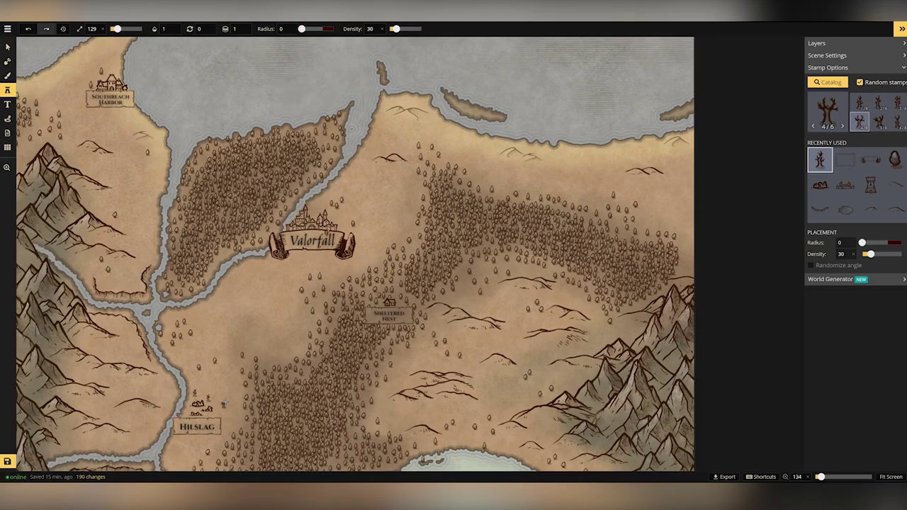
pyautogui.click(199, 383)
pyautogui.click(227, 395)
pyautogui.click(200, 377)
pyautogui.click(195, 381)
pyautogui.click(187, 449)
pyautogui.click(196, 439)
pyautogui.click(205, 441)
pyautogui.click(222, 387)
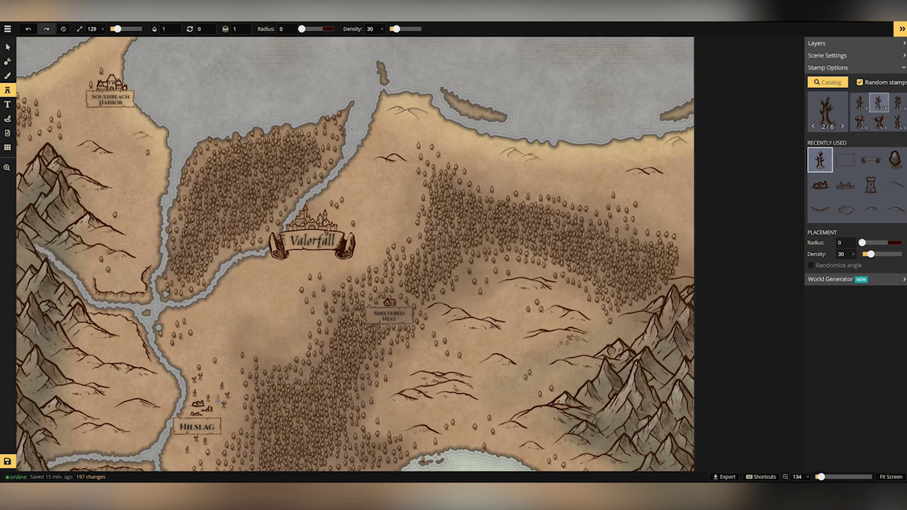
# Add the text "The Safewood" in the northern sea in Cinzel with white fill and 0.58 opacity
pyautogui.scroll(-6, 790, 426)
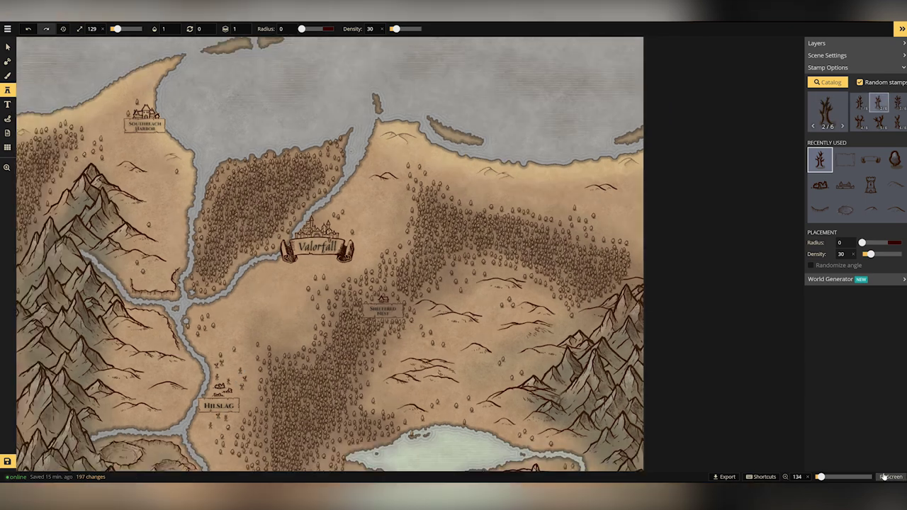
pyautogui.press('t')
pyautogui.click(385, 89)
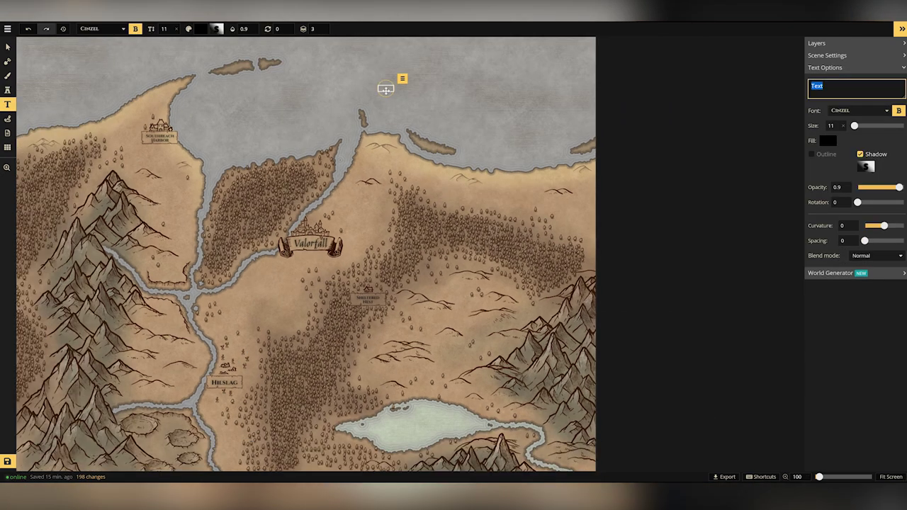
pyautogui.click(828, 140)
pyautogui.moveTo(900, 187); pyautogui.dragTo(884, 187)
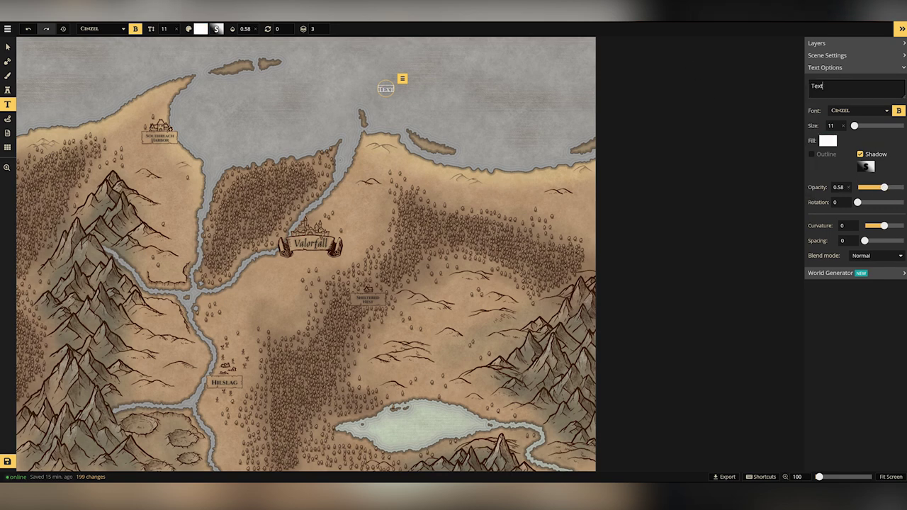
pyautogui.click(898, 110)
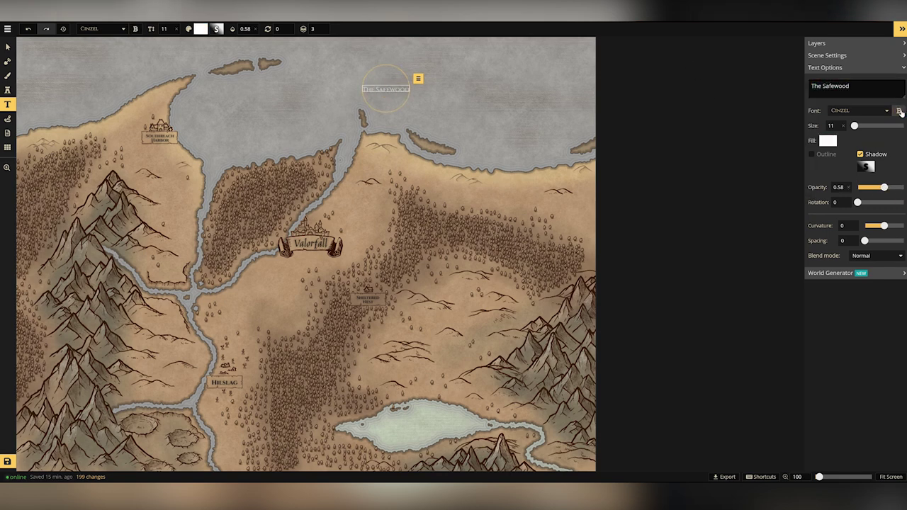
# Move The Safewood text over the forest northwest of Valorfall, with size 23, rotation 315, curvature 5 and spacing 1
pyautogui.press('v')
pyautogui.moveTo(385, 89); pyautogui.dragTo(260, 207)
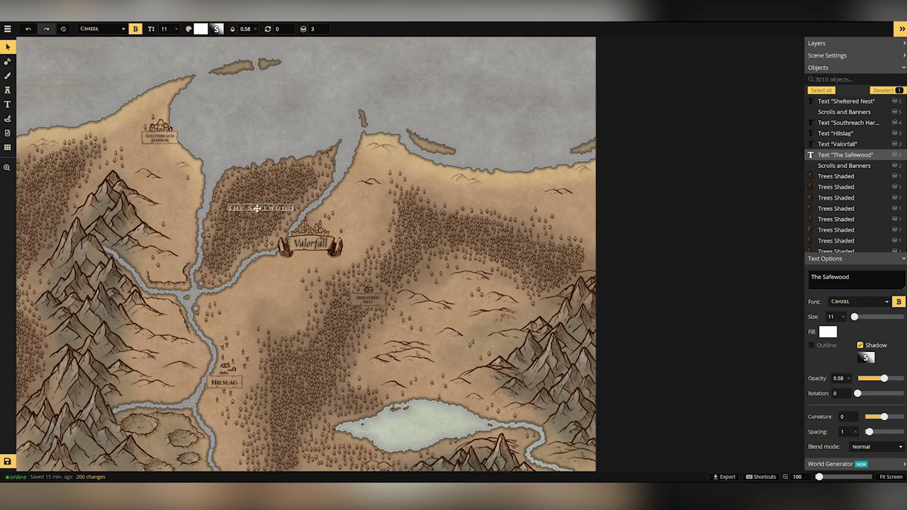
pyautogui.moveTo(855, 317); pyautogui.dragTo(858, 317)
pyautogui.moveTo(320, 243); pyautogui.dragTo(312, 228)
pyautogui.moveTo(321, 159); pyautogui.dragTo(316, 147)
pyautogui.moveTo(884, 417); pyautogui.dragTo(885, 417)
pyautogui.moveTo(261, 205); pyautogui.dragTo(259, 210)
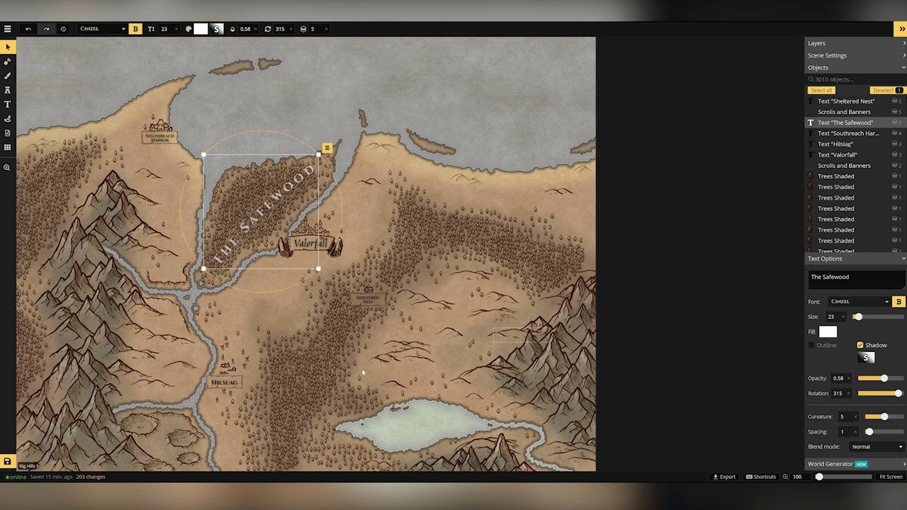
# Move the Hilslag text and plaque above the village houses and raise them one layer
pyautogui.moveTo(230, 383); pyautogui.dragTo(238, 355)
pyautogui.press('pageup')
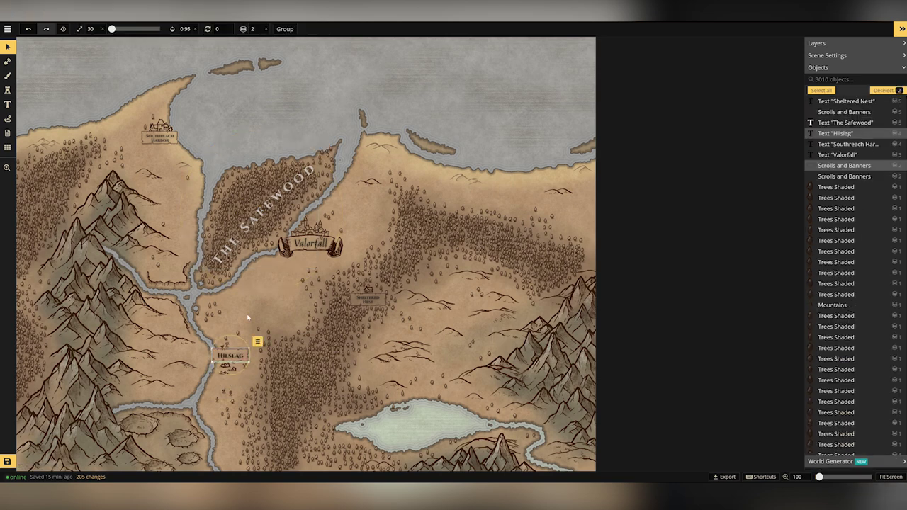
pyautogui.click(247, 319)
# Duplicate The Safewood text and change the copy to "Whitepedal River"
pyautogui.click(287, 200)
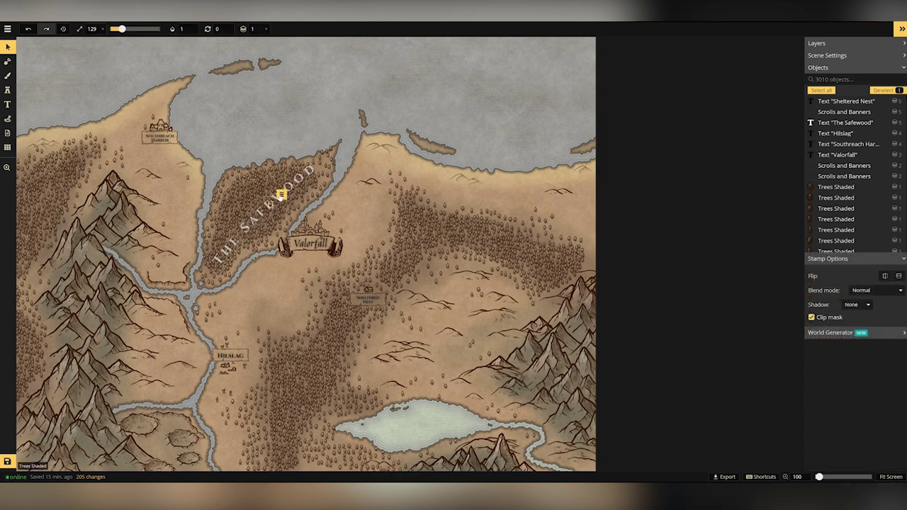
pyautogui.click(846, 123)
pyautogui.hotkey('ctrl', 'c')
pyautogui.hotkey('ctrl', 'v')
pyautogui.tripleClick(830, 277)
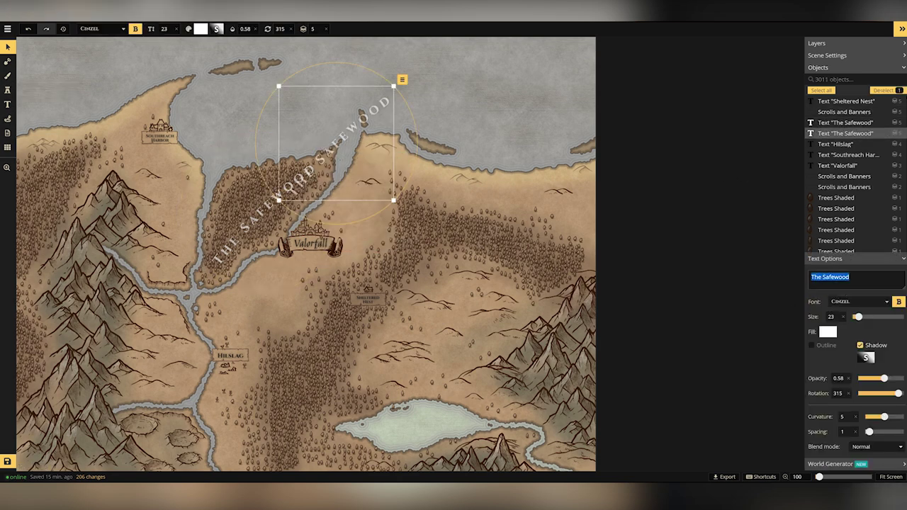
pyautogui.write('Whitepedal River')
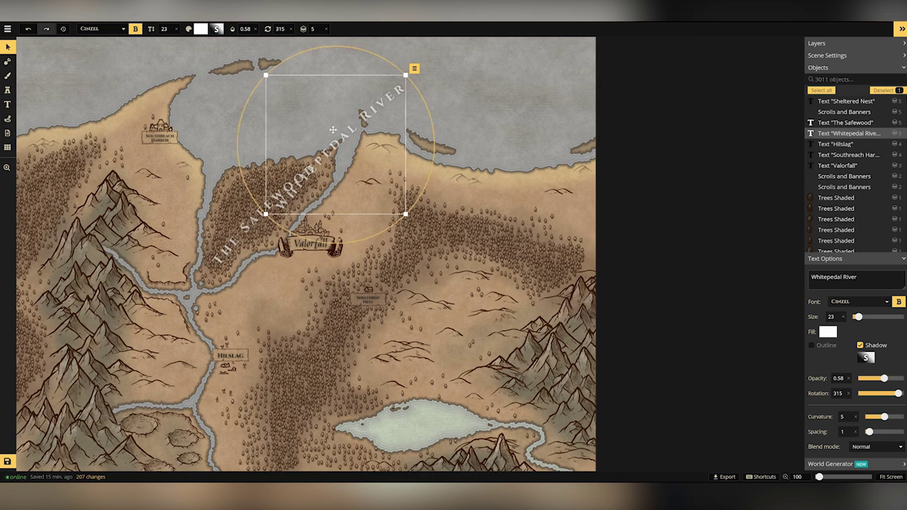
# Place the Whitepedal River text along the southern river below Hilslag, with size 17, rotation 74 and curvature -11
pyautogui.moveTo(333, 129); pyautogui.dragTo(260, 383)
pyautogui.moveTo(885, 417); pyautogui.dragTo(883, 416)
pyautogui.moveTo(354, 351); pyautogui.dragTo(264, 479)
pyautogui.moveTo(305, 312); pyautogui.dragTo(295, 333)
pyautogui.moveTo(247, 380); pyautogui.dragTo(222, 423)
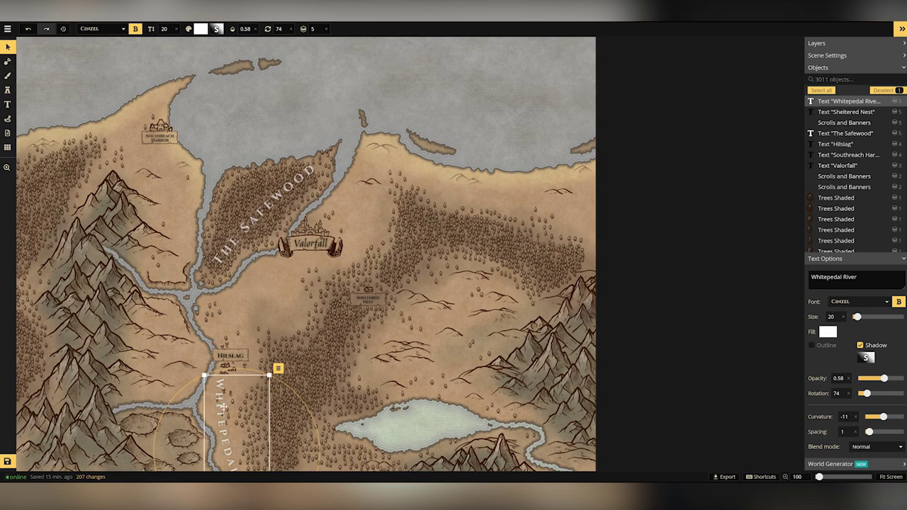
pyautogui.moveTo(224, 407); pyautogui.dragTo(230, 389)
pyautogui.moveTo(275, 358); pyautogui.dragTo(266, 376)
pyautogui.moveTo(227, 400); pyautogui.dragTo(229, 380)
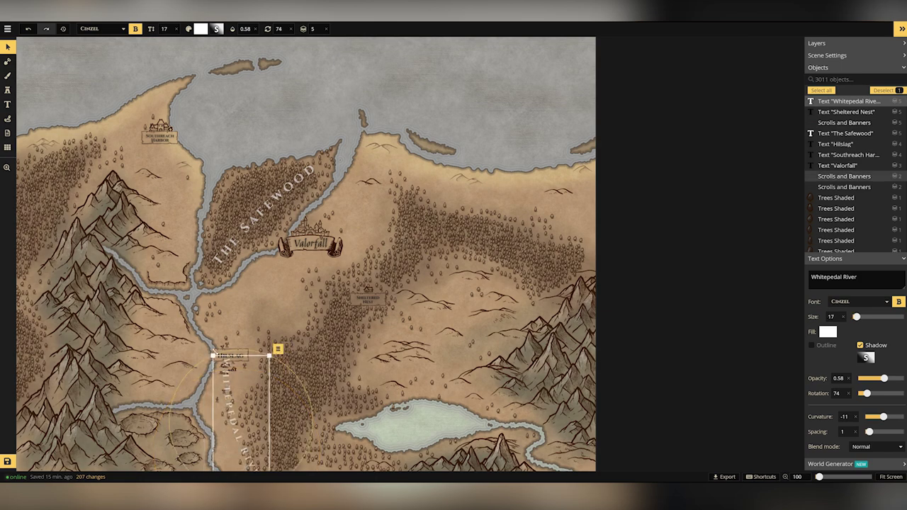
pyautogui.press('Escape')
# Shift the Hilslag plaque and text north, clear of the river label, and move the village houses above the plaque
pyautogui.scroll(5, 206, 363)
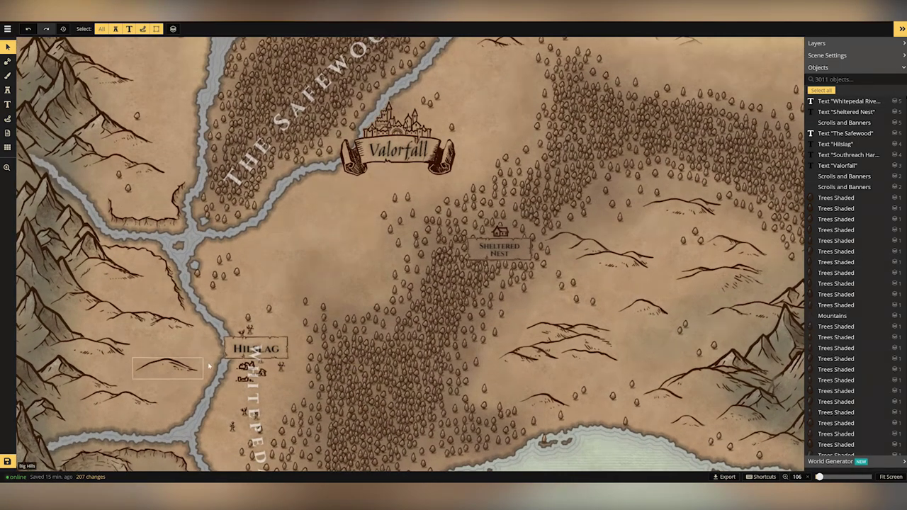
pyautogui.click(278, 341)
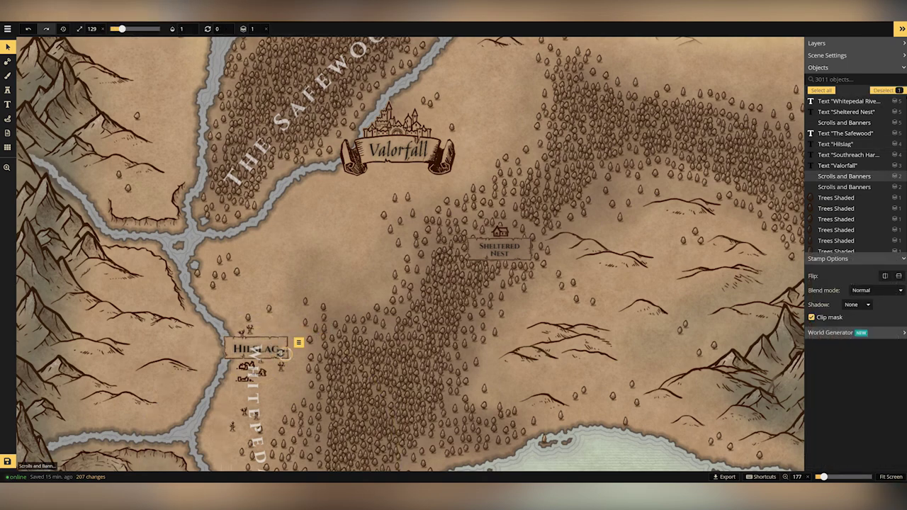
pyautogui.moveTo(241, 345)
pyautogui.mouseDown()
pyautogui.moveTo(241, 324)
pyautogui.moveTo(239, 336)
pyautogui.mouseUp()
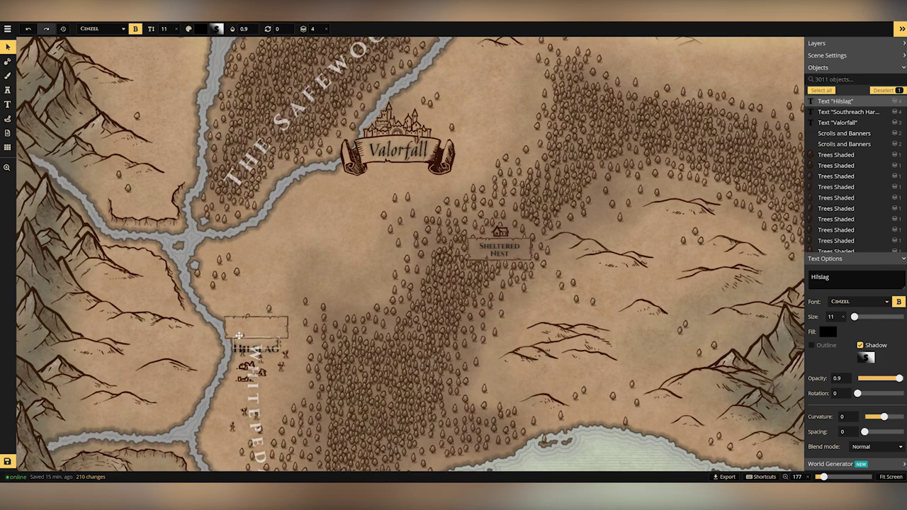
pyautogui.moveTo(246, 370); pyautogui.dragTo(251, 303)
pyautogui.click(263, 373)
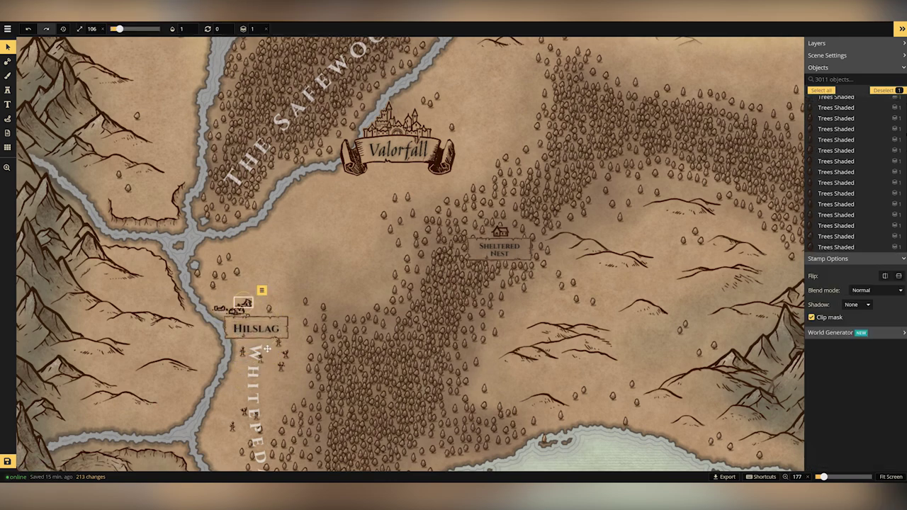
# Move a dead tree beside the relocated Hilslag houses and stamp more dead trees around them
pyautogui.click(281, 367)
pyautogui.click(293, 355)
pyautogui.click(317, 366)
pyautogui.moveTo(289, 357); pyautogui.dragTo(259, 307)
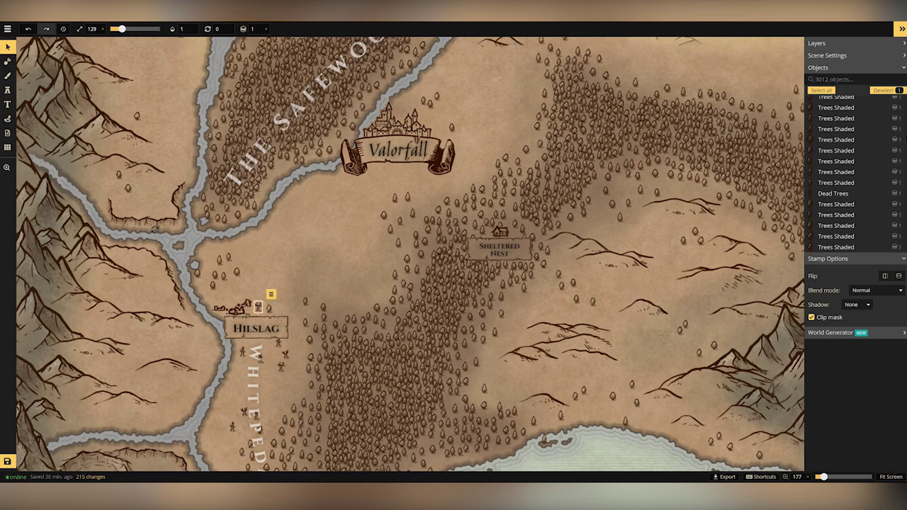
pyautogui.click(8, 90)
pyautogui.click(234, 295)
pyautogui.click(263, 292)
pyautogui.click(280, 306)
# Delete the two leafy trees crowding the Hilslag houses and plaque
pyautogui.click(8, 47)
pyautogui.click(270, 308)
pyautogui.press('Delete')
pyautogui.click(249, 314)
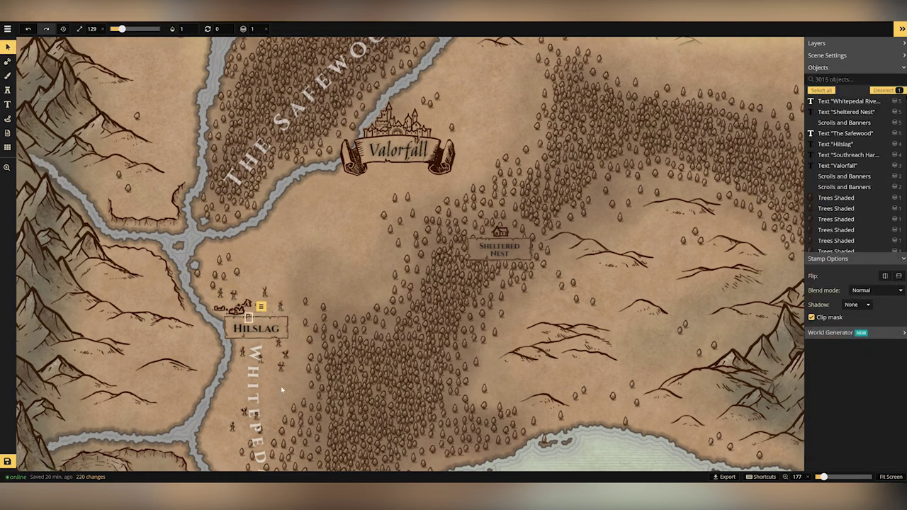
pyautogui.press('Delete')
# Set the Whitepedal River text to rotation 78 and curvature -22, and carve a river branch beside it with the subtract mask
pyautogui.scroll(-3, 311, 390)
pyautogui.scroll(-2, 369, 389)
pyautogui.click(236, 414)
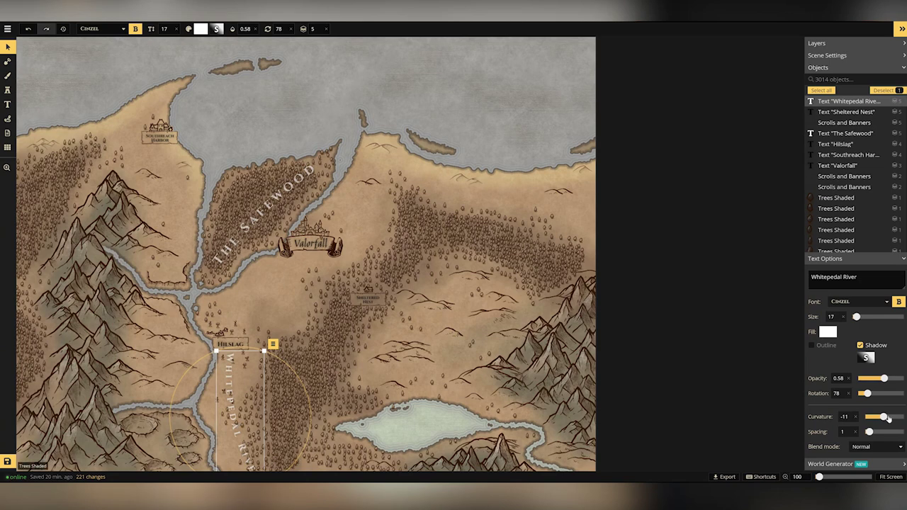
pyautogui.moveTo(884, 418); pyautogui.dragTo(883, 418)
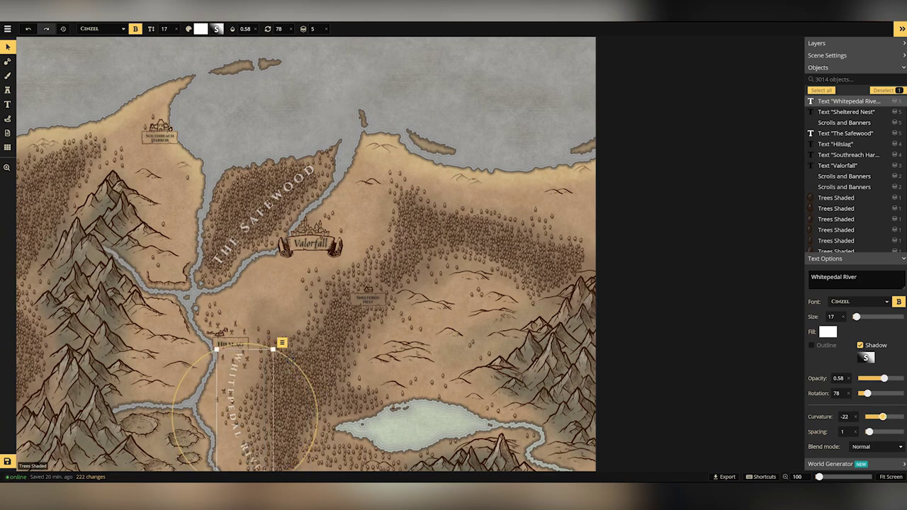
pyautogui.press('m')
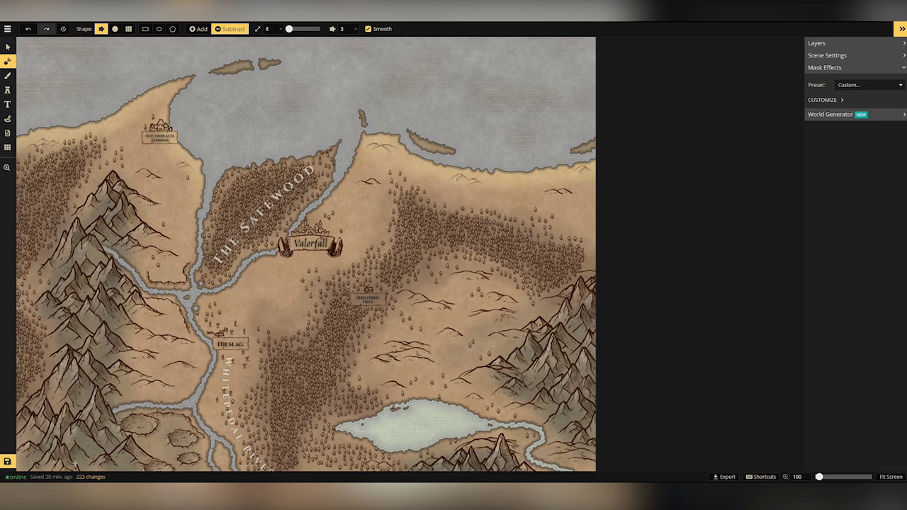
# Stamp a small hill in the open land just south of Valorfall
pyautogui.click(8, 46)
pyautogui.click(150, 175)
pyautogui.click(8, 90)
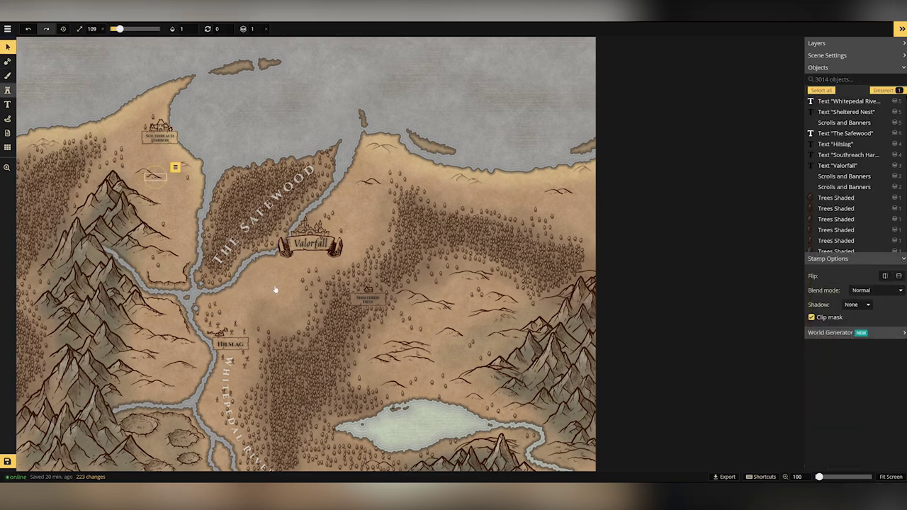
pyautogui.click(268, 266)
pyautogui.click(273, 270)
# Draw a white dashed path from Southreach Harbor across the river and through The Safewood to Valorfall, redrawing unsatisfactory attempts
pyautogui.click(7, 120)
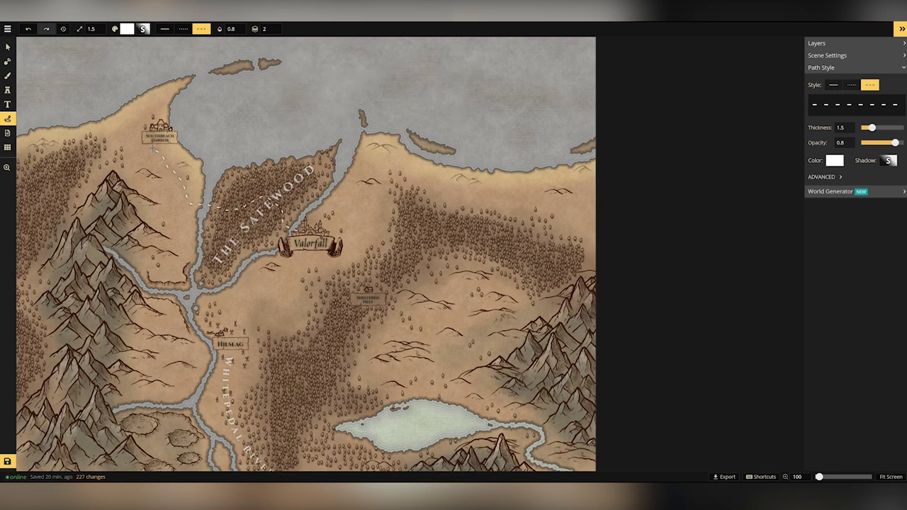
pyautogui.moveTo(153, 148); pyautogui.dragTo(154, 143)
pyautogui.press('Delete')
pyautogui.moveTo(152, 144); pyautogui.dragTo(154, 143)
pyautogui.press('Delete')
pyautogui.press('Return')
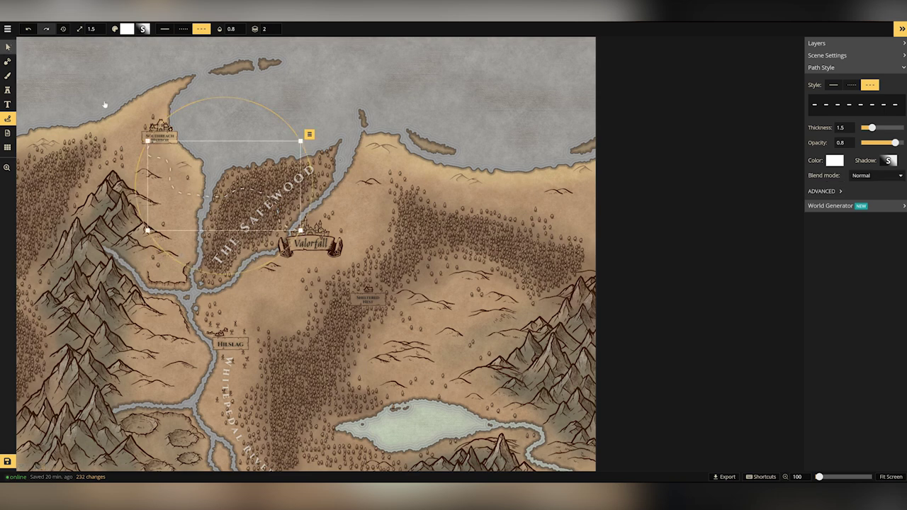
# Raise the Southreach Harbor icon and label, and the Valorfall city icon and banner, one layer each
pyautogui.click(8, 46)
pyautogui.moveTo(191, 119); pyautogui.dragTo(151, 140)
pyautogui.press('pageup')
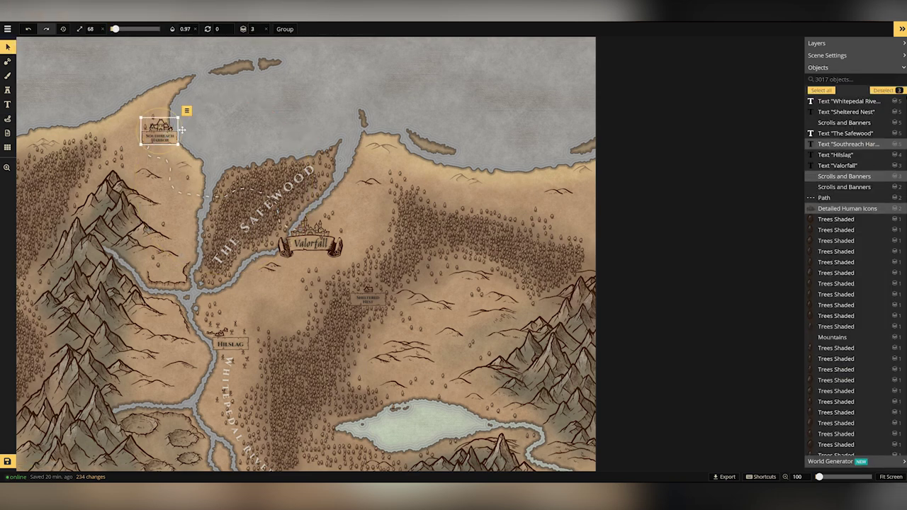
pyautogui.click(326, 238)
pyautogui.moveTo(322, 246); pyautogui.dragTo(312, 242)
pyautogui.press('pageup')
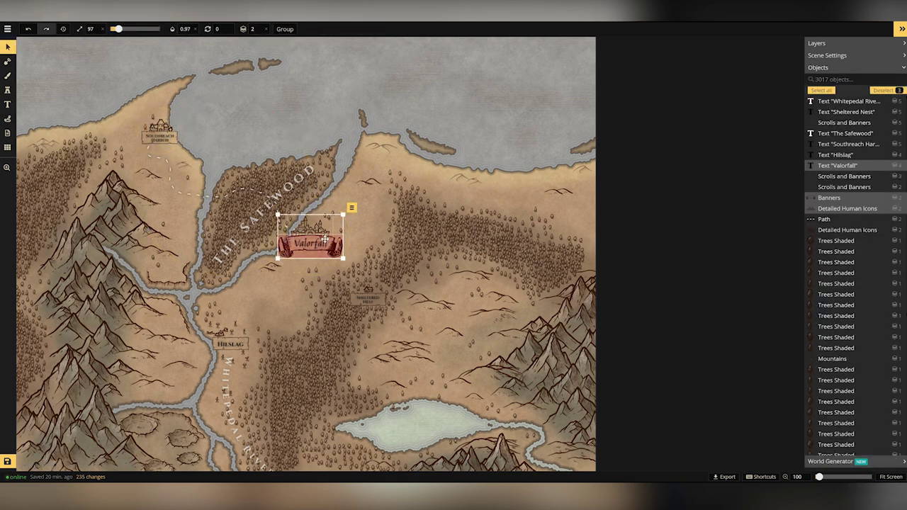
pyautogui.click(355, 244)
# Draw a white dashed path from Valorfall southwest to Hilslag and lower it one layer
pyautogui.click(8, 119)
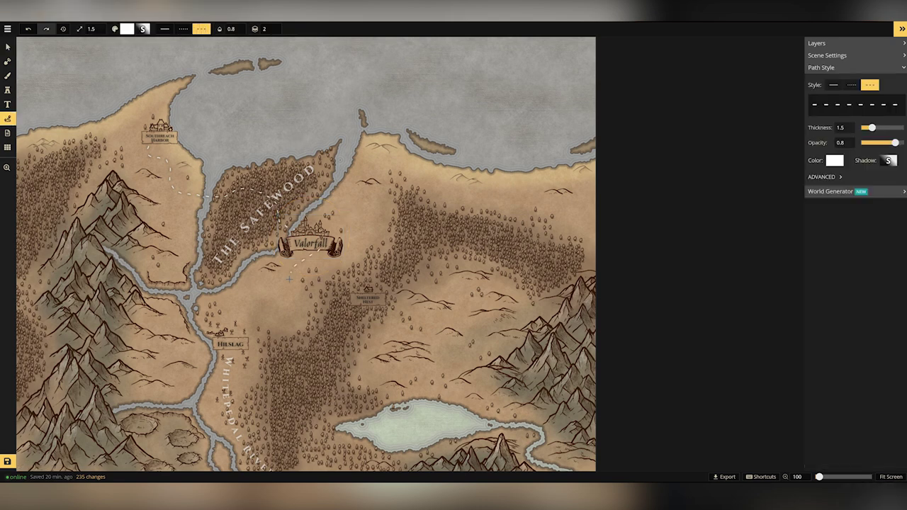
pyautogui.moveTo(232, 339); pyautogui.dragTo(232, 340)
pyautogui.click(7, 47)
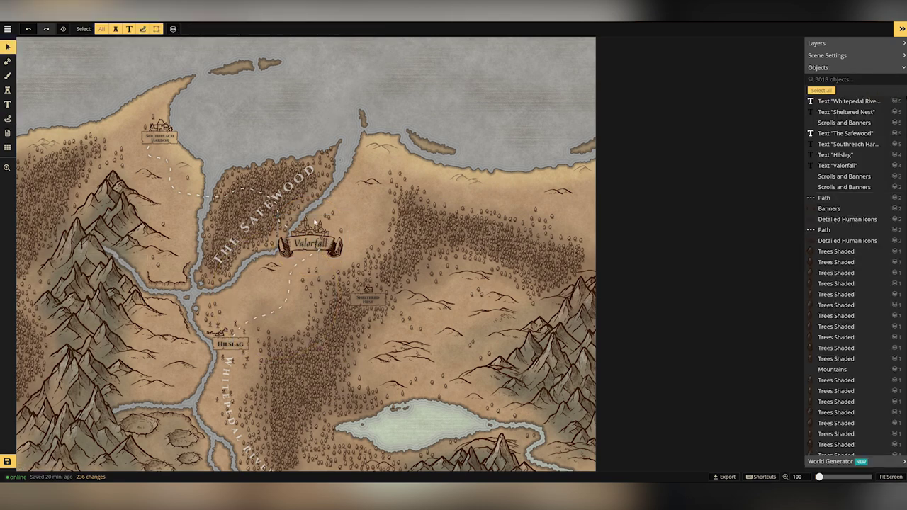
pyautogui.scroll(-1, 300, 258)
pyautogui.click(294, 267)
pyautogui.press('pagedown')
pyautogui.click(300, 88)
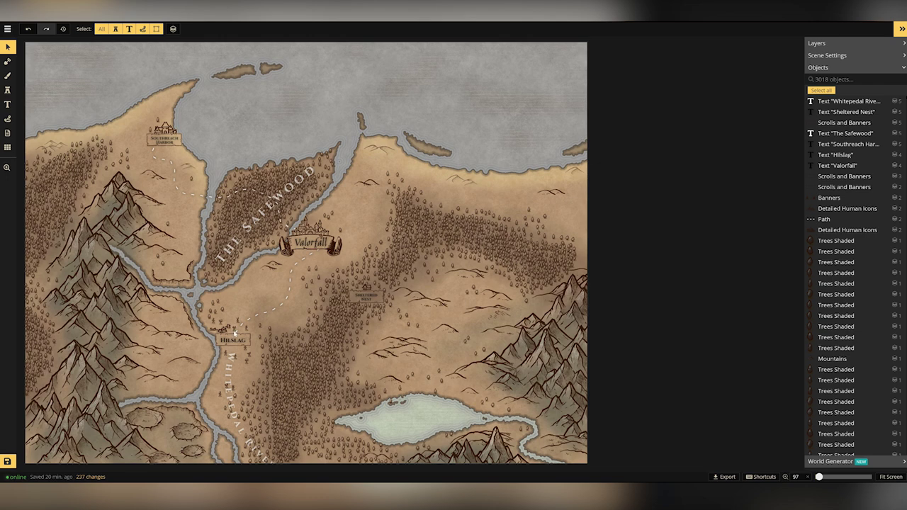
pyautogui.click(234, 328)
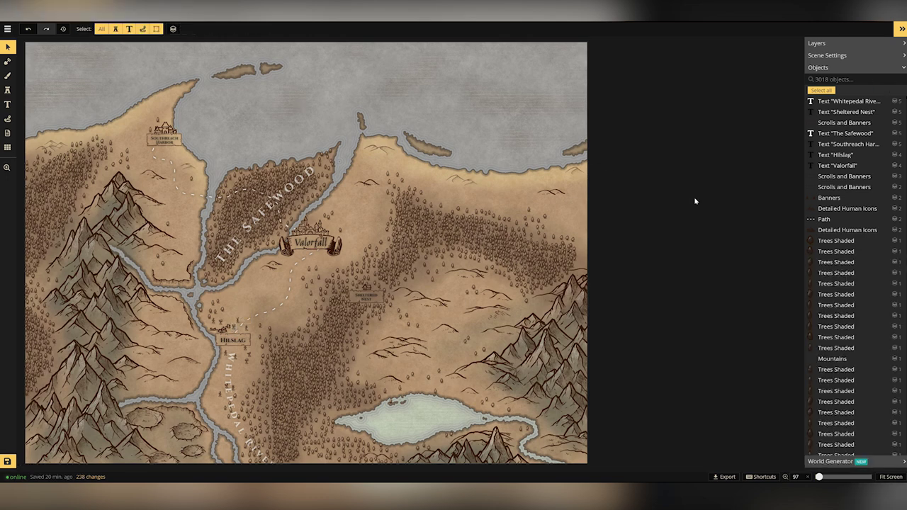